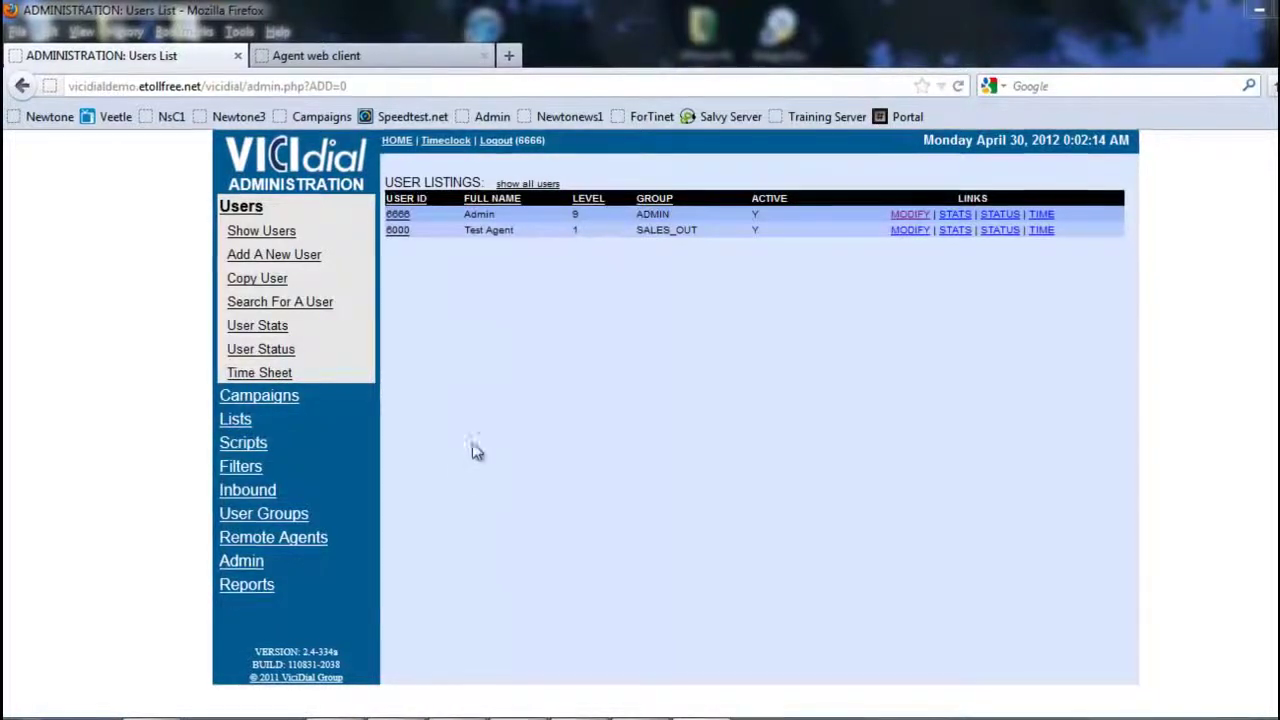
Start a new inbound group with Group ID TEST_SALES, name SALES INGROUP and group color GREEN
click(268, 490)
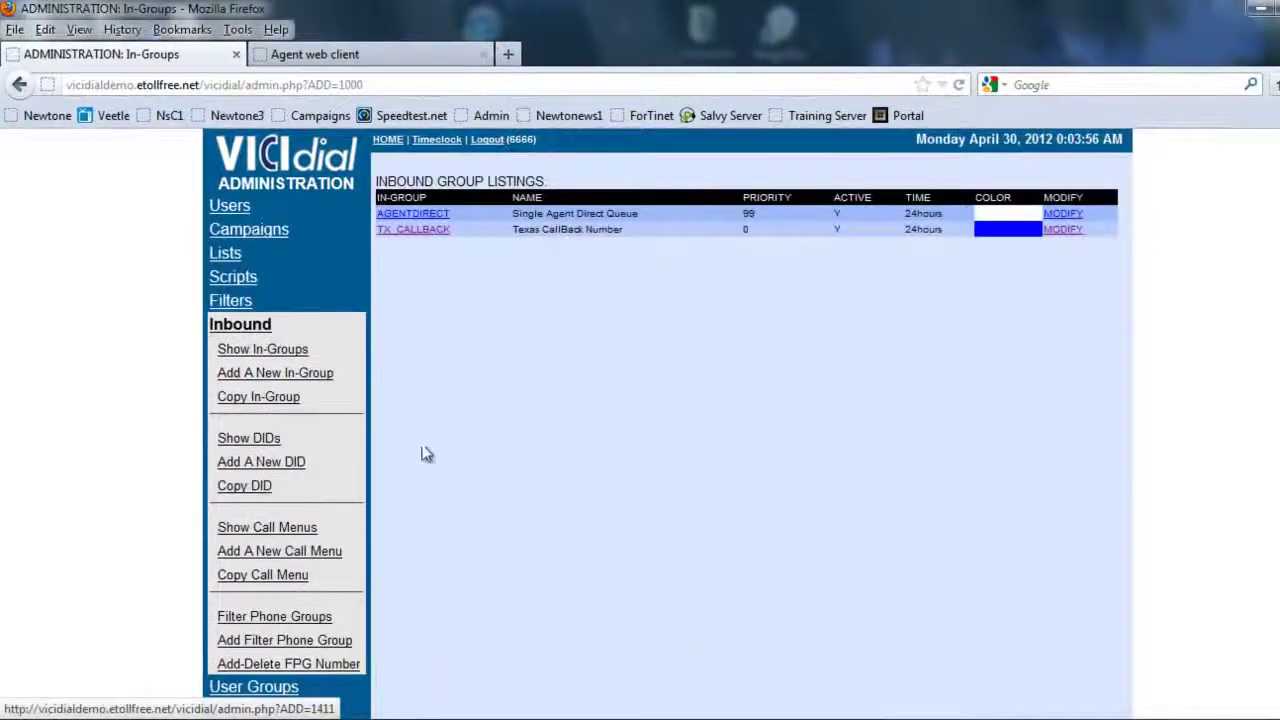
click(245, 373)
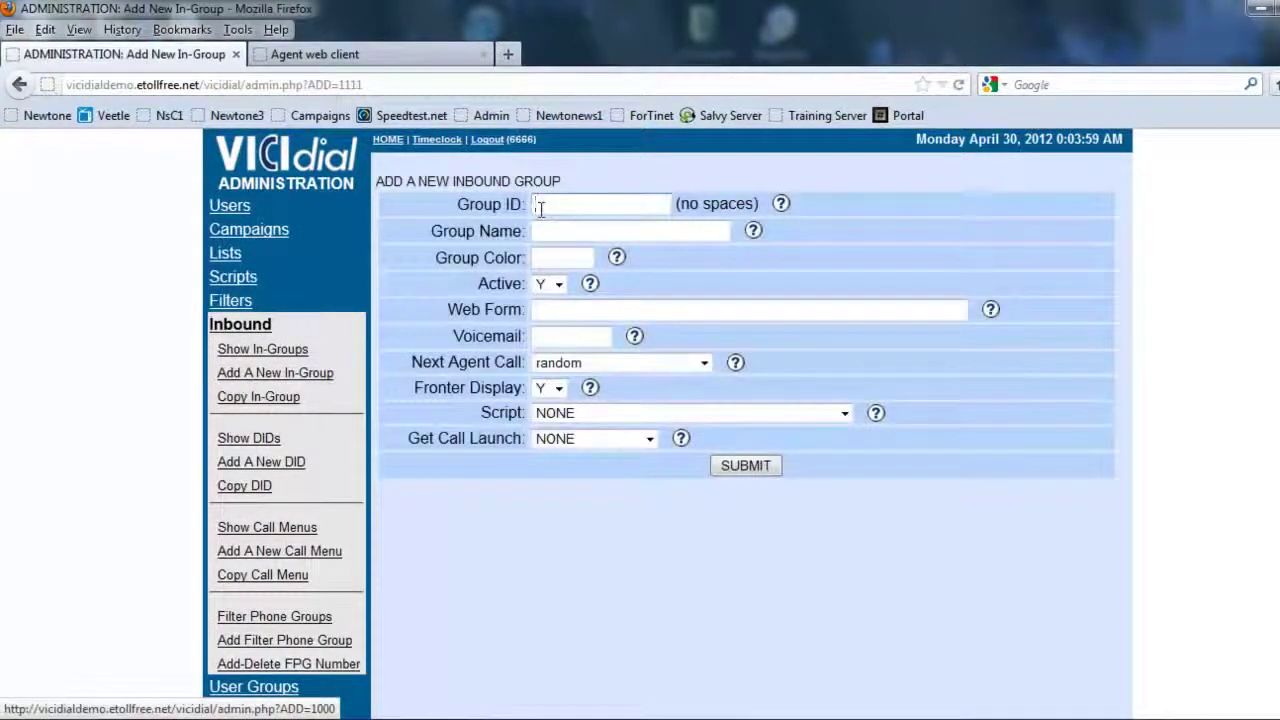
text(TEST_SA)
key(Tab)
text(SAL)
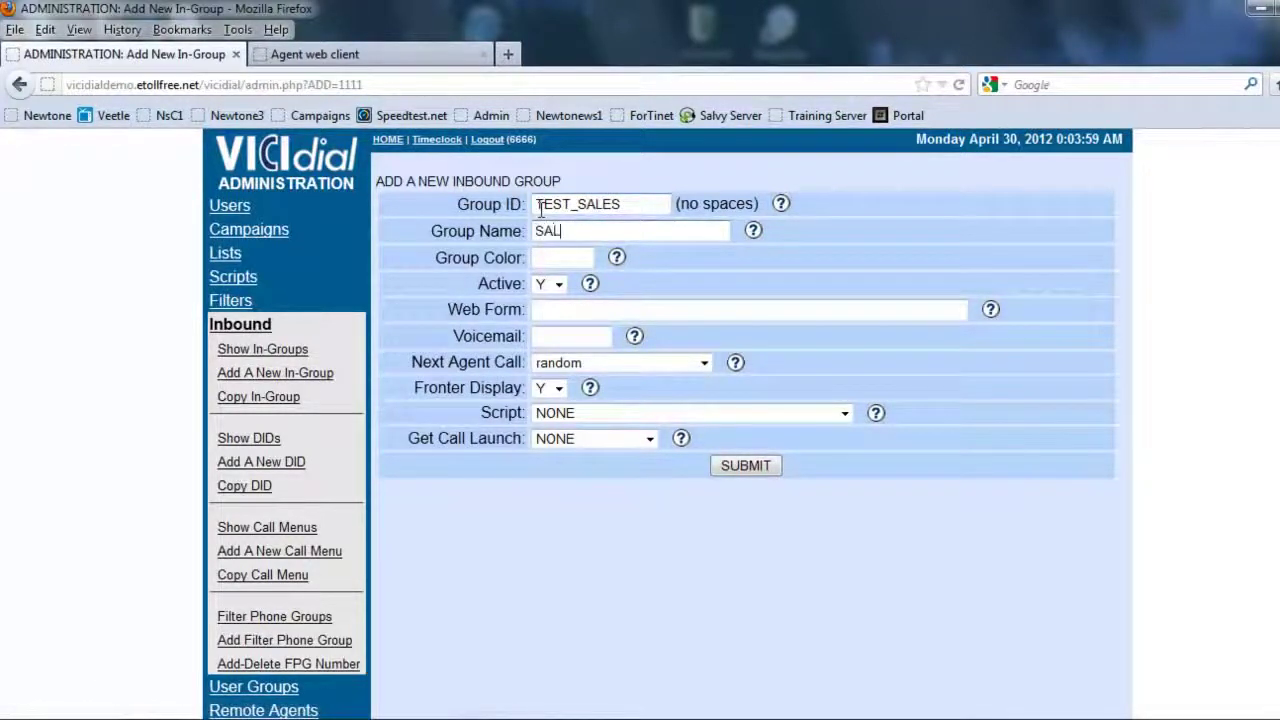
text(ES INGROUP)
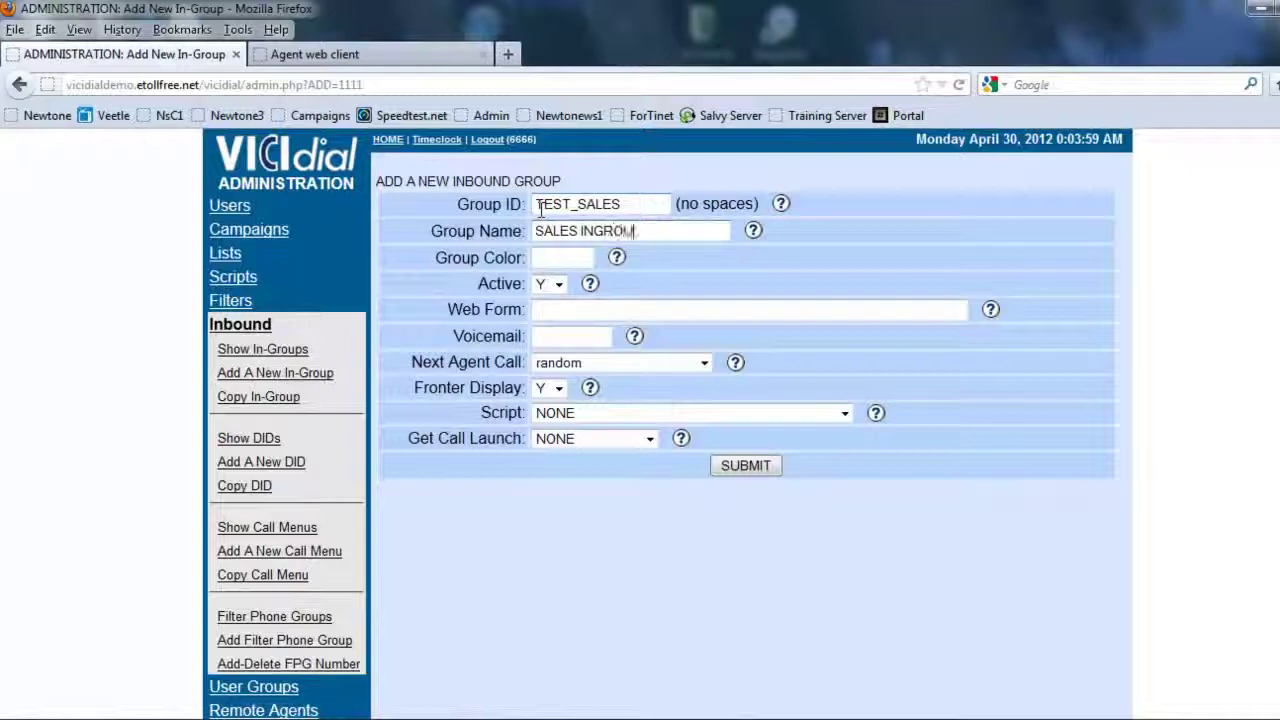
click(545, 262)
text(GREEN)
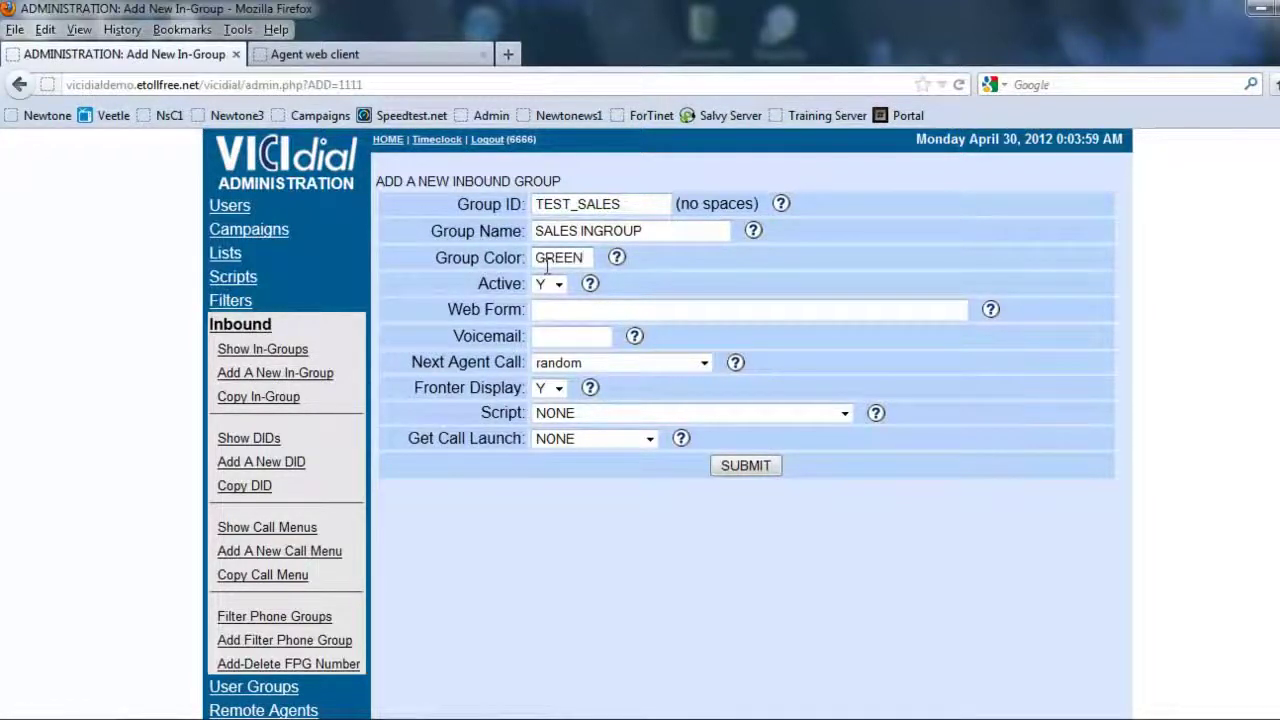
Set Next Agent Call to longest_wait_time, Script to INBOUND - InBOund Script and Get Call Launch to SCRIPT, and create the TEST_SALES group
click(545, 363)
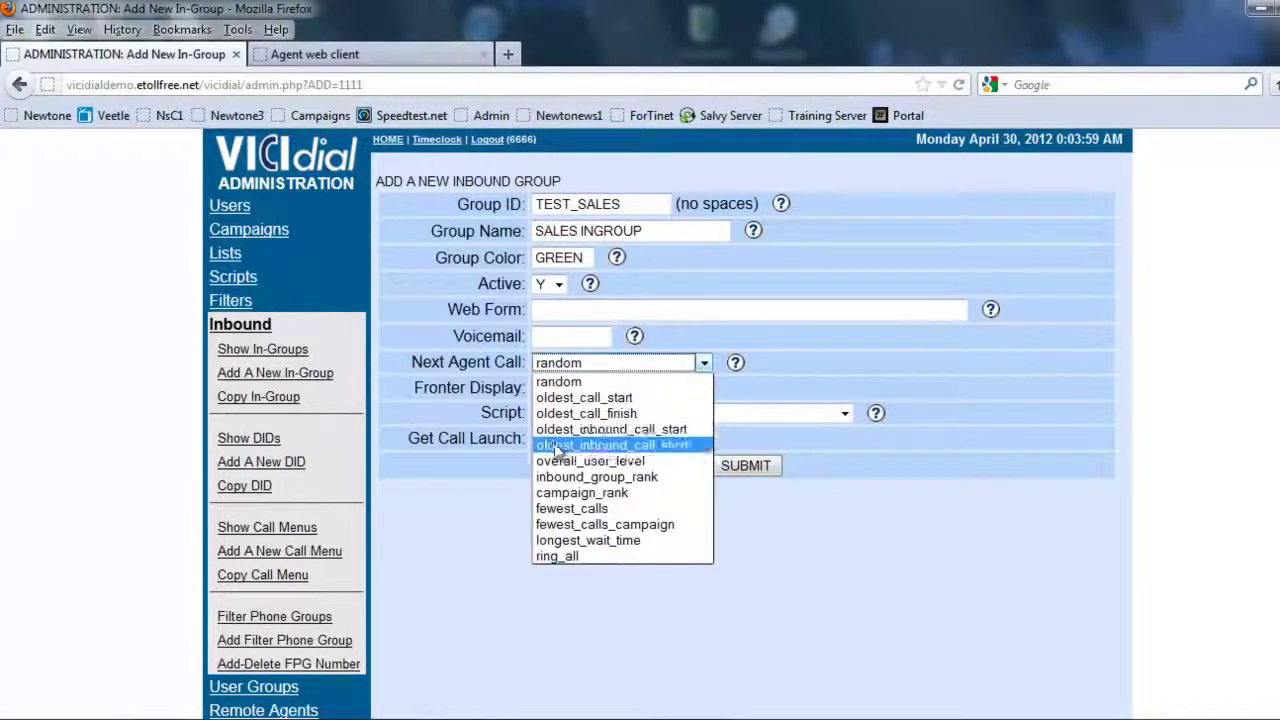
click(570, 540)
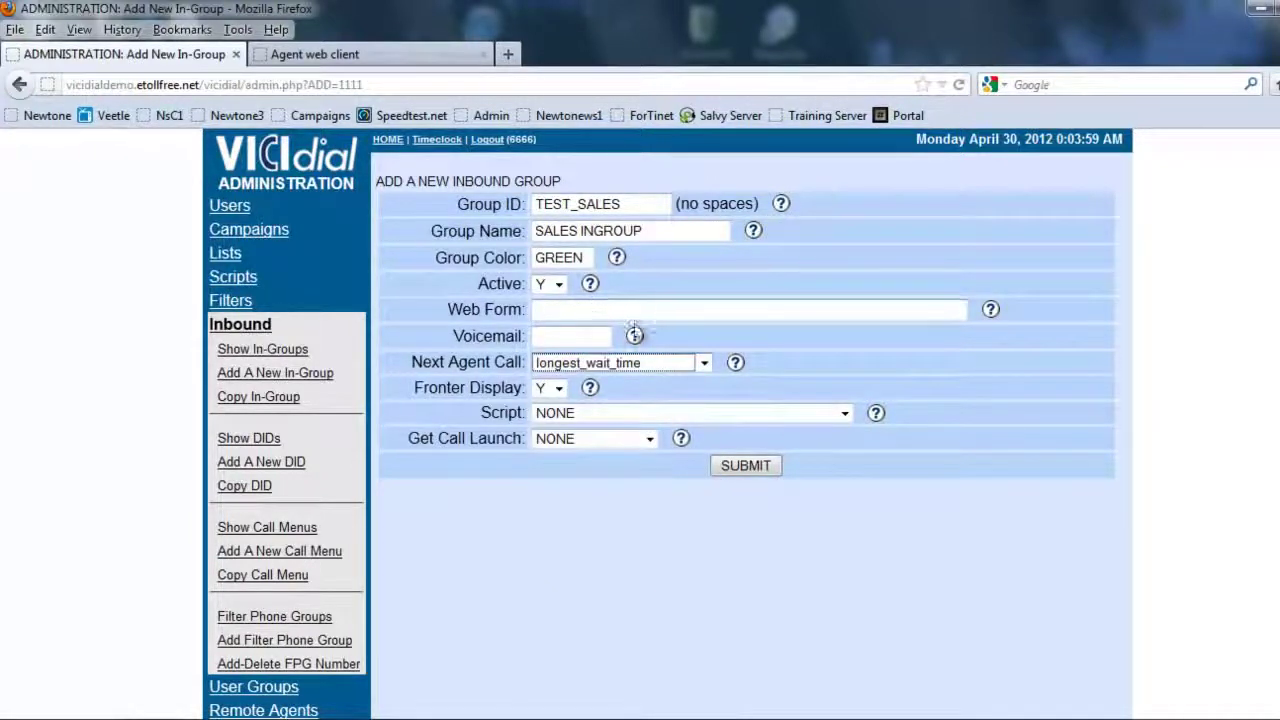
click(543, 413)
click(555, 466)
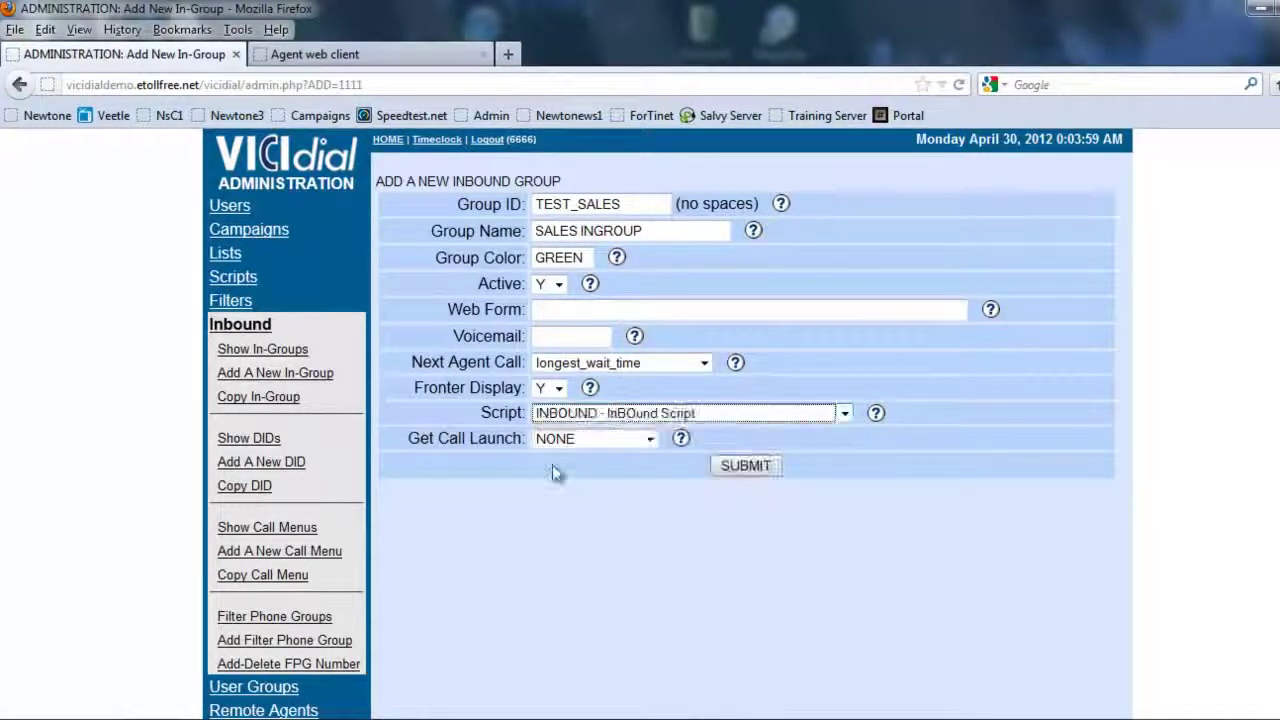
click(560, 438)
click(556, 468)
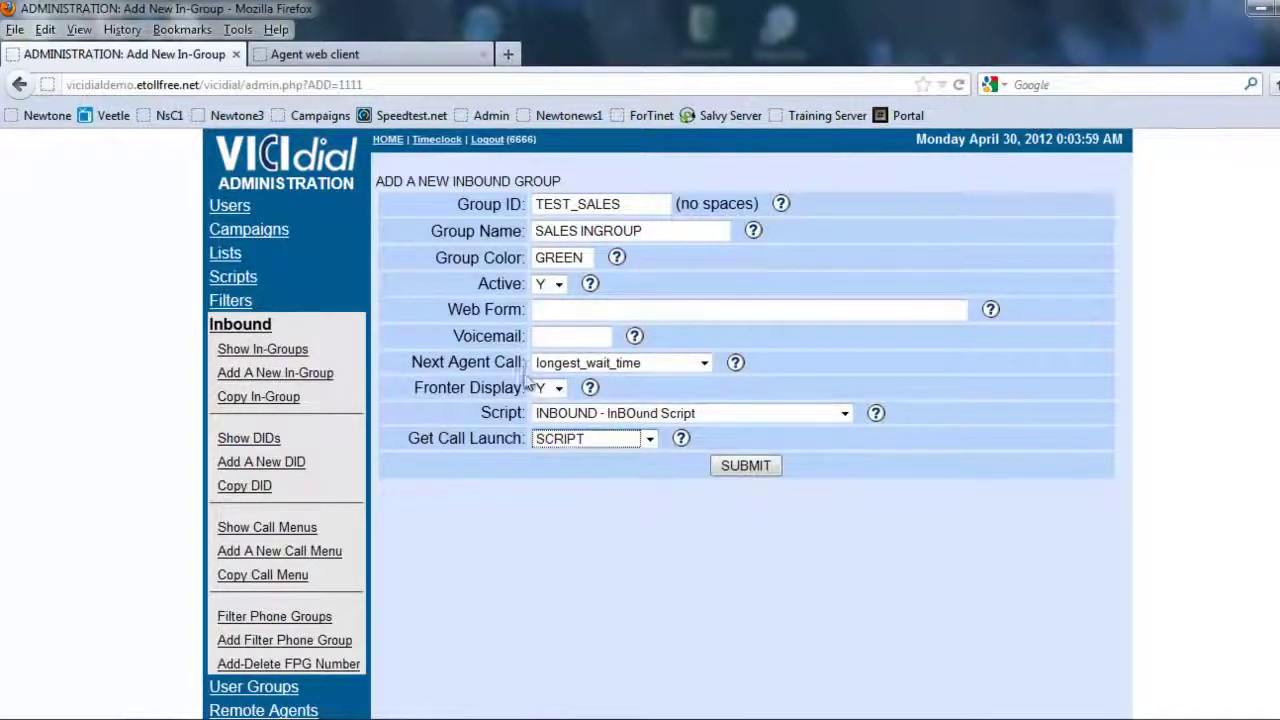
click(740, 466)
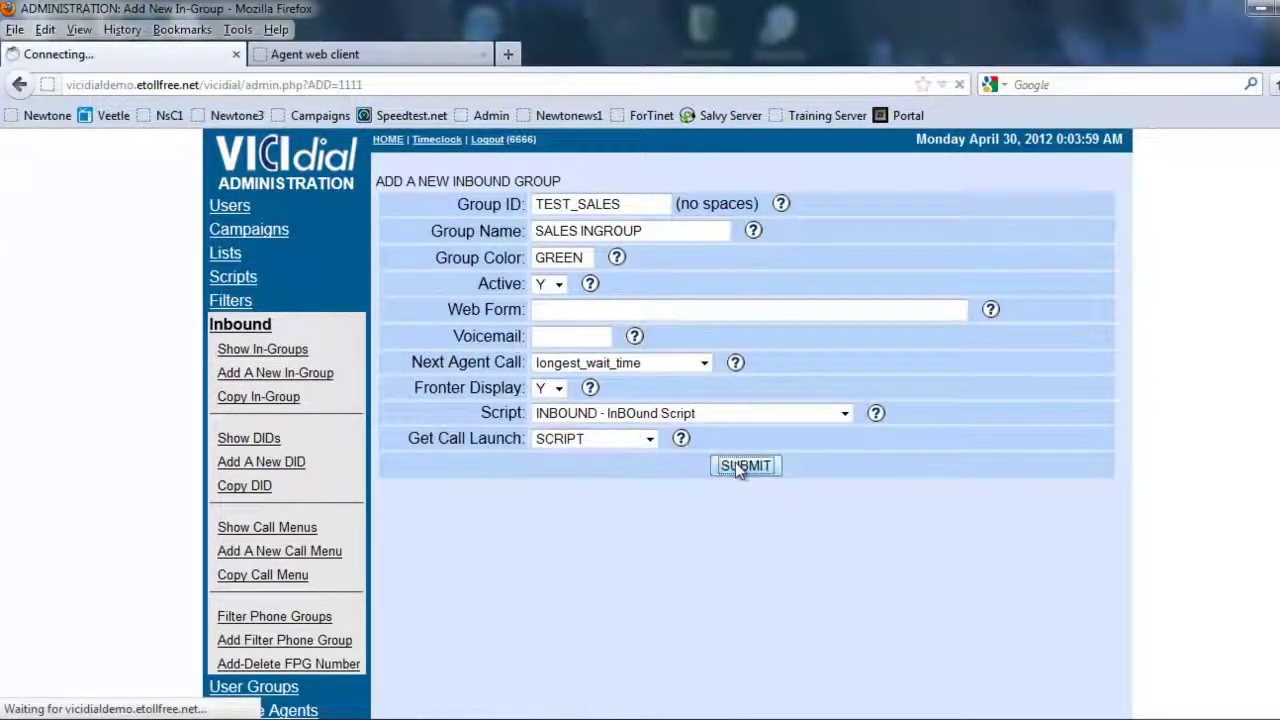
Review the TEST_SALES in-group's drop, after-hours, on-hold and wait time settings, and submit the record with its default values
scroll(752, 421, down, 2)
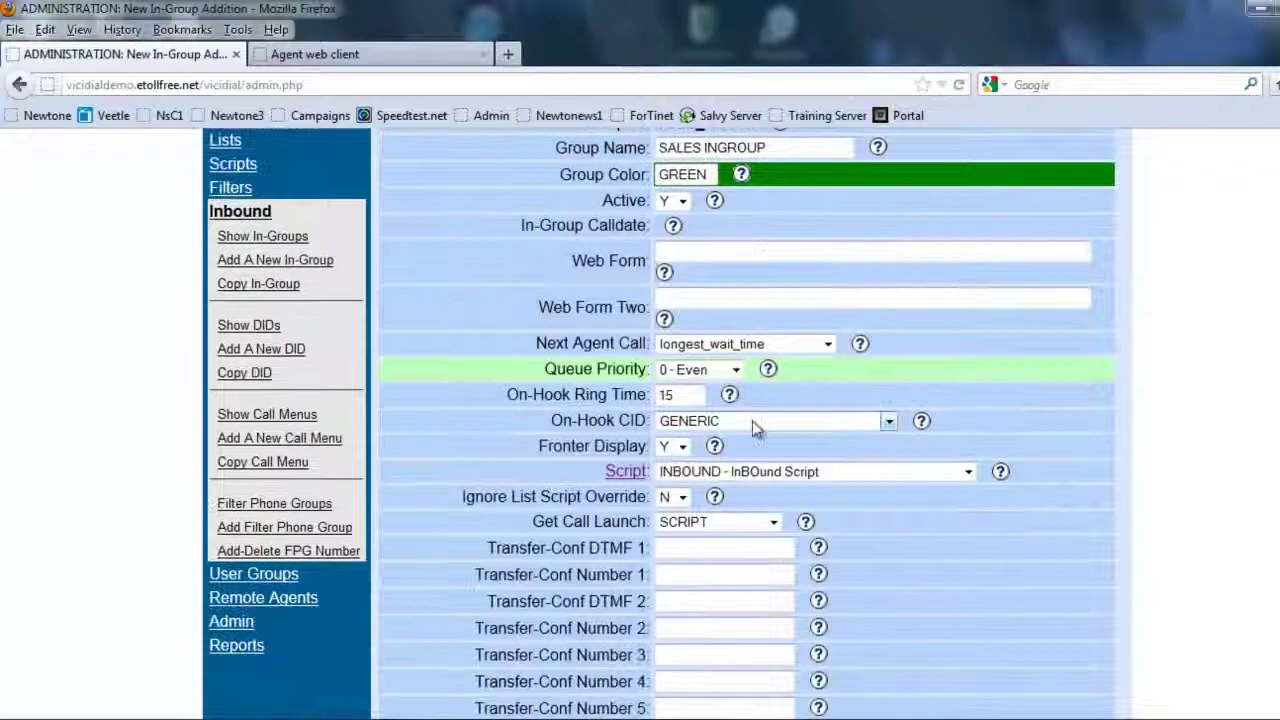
scroll(752, 421, down, 8)
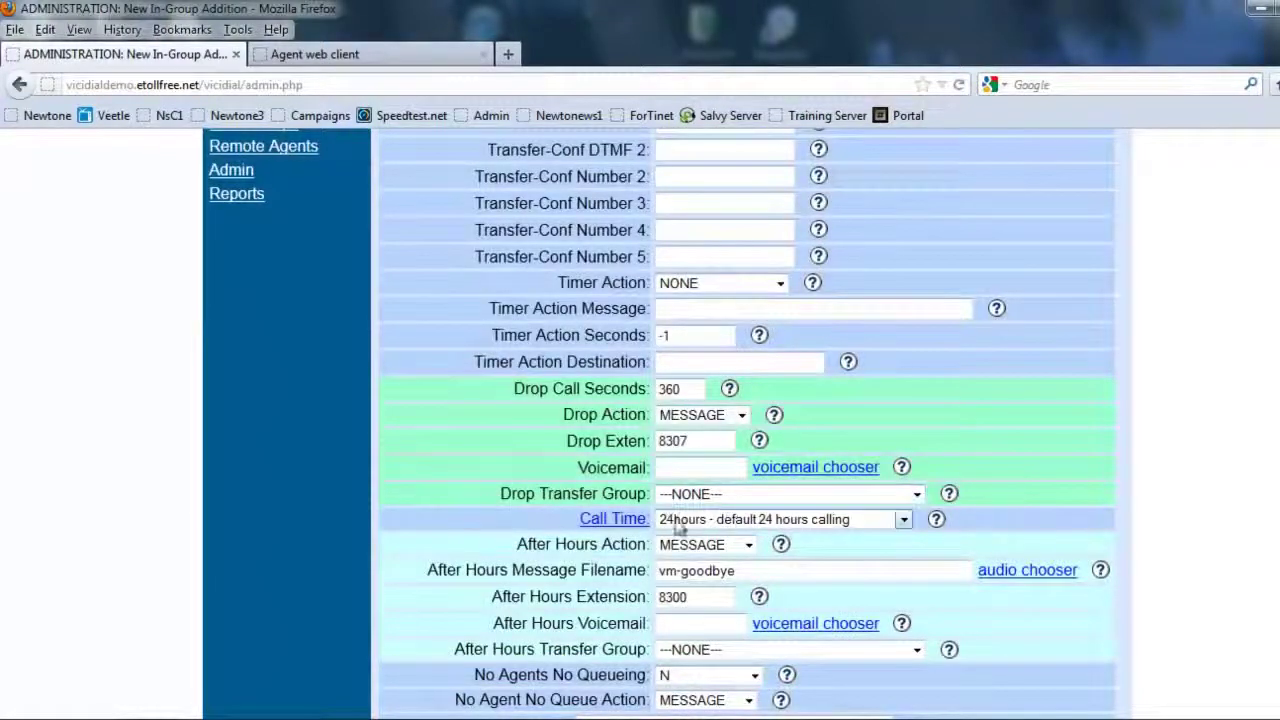
scroll(1050, 481, down, 2)
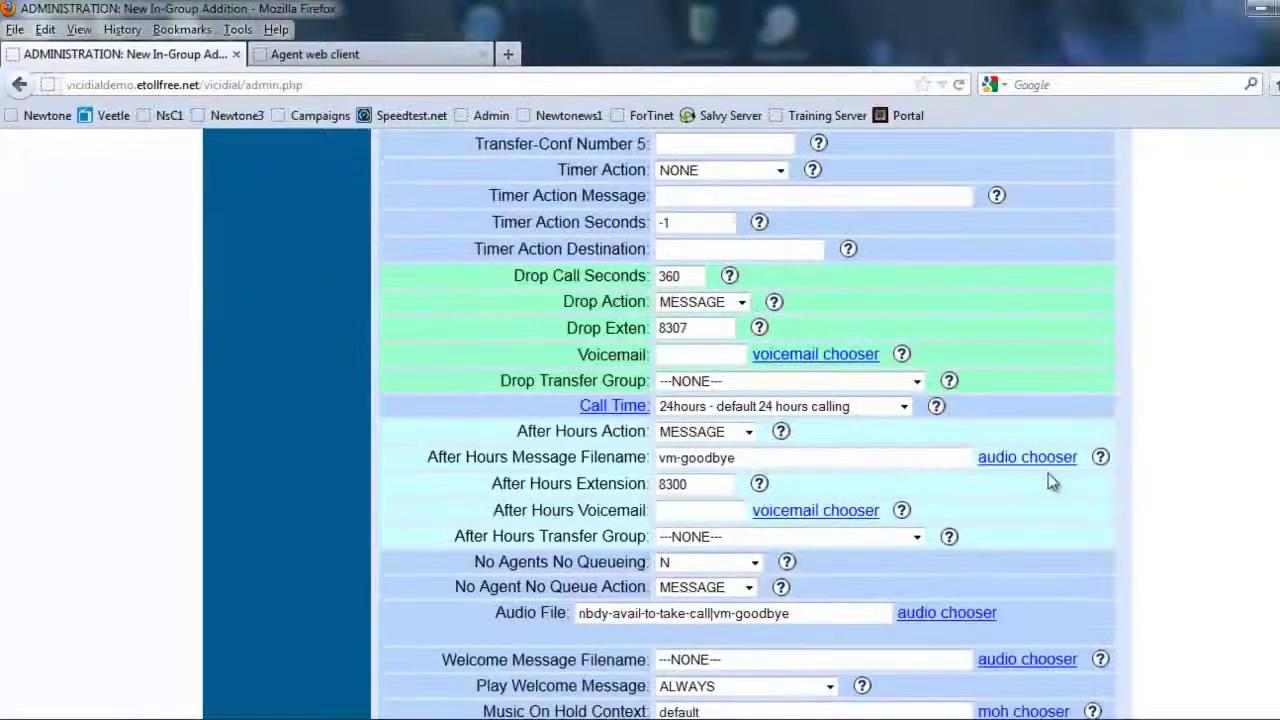
scroll(1048, 473, down, 2)
scroll(1034, 463, down, 8)
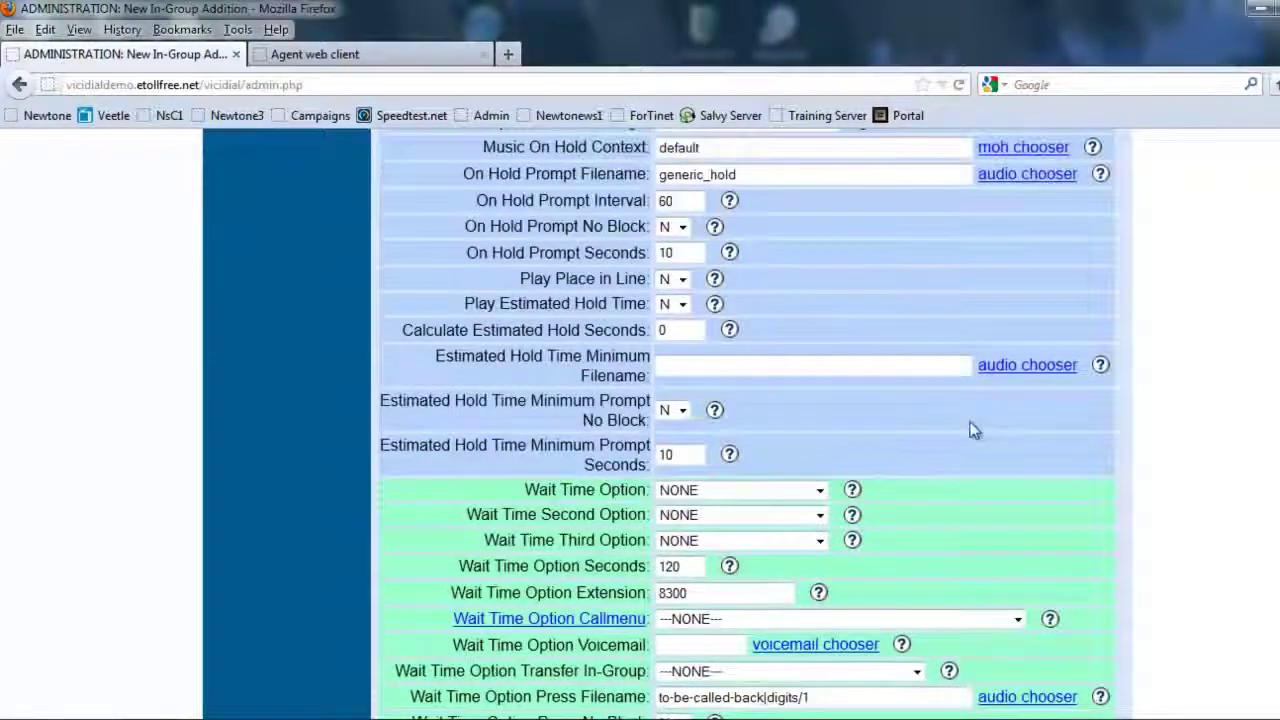
scroll(973, 430, down, 8)
scroll(973, 430, up, 12)
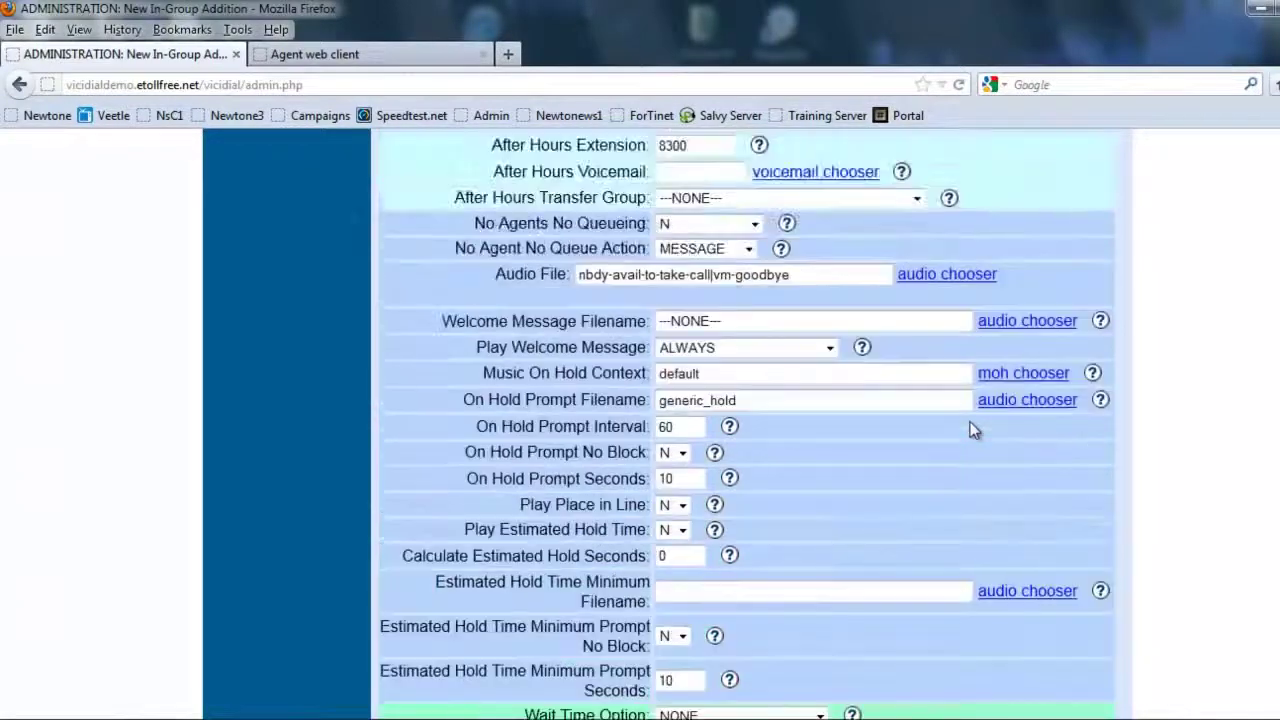
scroll(973, 430, up, 2)
scroll(898, 418, down, 12)
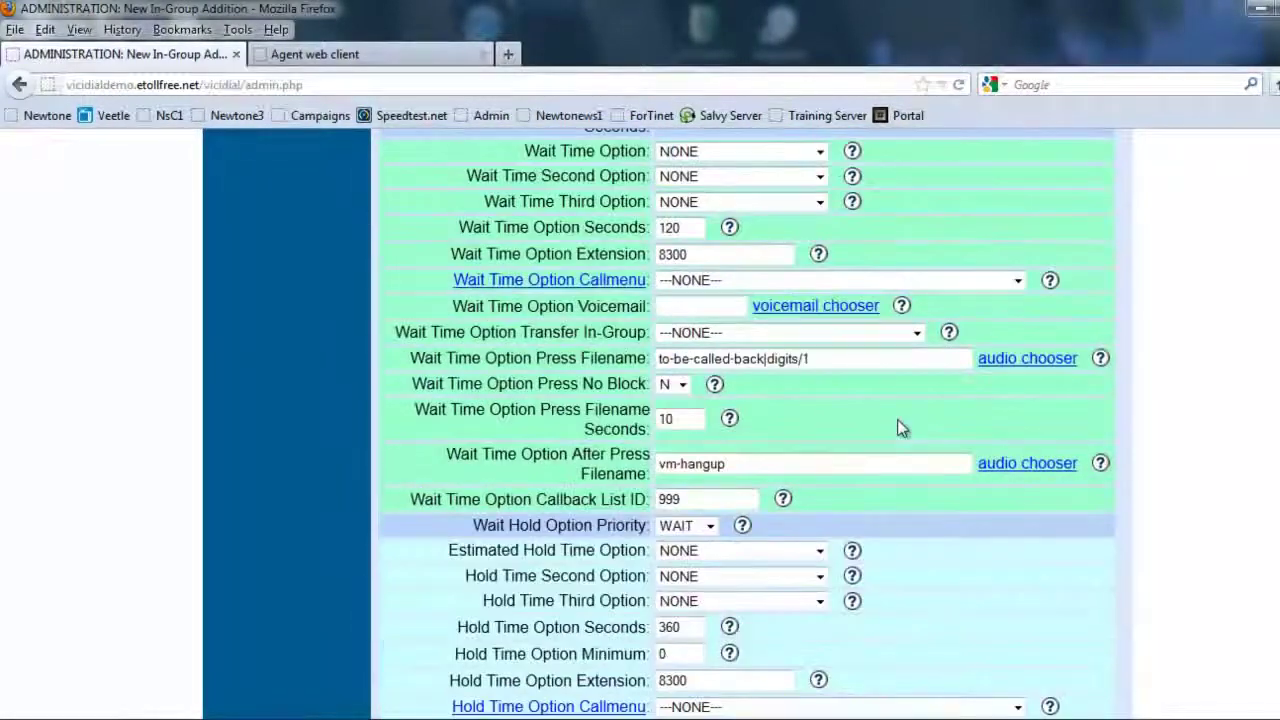
scroll(898, 422, down, 20)
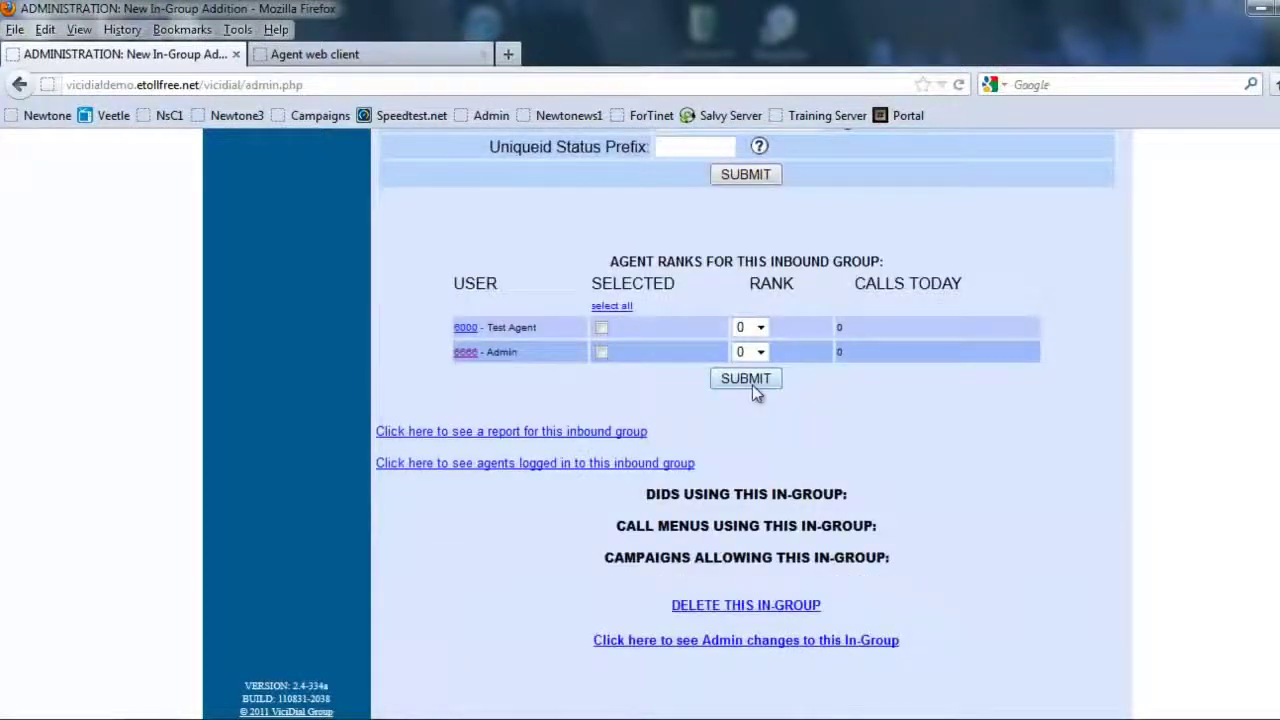
click(751, 178)
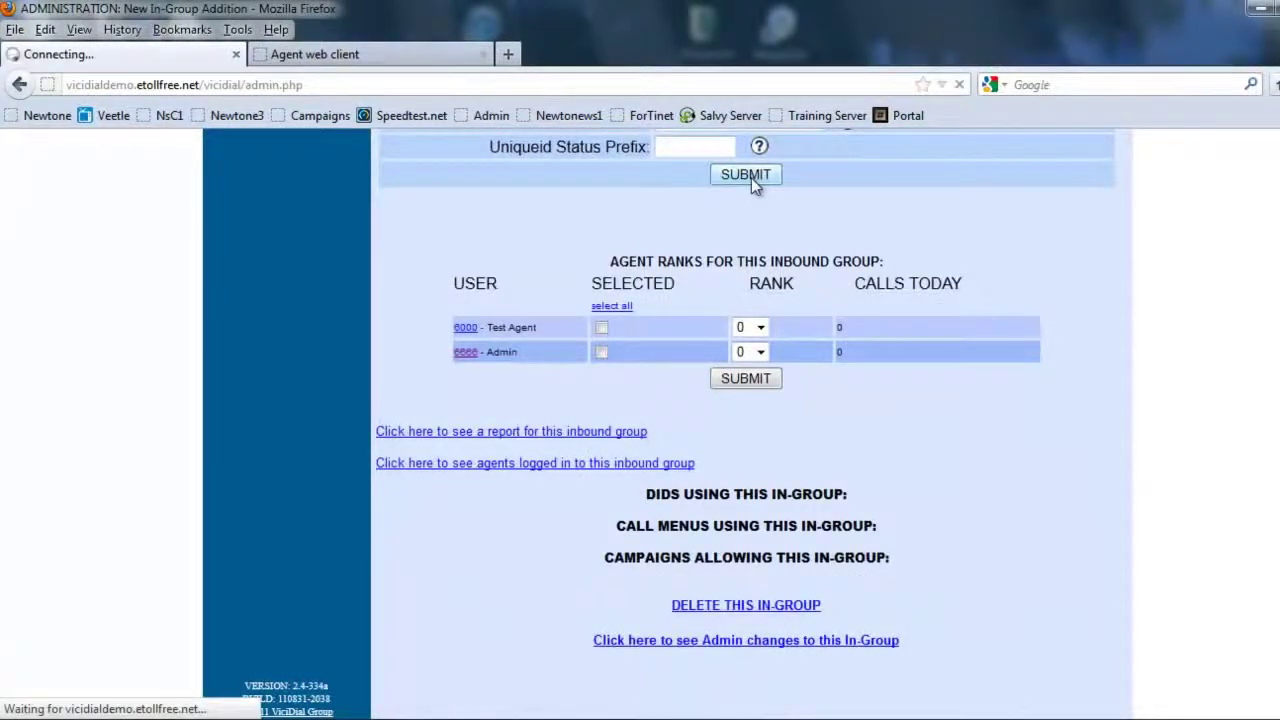
Examine the saved TEST_SALES in-group's call time, after-hours, no-agent and welcome message settings
scroll(806, 375, down, 12)
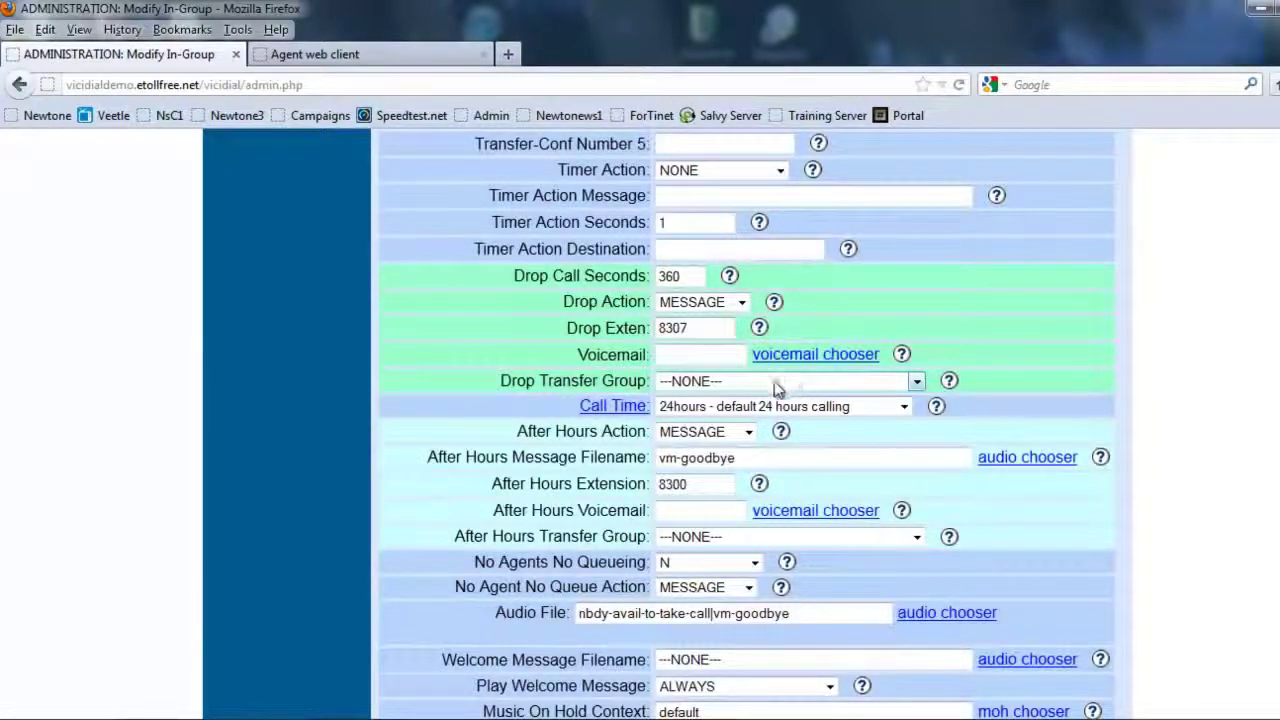
scroll(726, 392, down, 2)
scroll(726, 392, down, 2)
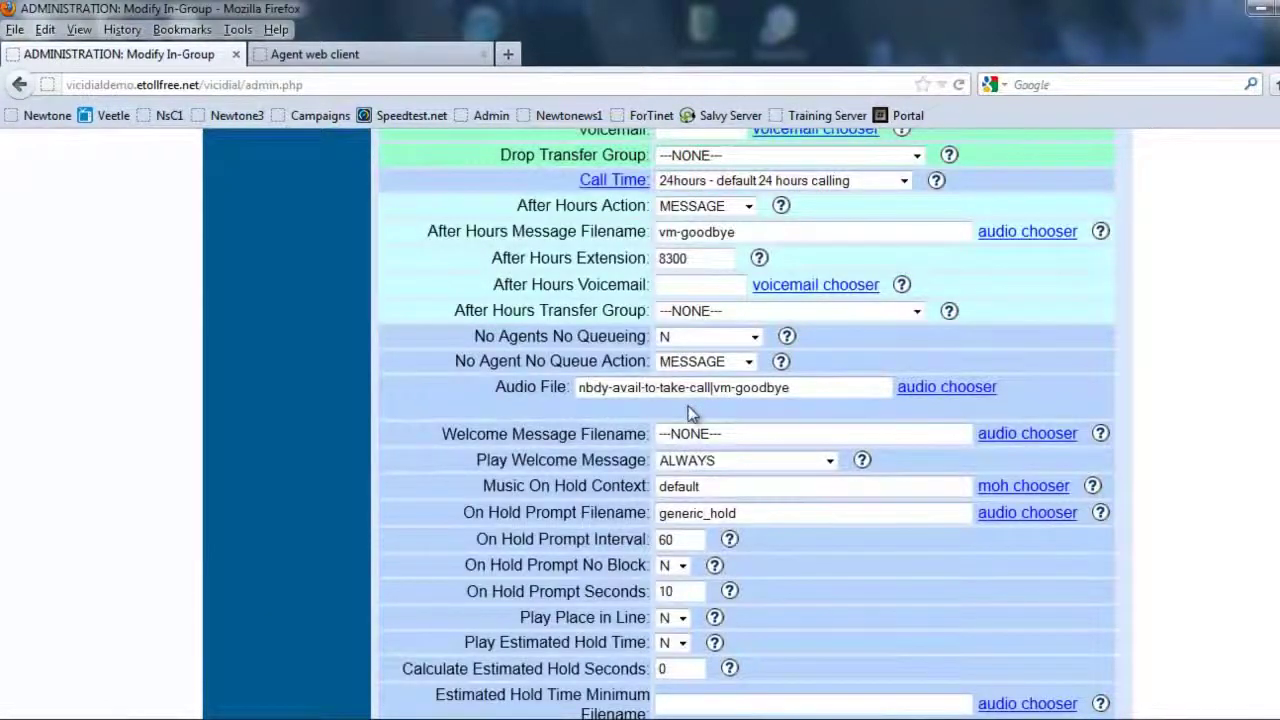
scroll(689, 405, down, 15)
scroll(689, 405, down, 10)
scroll(689, 414, up, 20)
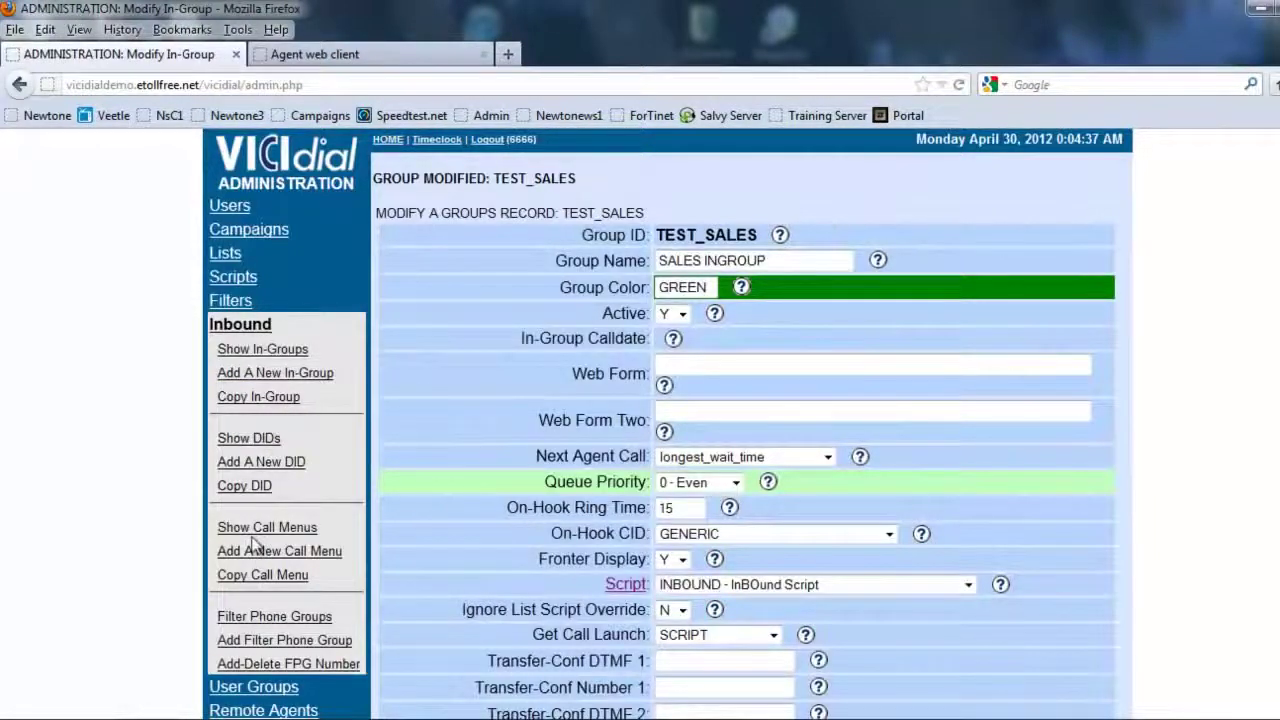
Start another new inbound group and set its Group ID to TEST_SERVICE
scroll(250, 420, down, 2)
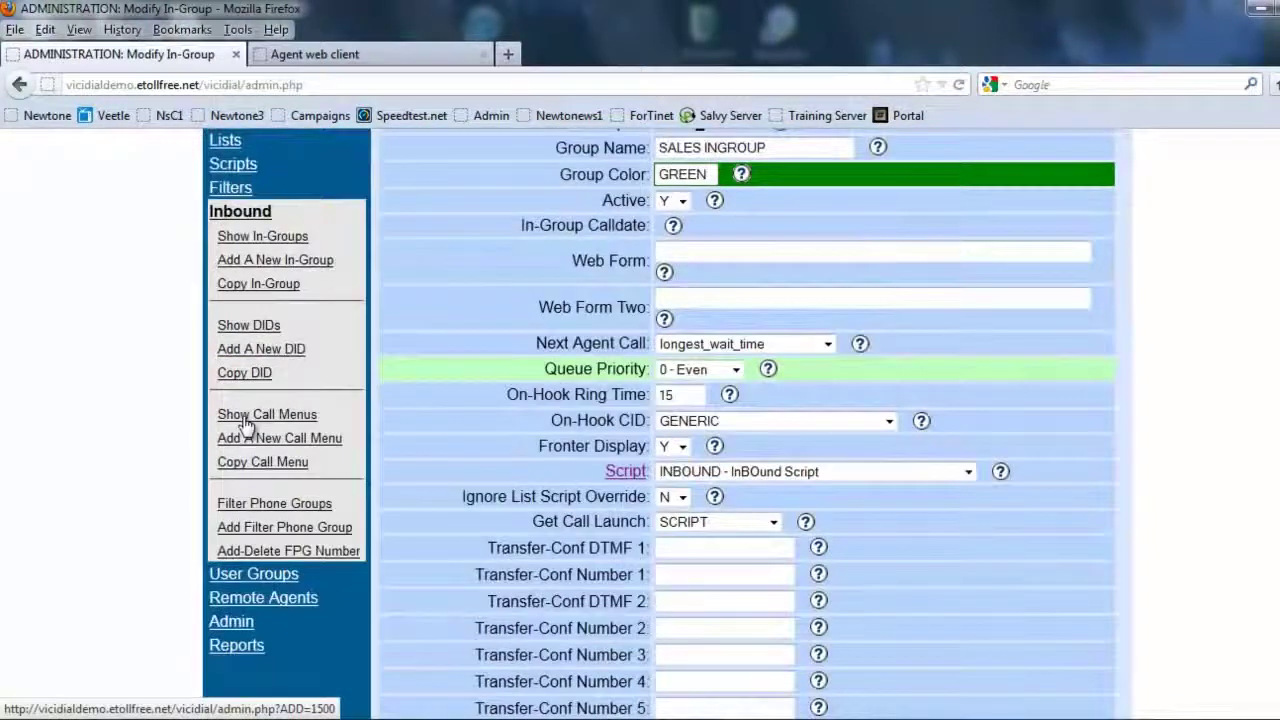
click(240, 261)
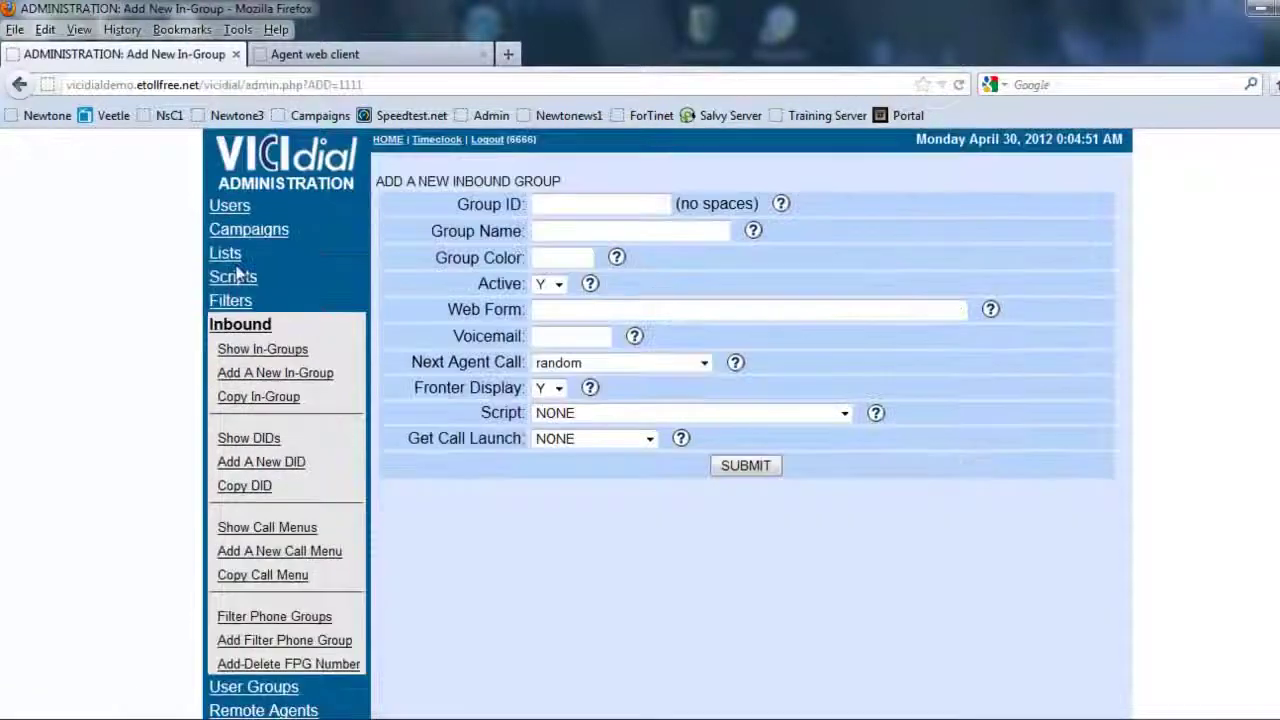
click(552, 210)
text(T)
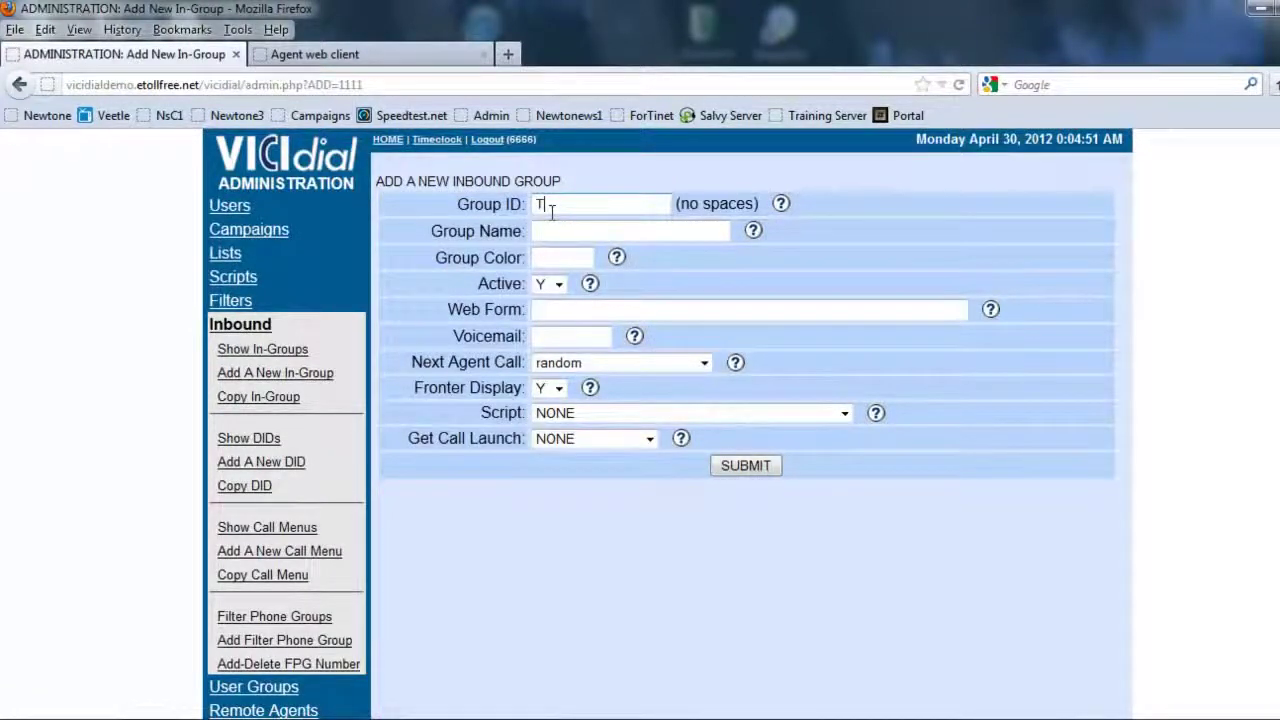
text(EST_SERVI)
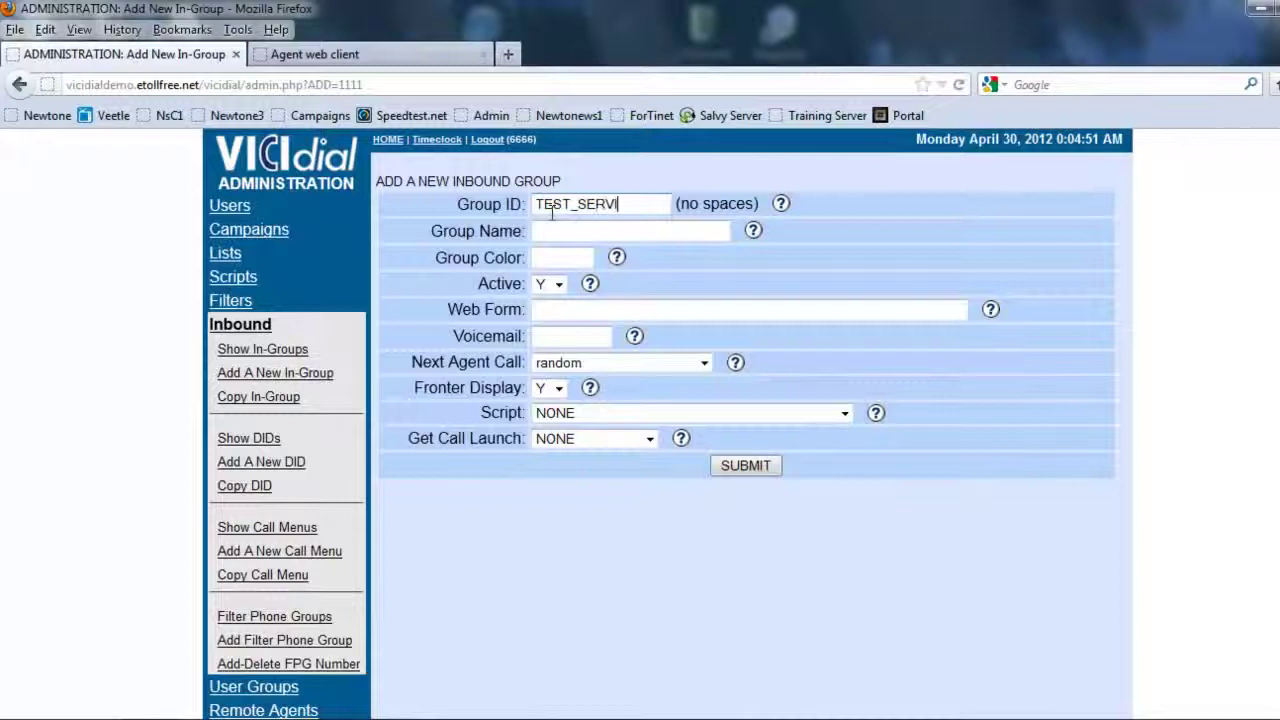
text(CE)
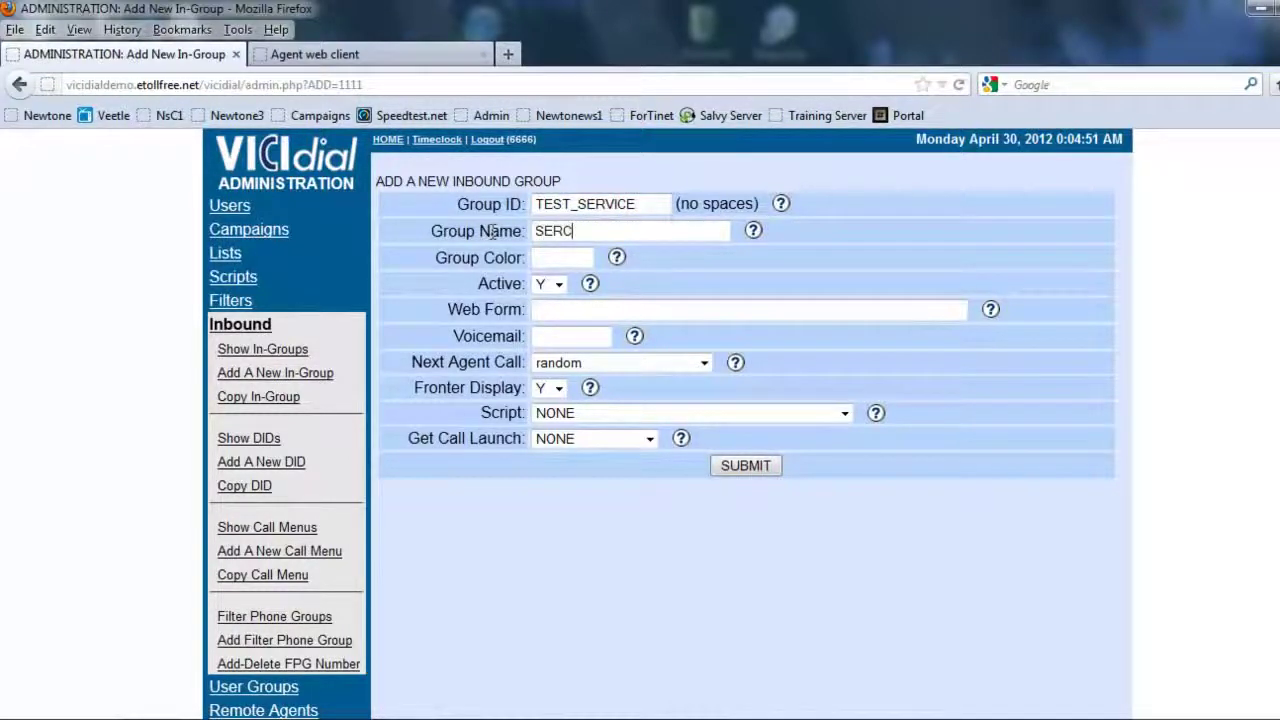
Name the TEST_SERVICE group CUSTOMER SERVICE and set its group color to RED
key(BackSpace)
key(BackSpace)
key(BackSpace)
key(BackSpace)
text(CUSTOMER SERVICE)
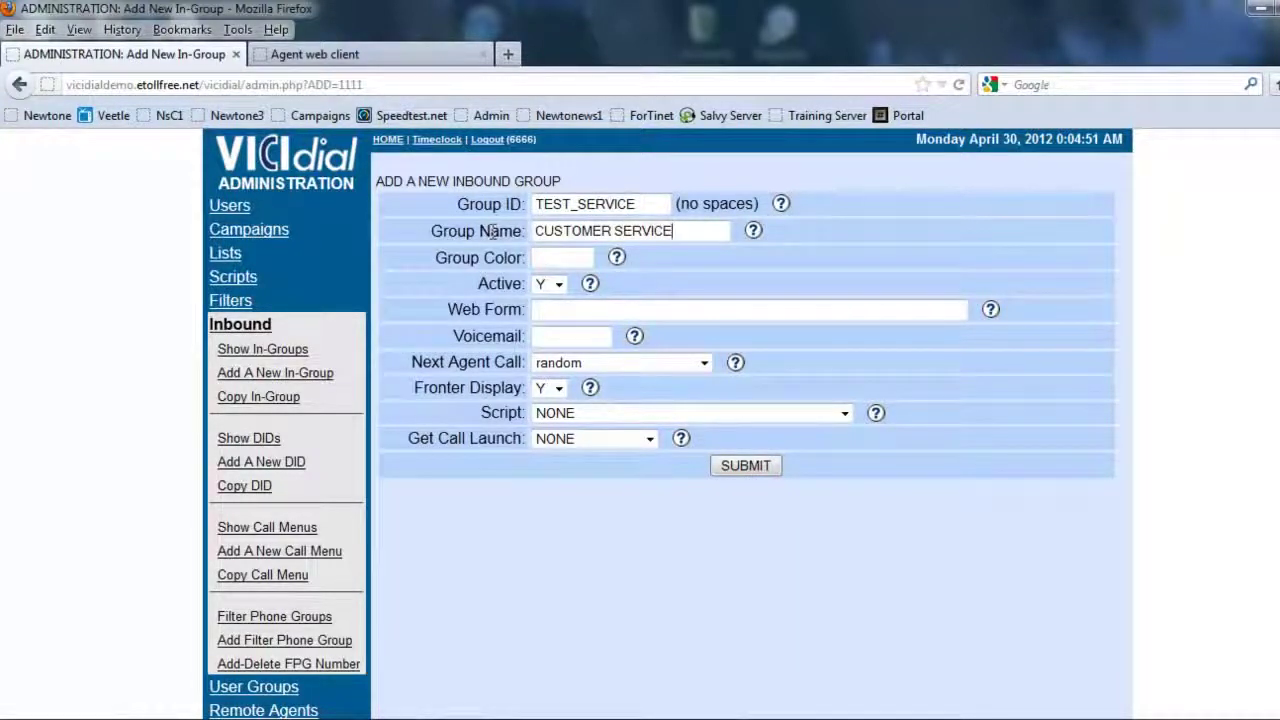
click(545, 257)
text(RED)
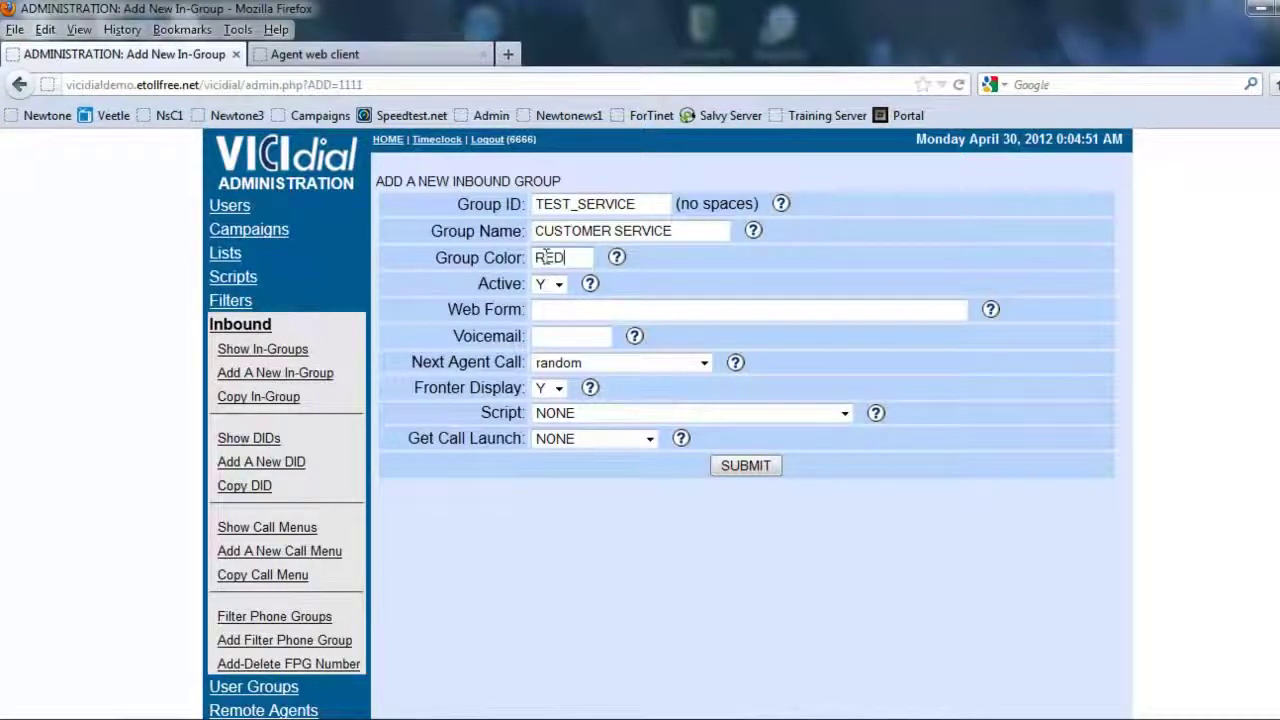
Set Next Agent Call to longest_wait_time, Get Call Launch to SCRIPT and Script to INBOUND - InBOund Script, and create the TEST_SERVICE group
click(580, 363)
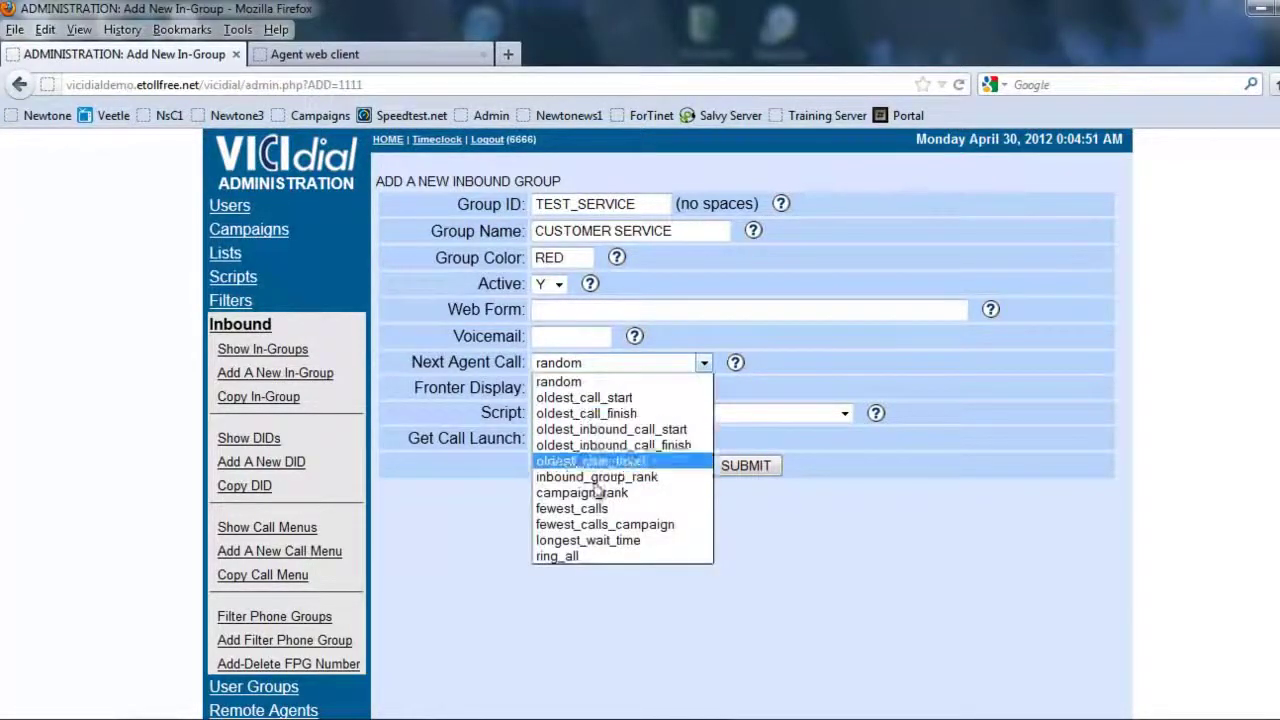
click(596, 540)
click(546, 444)
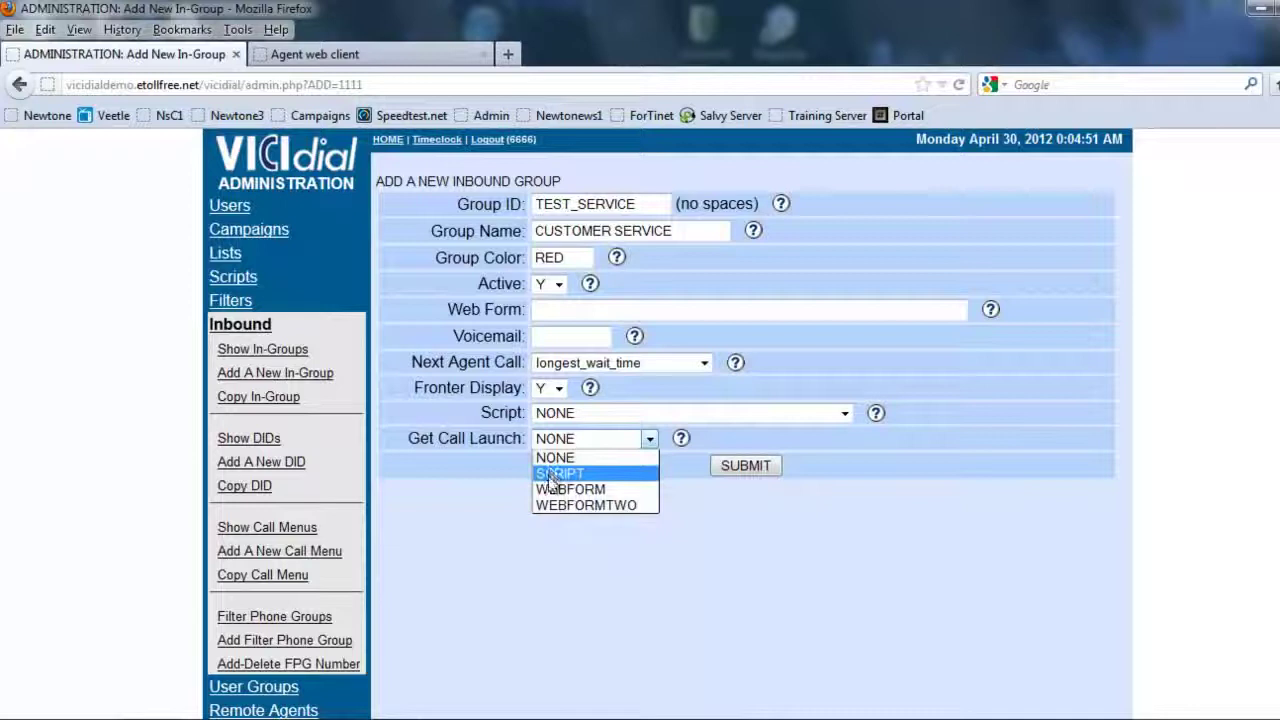
click(551, 474)
click(560, 413)
click(551, 466)
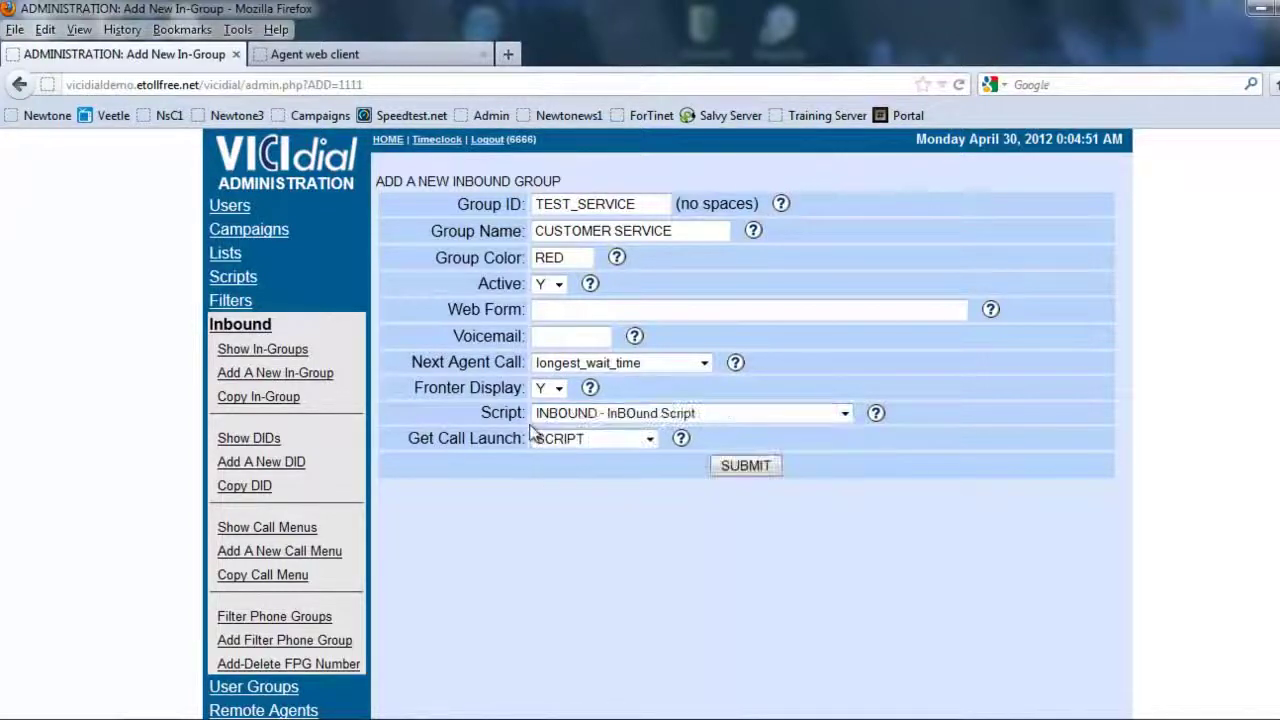
click(733, 466)
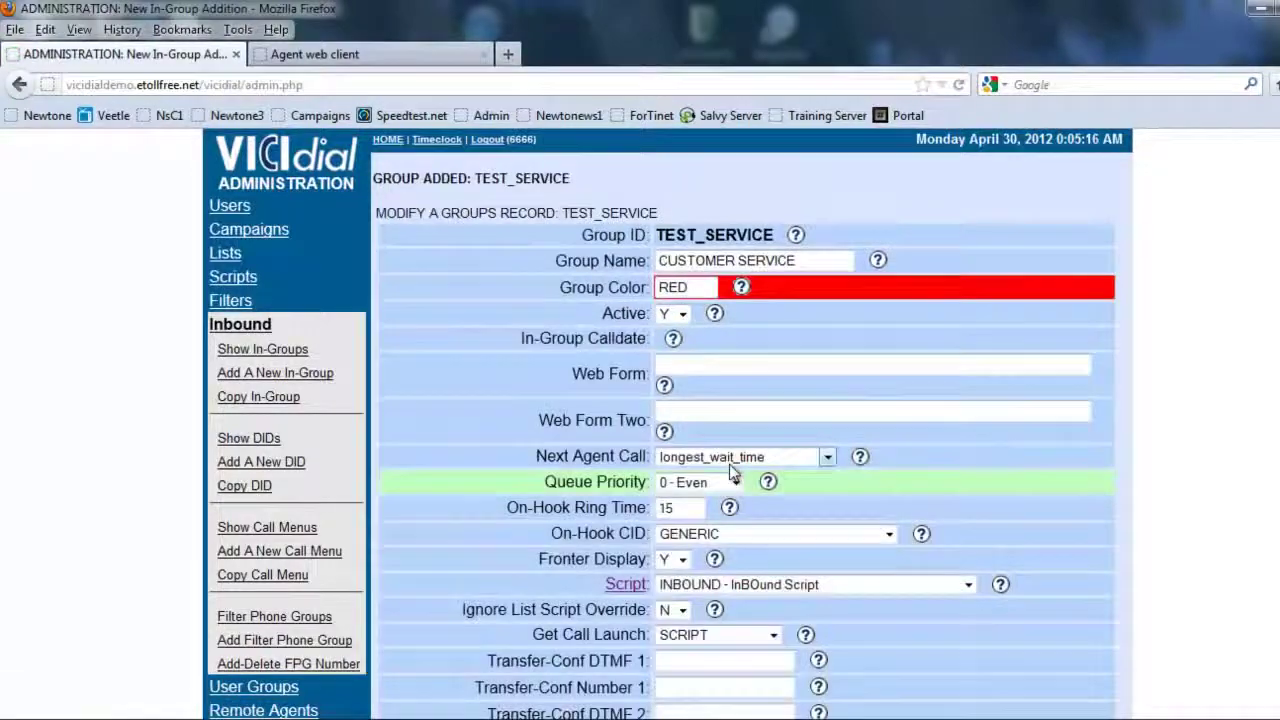
Select the Test Agent user in the TEST_SERVICE in-group's agent ranks and save the selection
scroll(733, 472, down, 20)
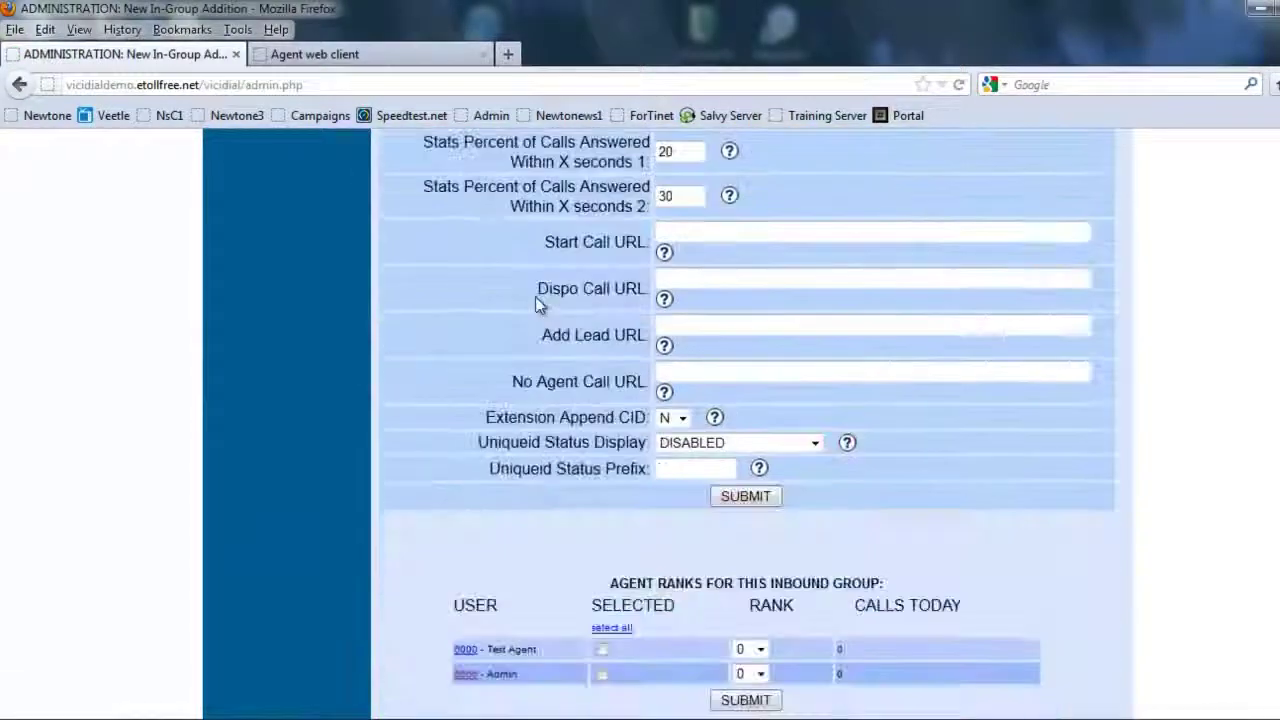
scroll(540, 305, down, 3)
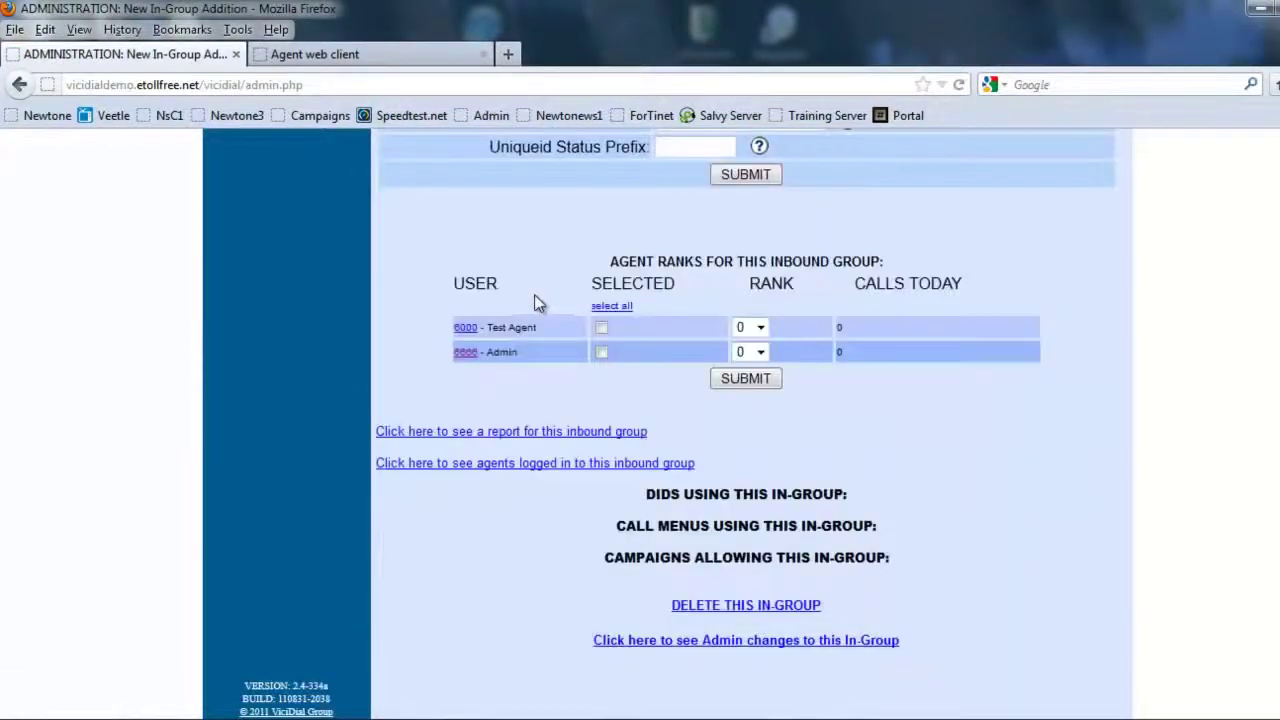
click(601, 328)
click(748, 377)
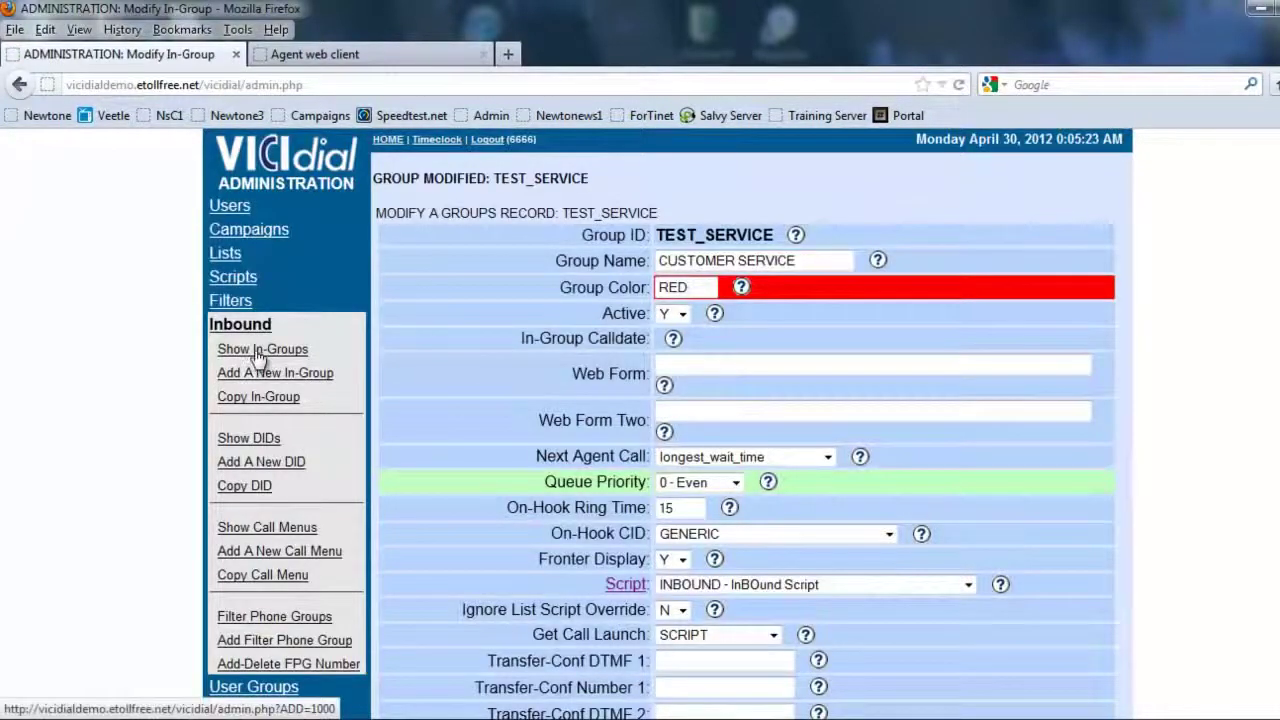
Select the Test Agent user in the TEST_SALES in-group's agent ranks and save the selection
click(260, 350)
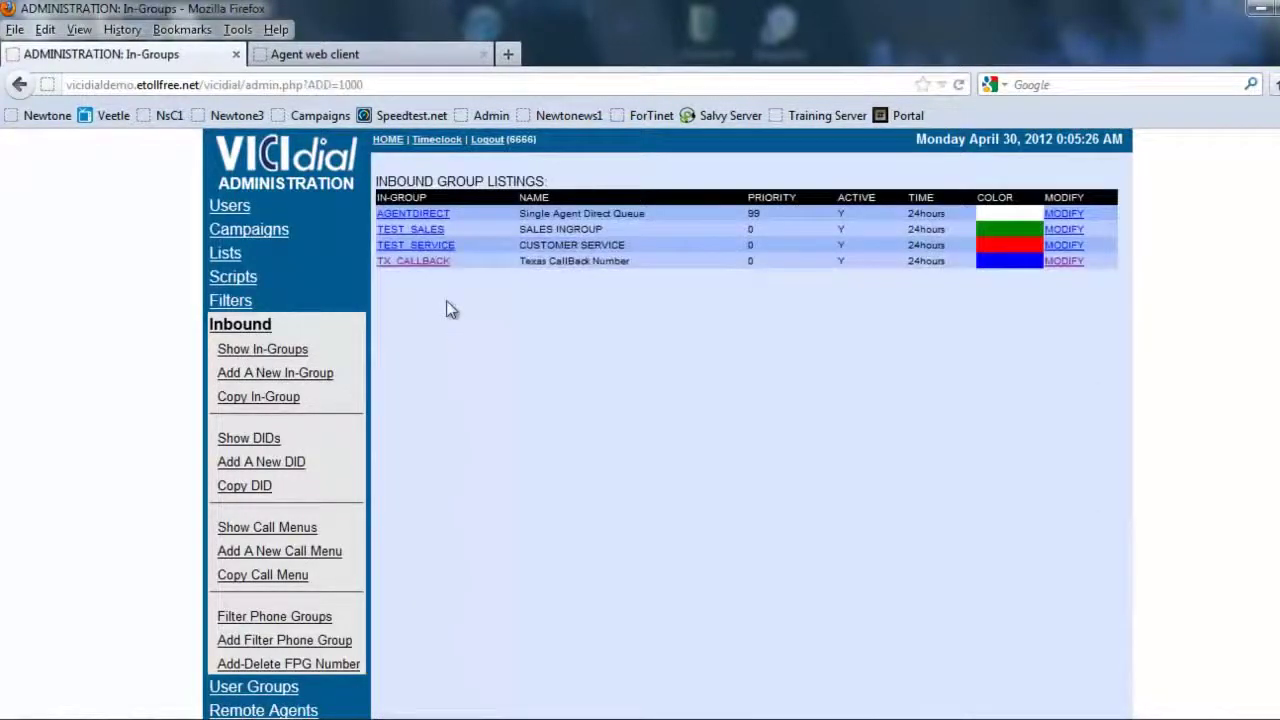
click(412, 234)
scroll(587, 302, down, 20)
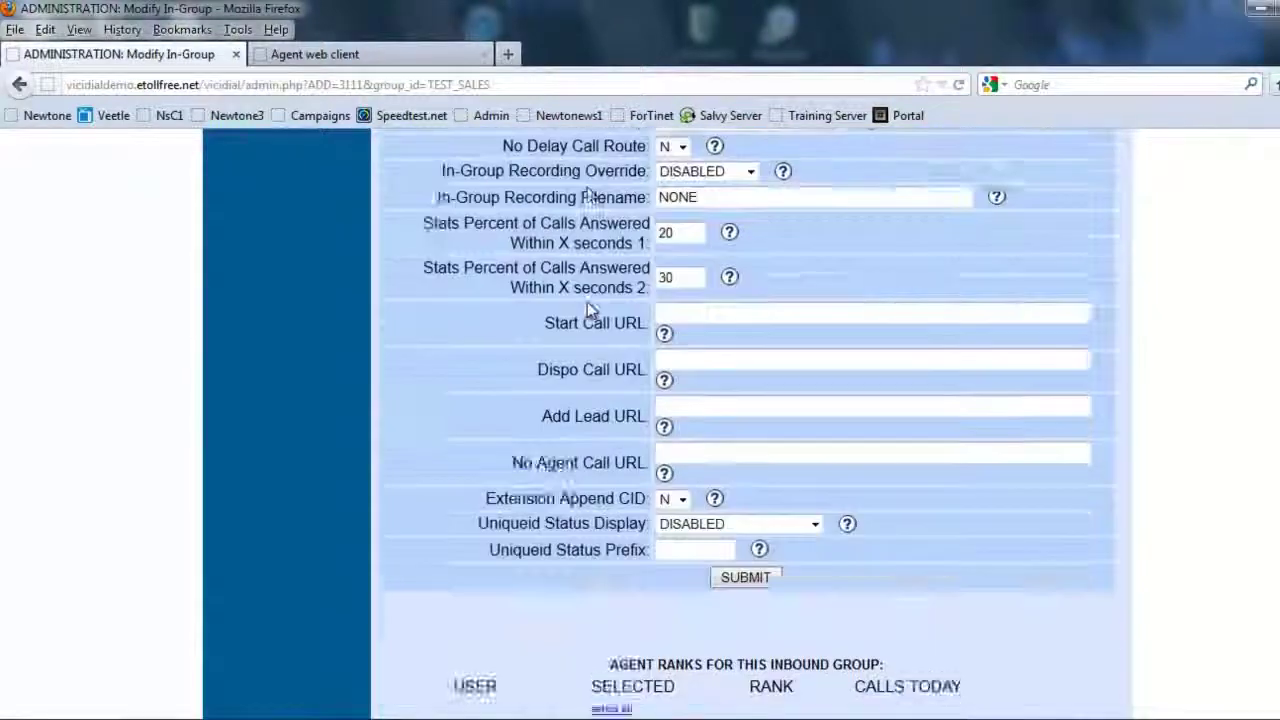
scroll(587, 302, down, 7)
click(600, 327)
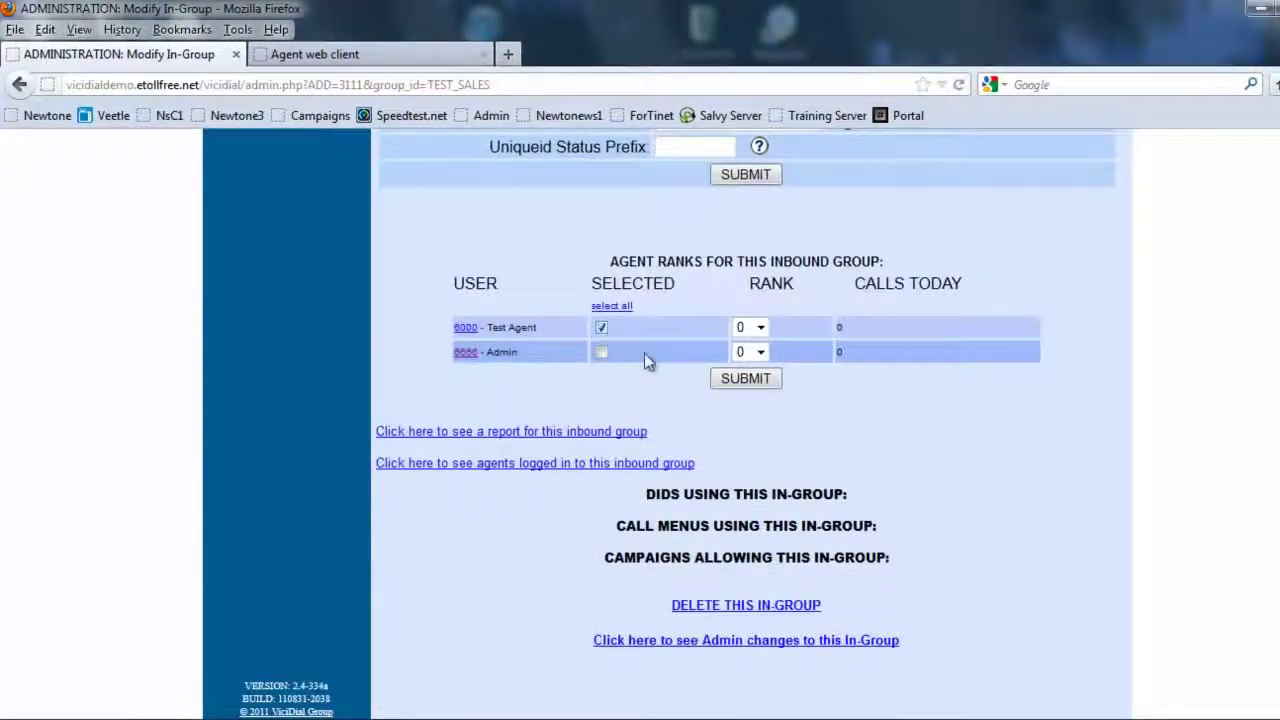
click(745, 379)
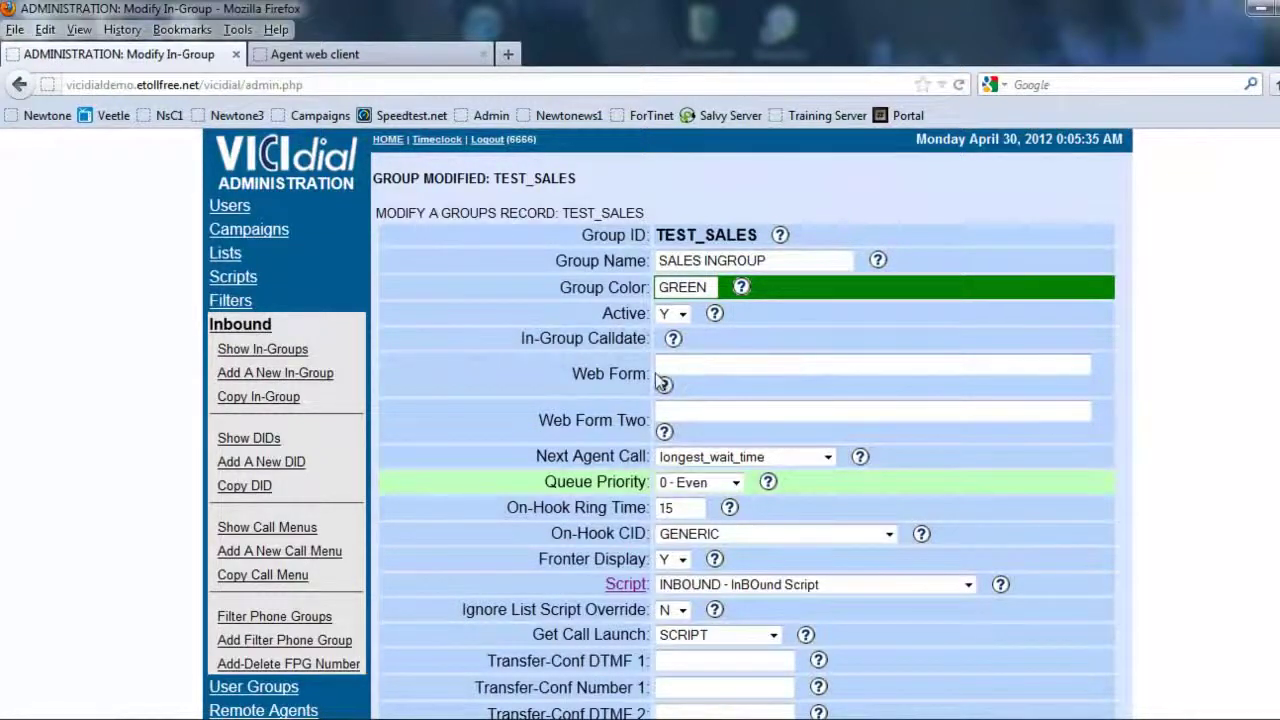
Upload the Greeting.gsm file from the IVR SOUND FILES folder to the Audio Store
scroll(123, 423, down, 10)
scroll(128, 422, up, 4)
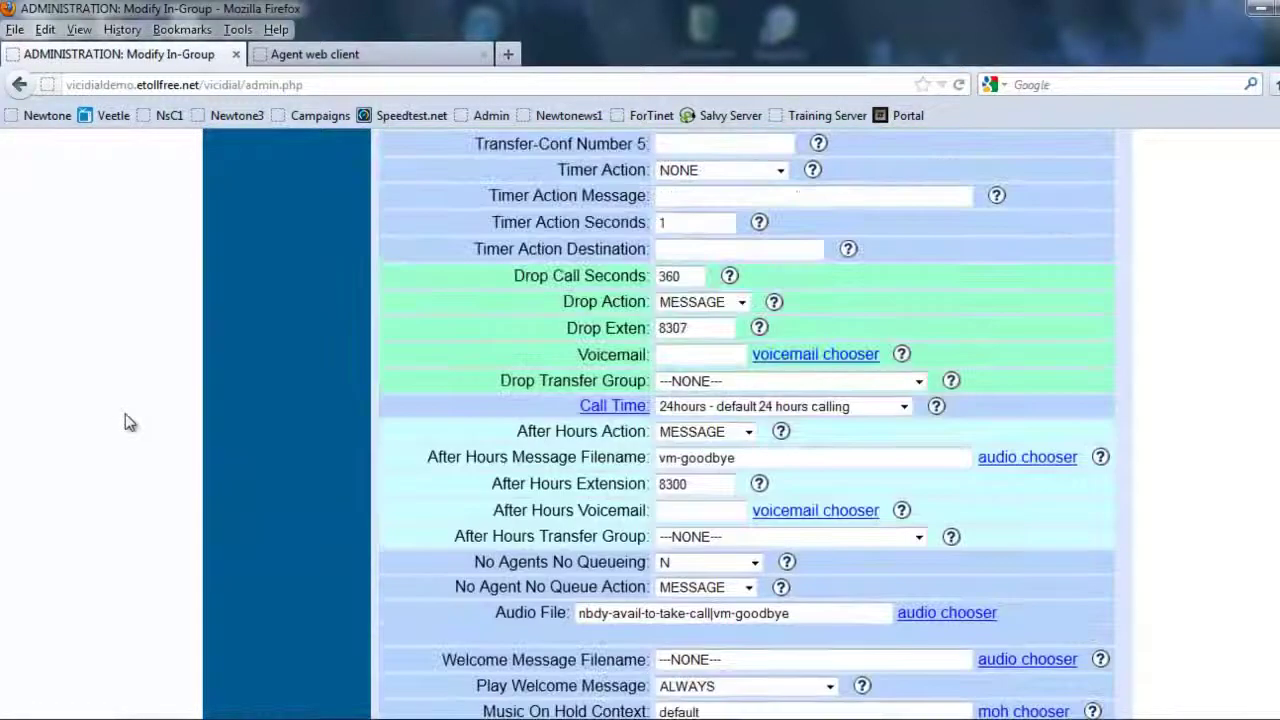
scroll(125, 415, up, 5)
click(245, 512)
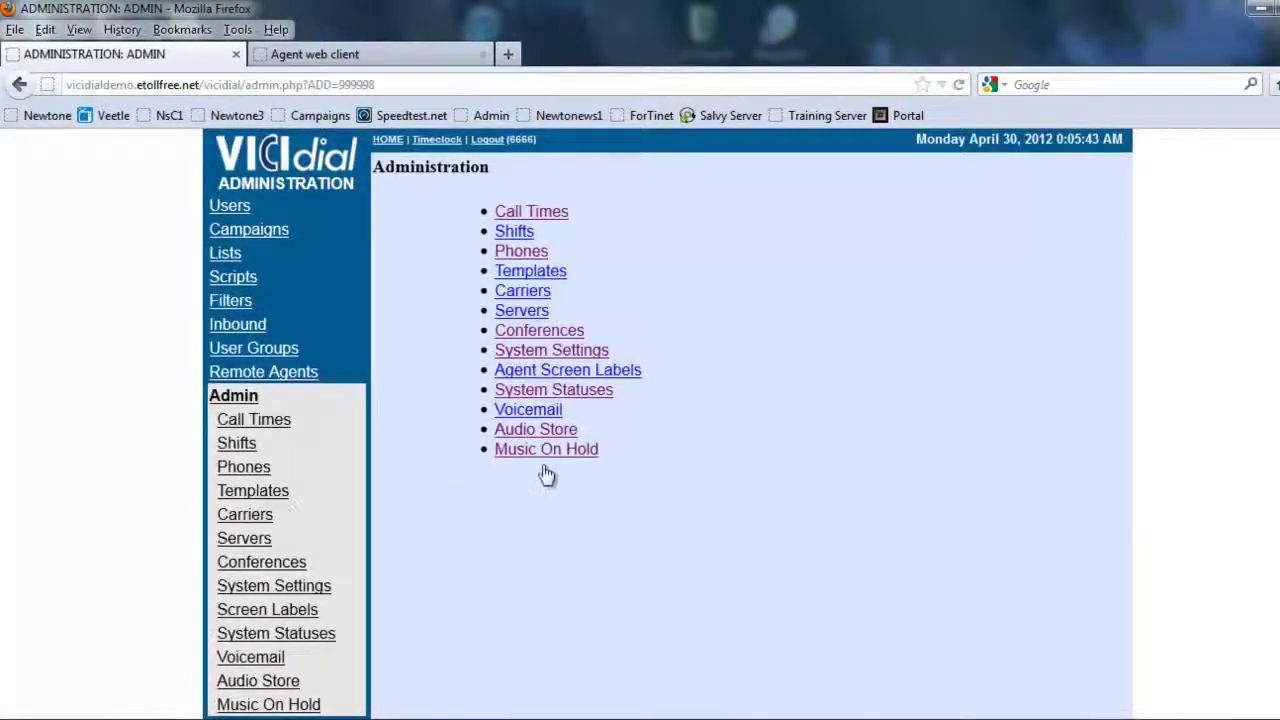
click(528, 437)
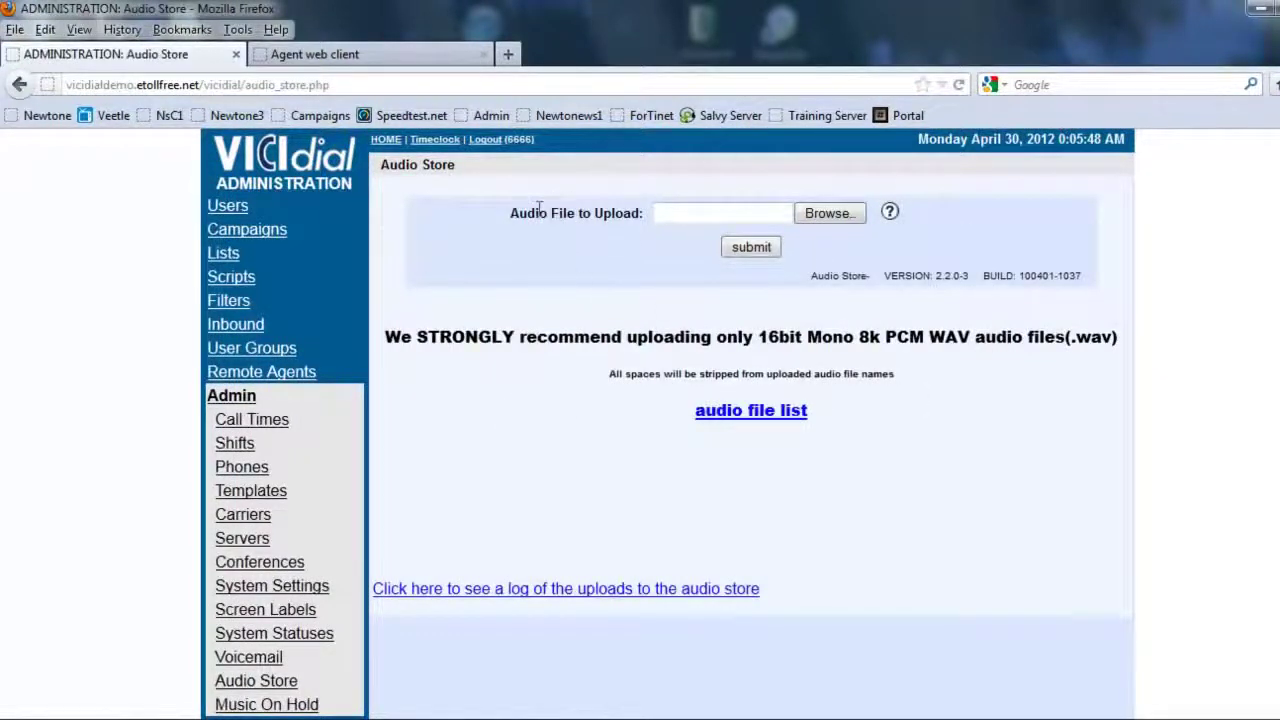
drag(510, 212, 714, 211)
click(482, 216)
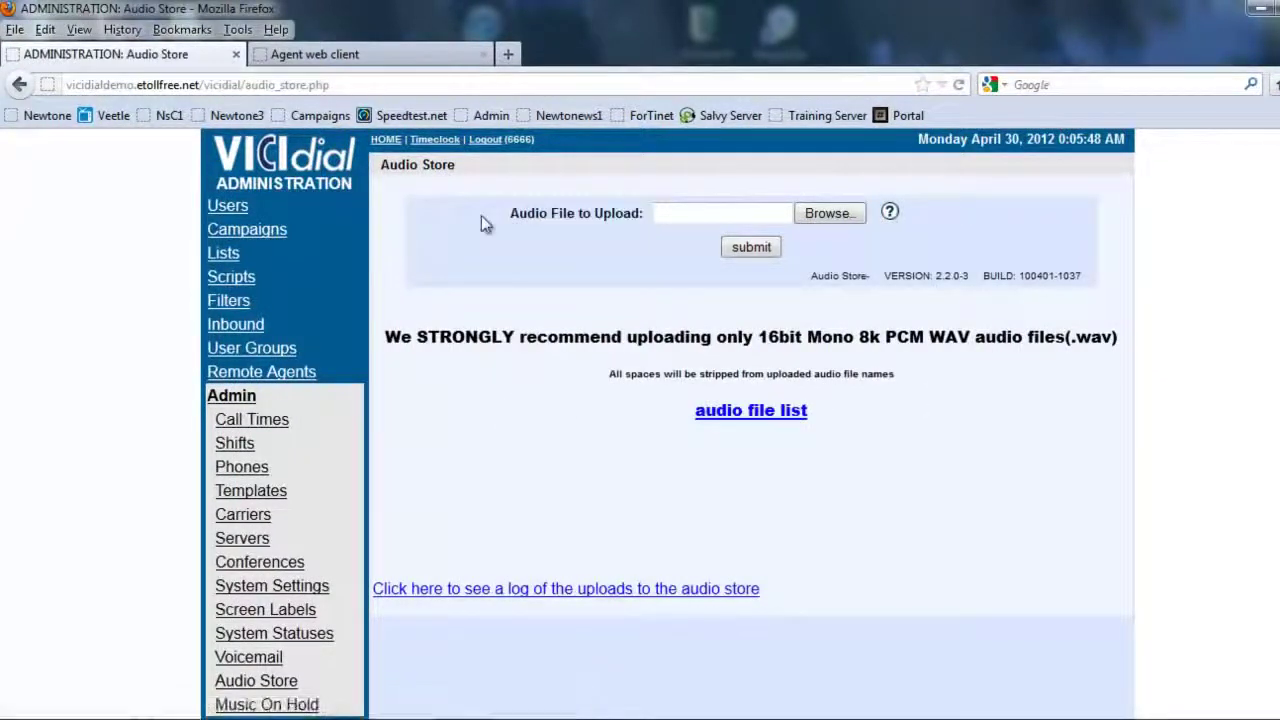
click(811, 219)
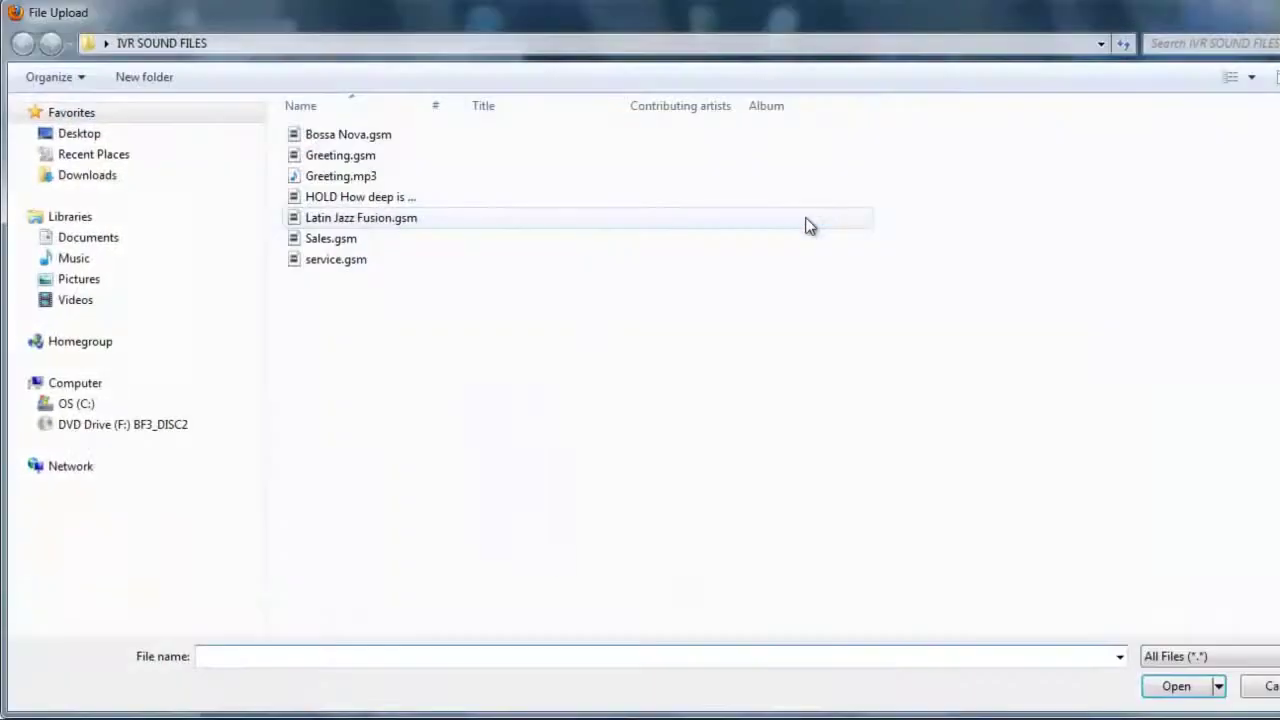
double_click(347, 158)
click(753, 247)
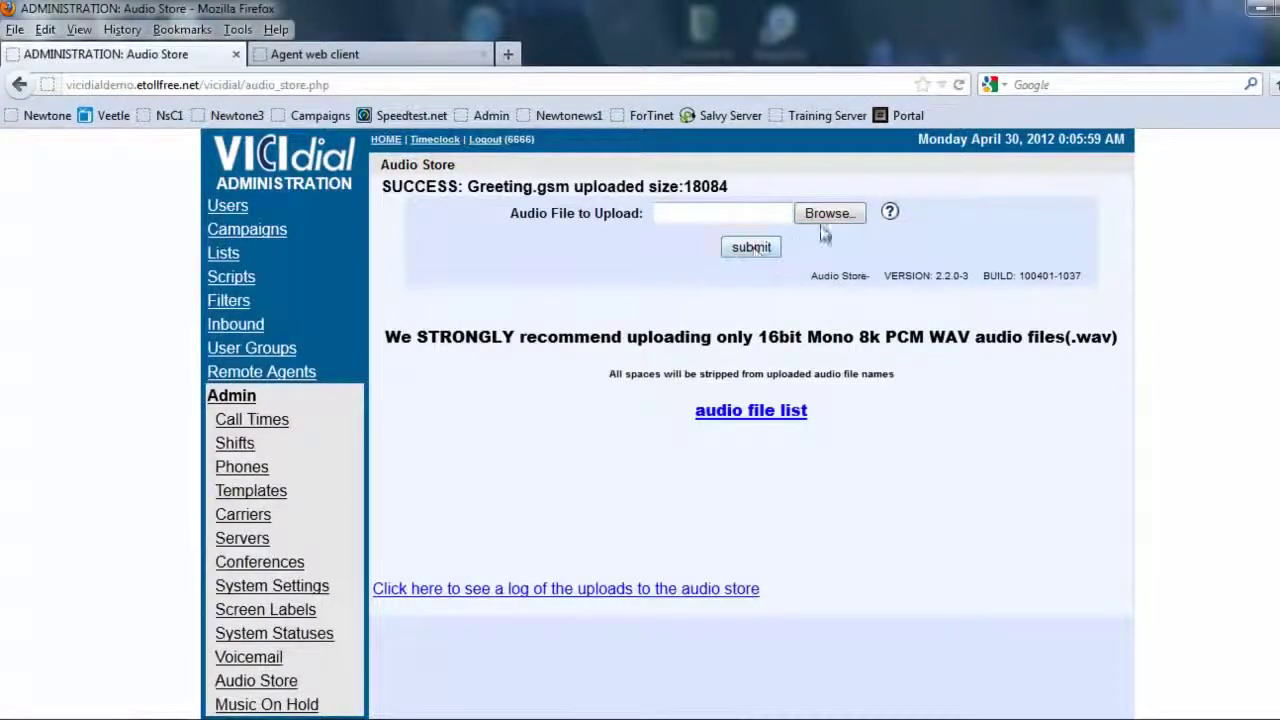
Upload the Sales.gsm and service.gsm sound files to the Audio Store
click(820, 220)
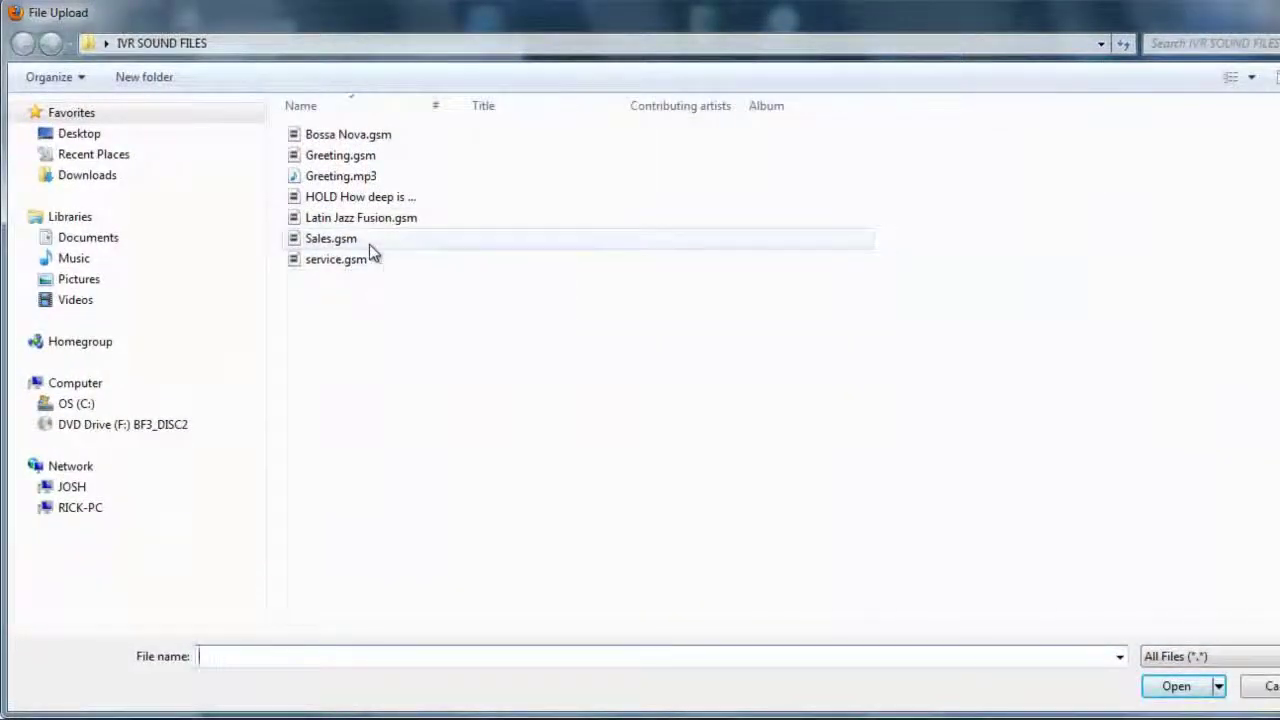
double_click(369, 244)
click(762, 248)
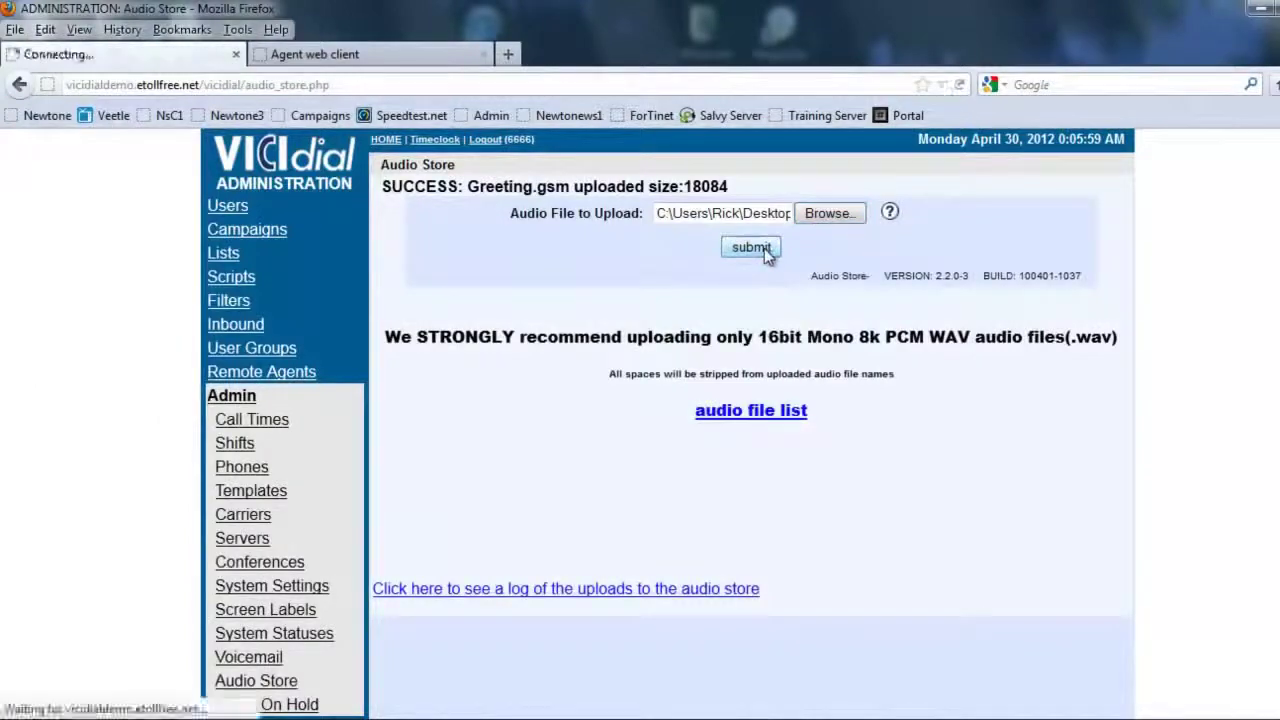
click(826, 216)
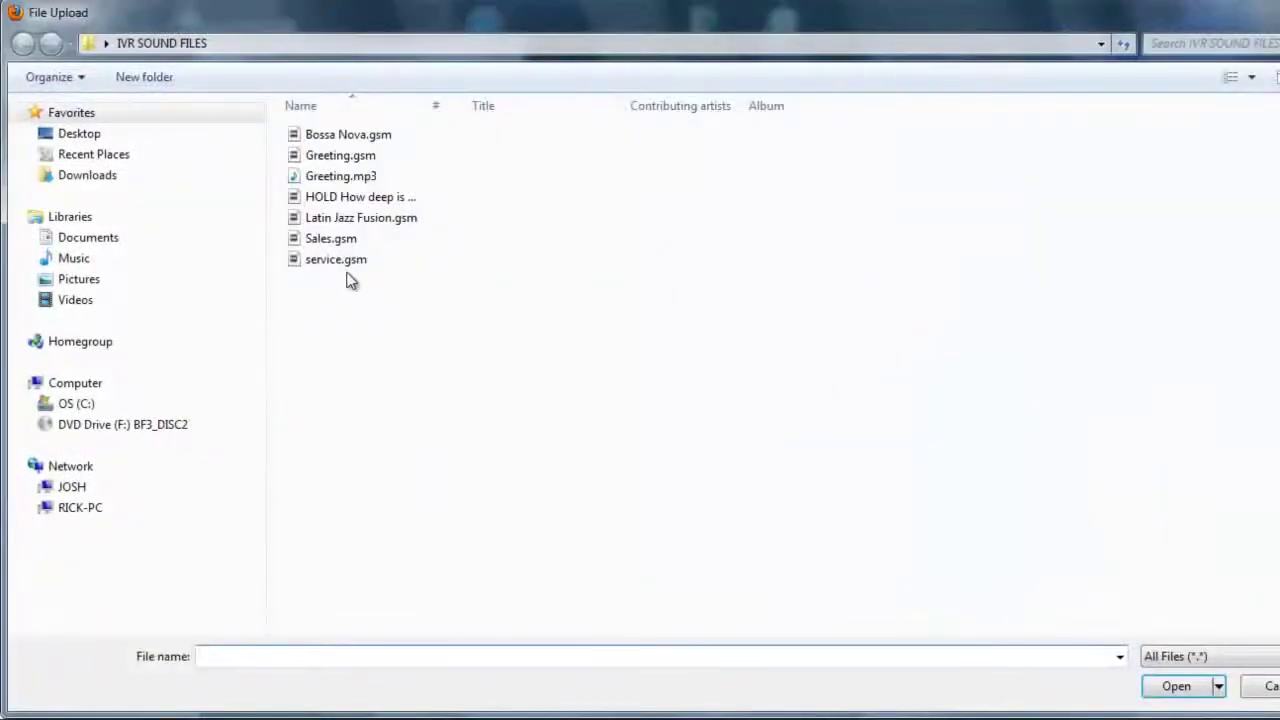
double_click(336, 262)
click(749, 247)
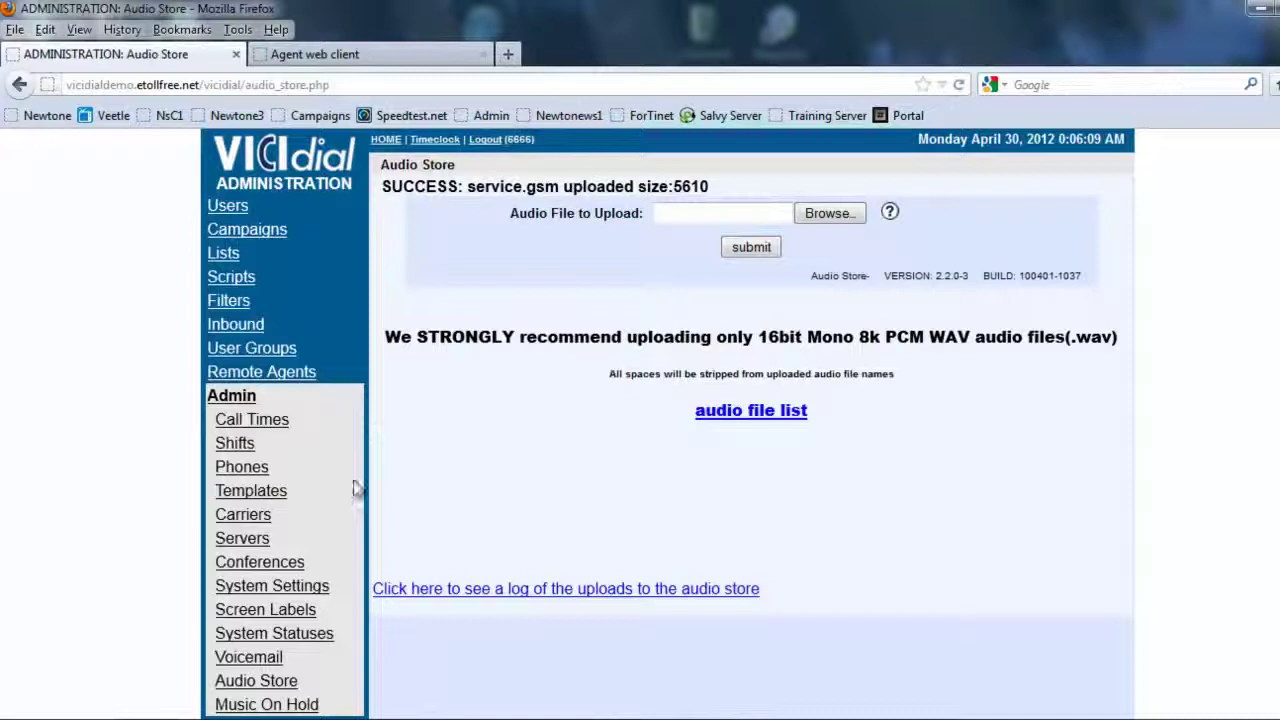
Start a new inbound call menu and set its Menu ID to TEST_CALLMENU
scroll(450, 465, down, 1)
scroll(525, 442, up, 1)
scroll(531, 442, down, 1)
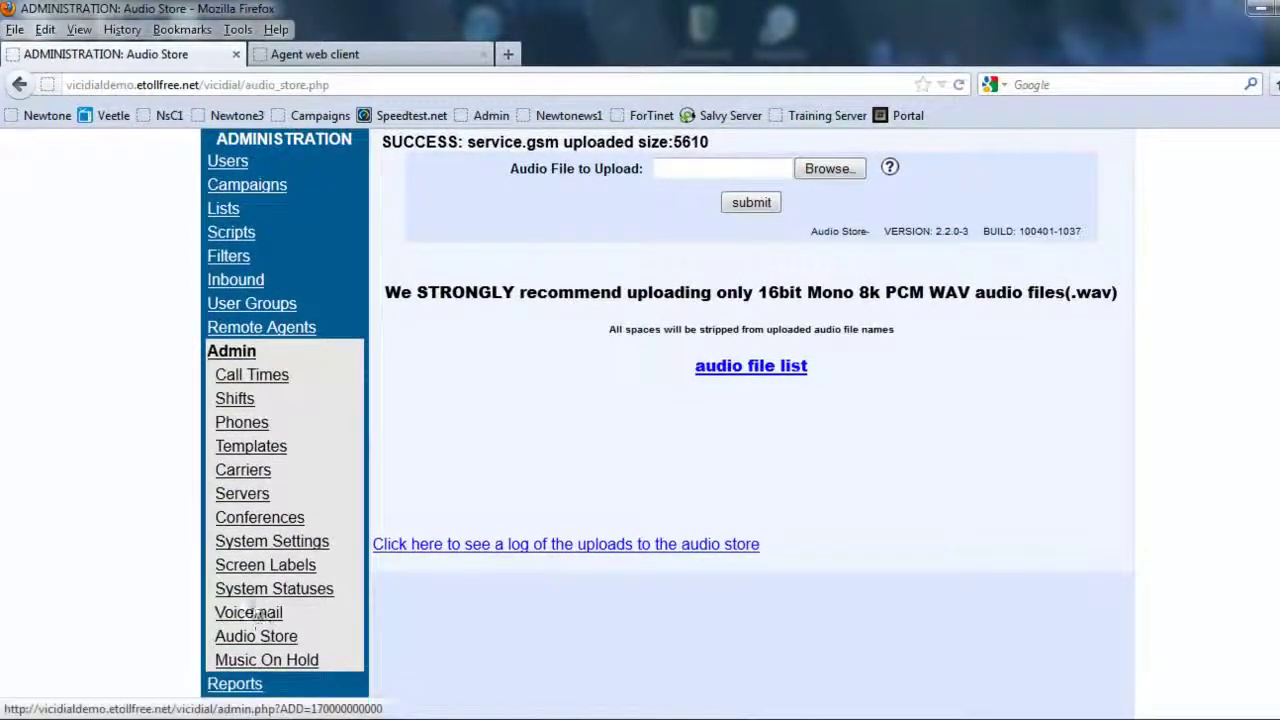
scroll(272, 488, up, 1)
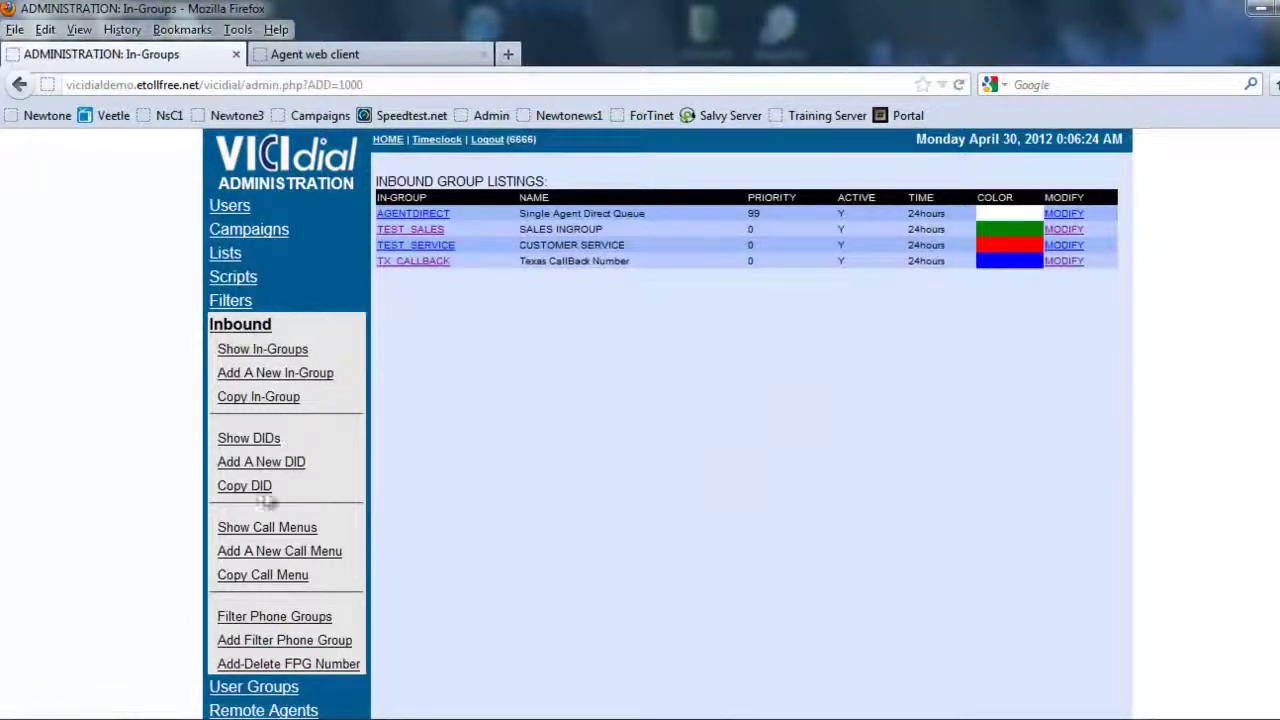
click(256, 555)
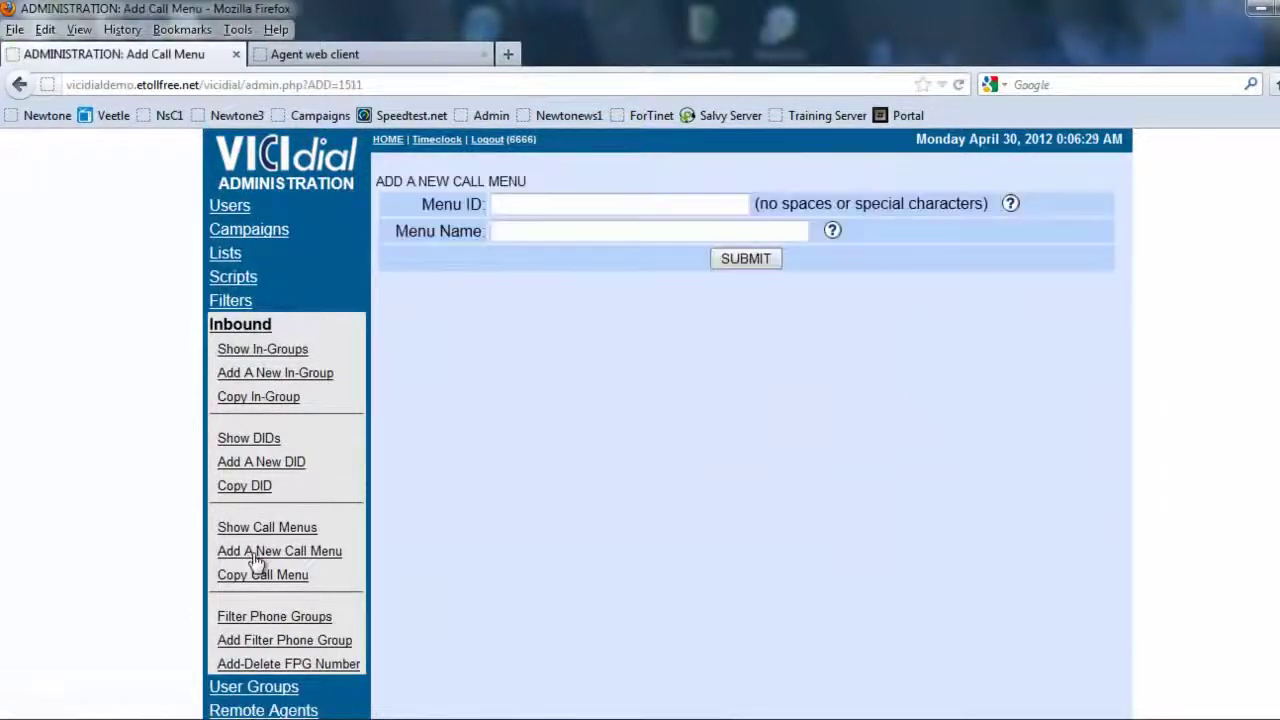
click(562, 212)
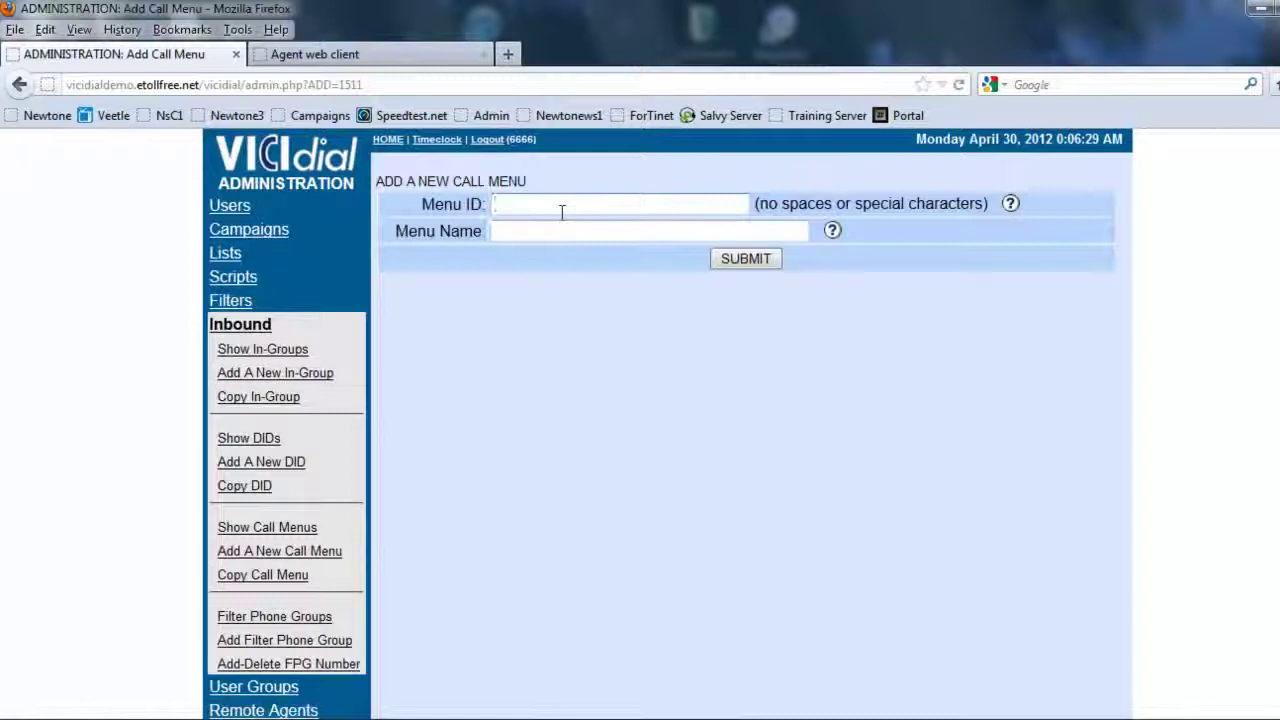
text(TEST CALL MENU)
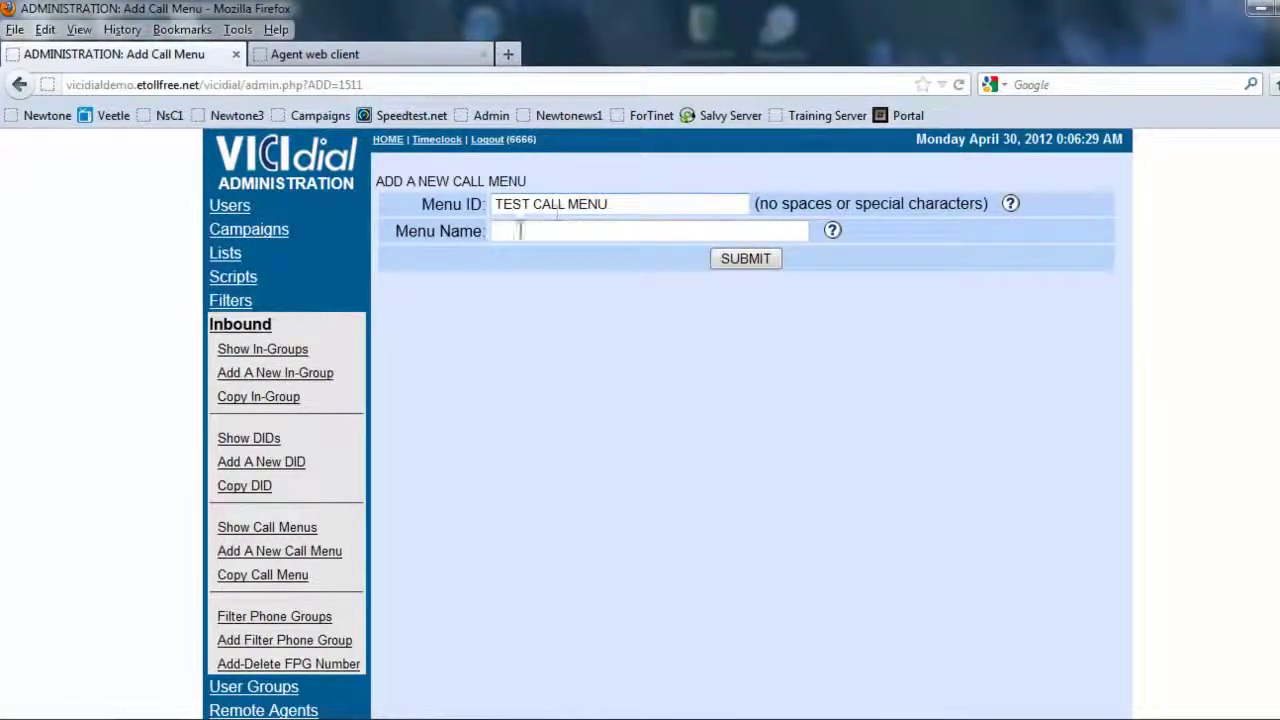
drag(612, 204, 360, 197)
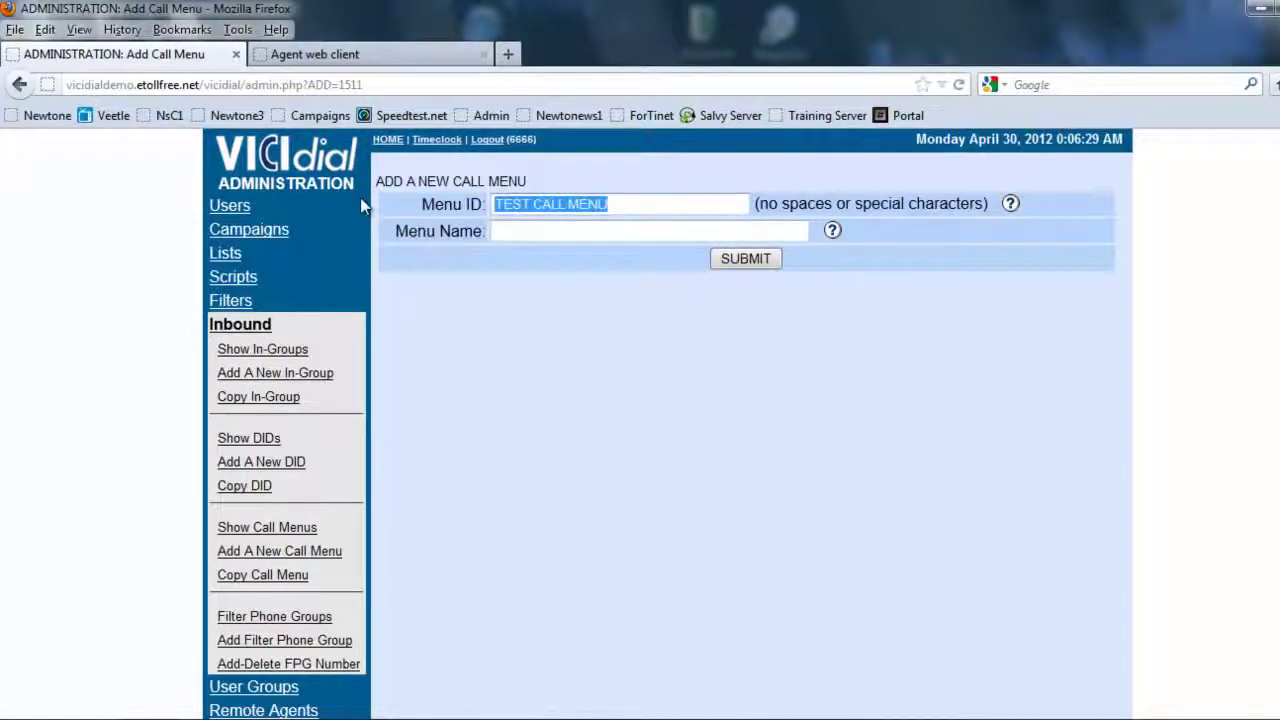
text(TEST_)
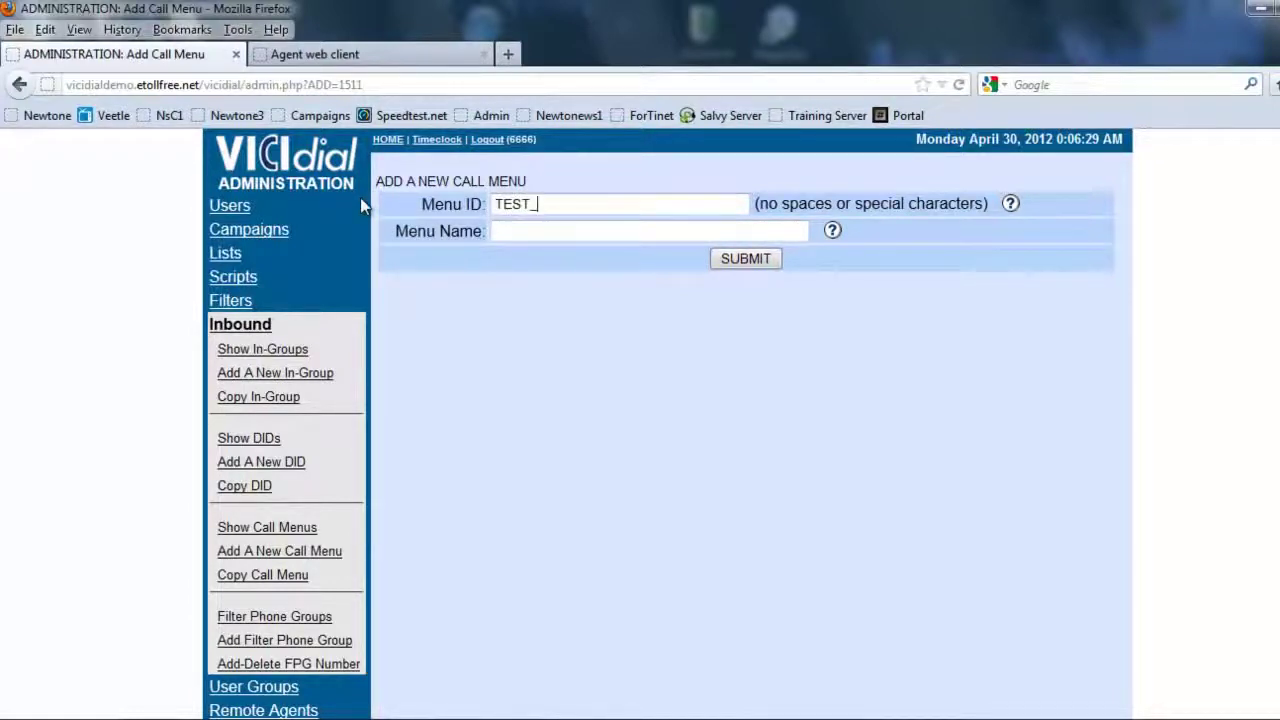
text(CALLMENU)
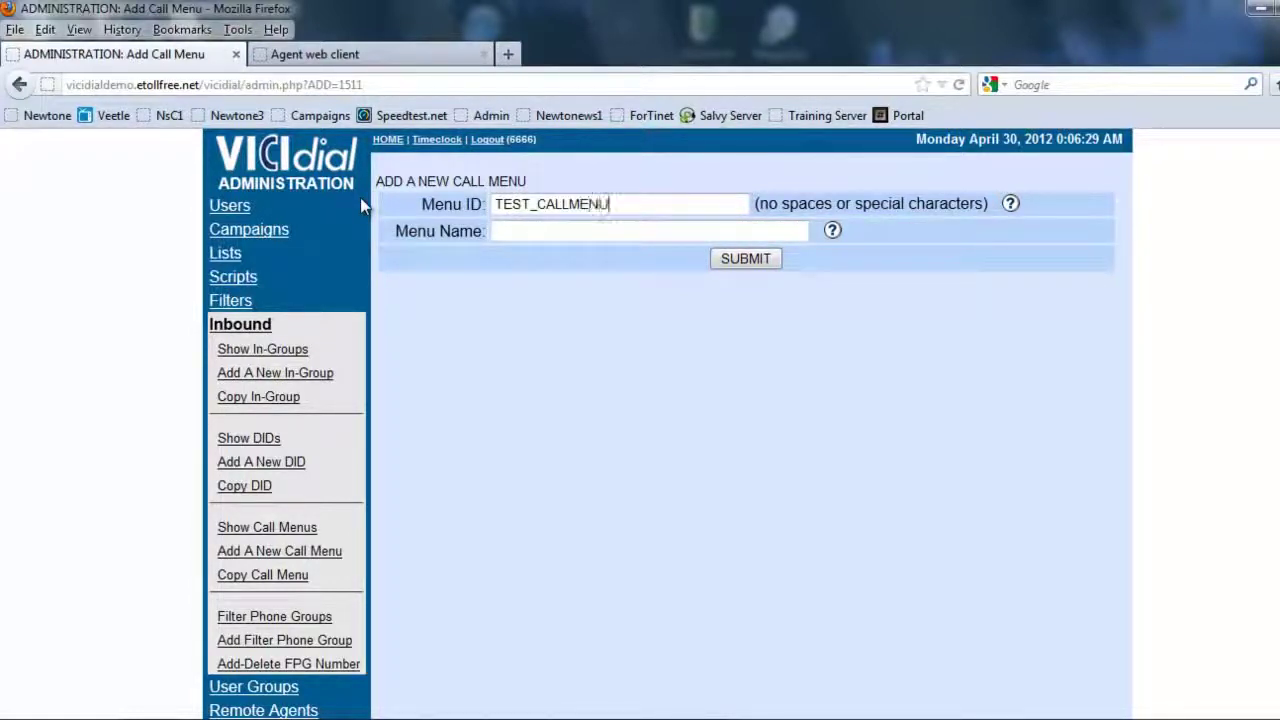
Set the Menu Name to TEST CALL MENU and create the call menu
key(Tab)
key(Tab)
text(R)
key(BackSpace)
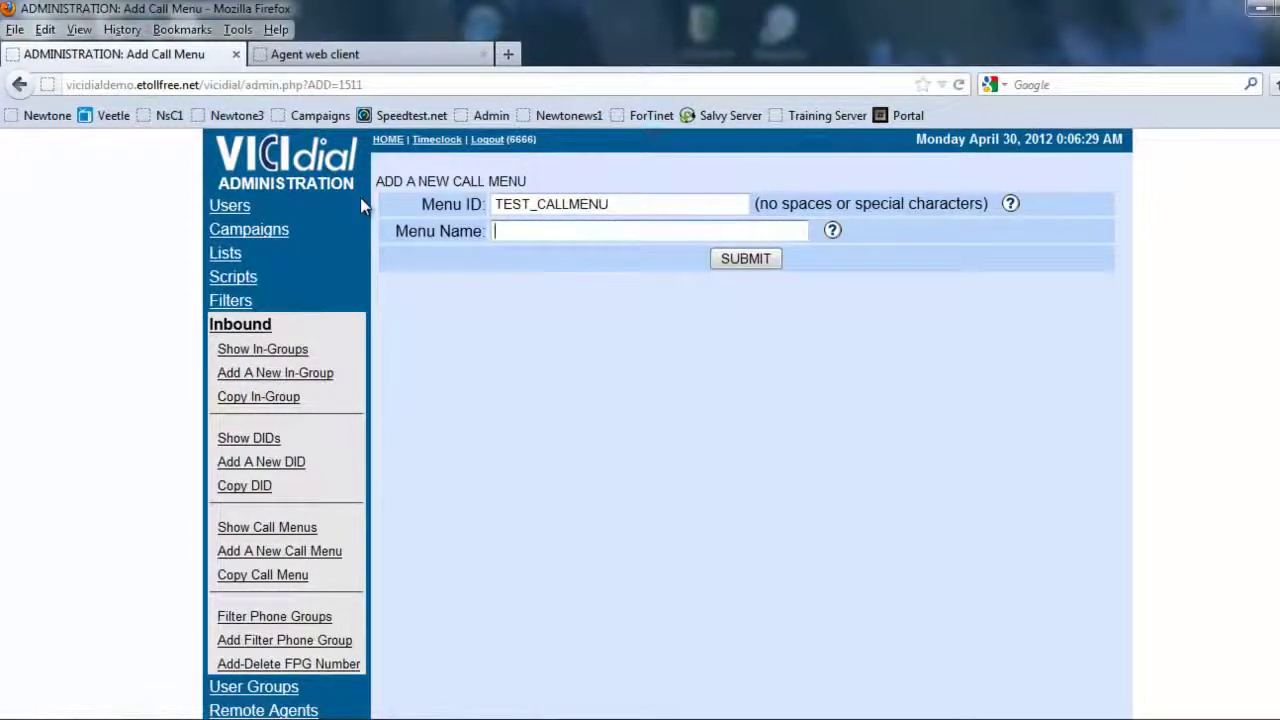
text(TEST CALL MENU)
click(718, 260)
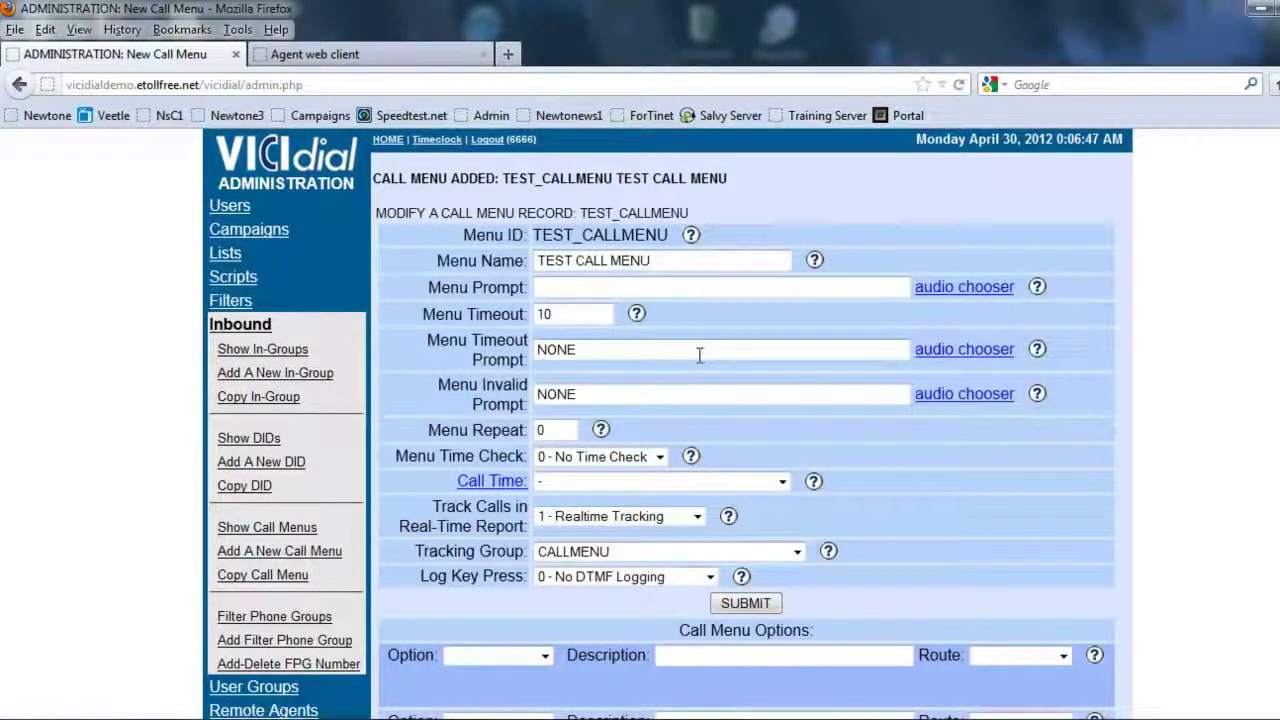
Choose the uploaded Greeting.gsm audio file as the Menu Prompt of TEST_CALLMENU
drag(461, 237, 530, 236)
drag(428, 288, 525, 286)
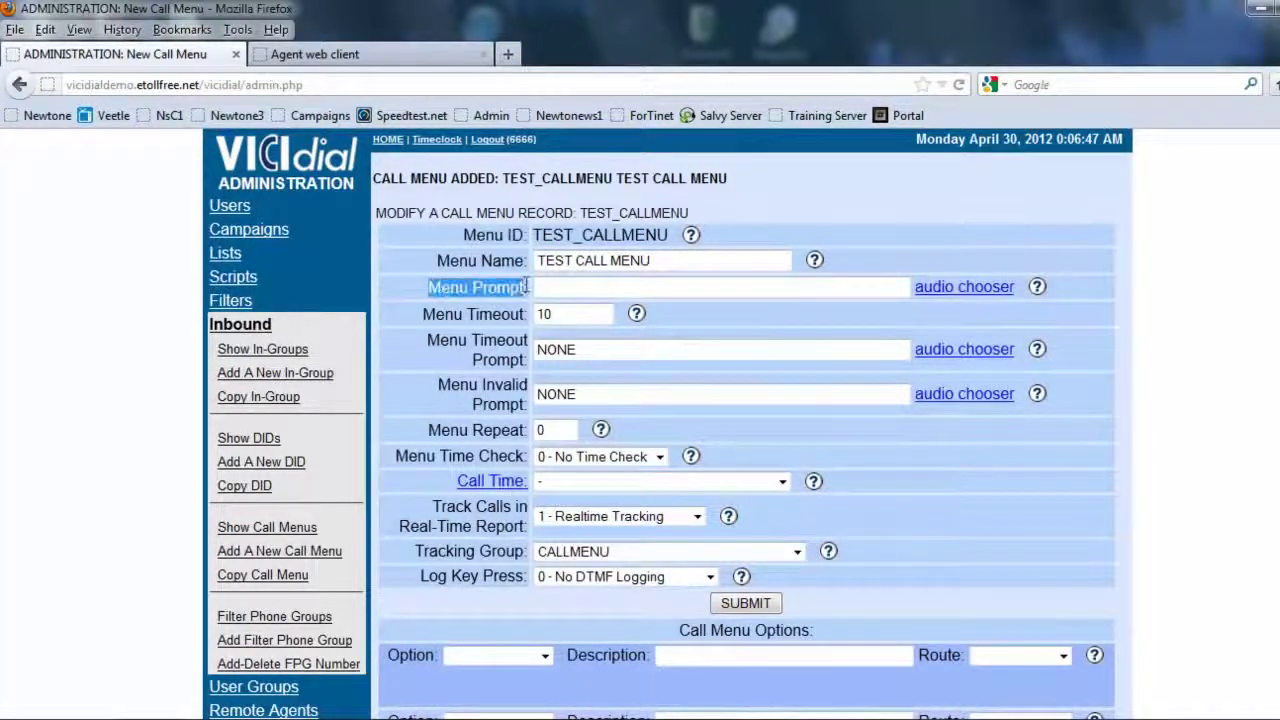
click(563, 291)
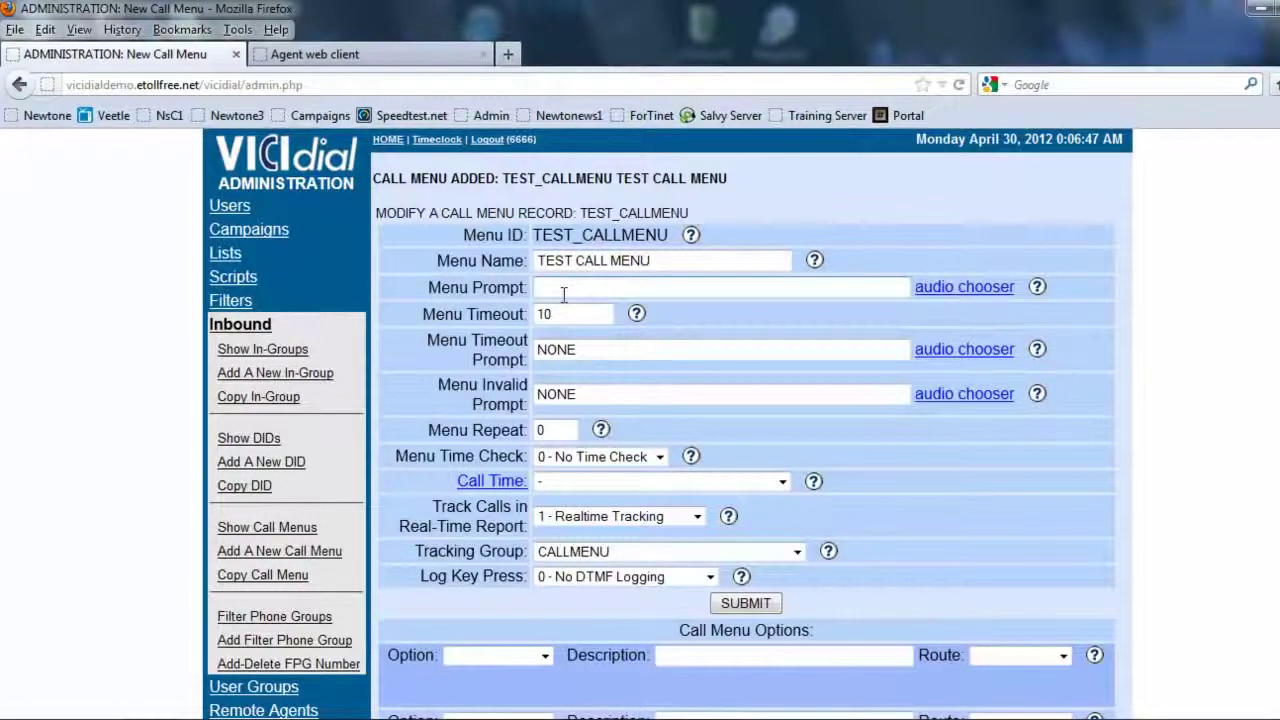
click(957, 290)
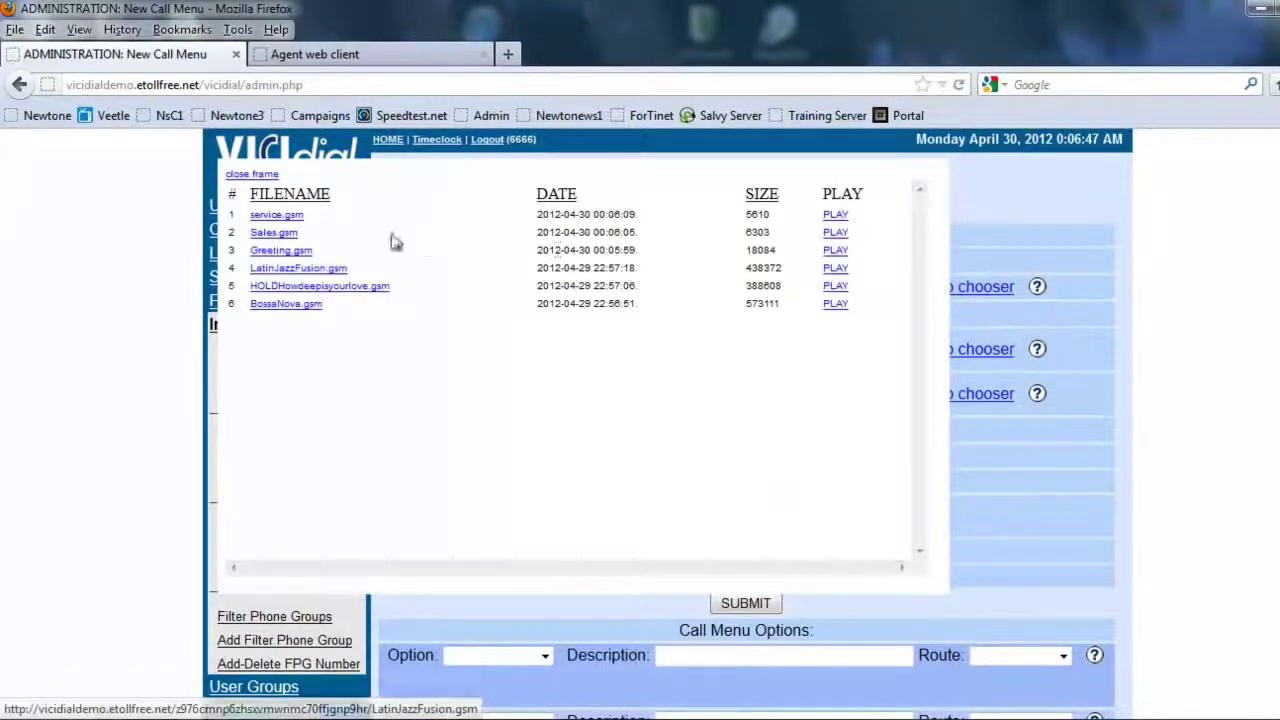
click(280, 252)
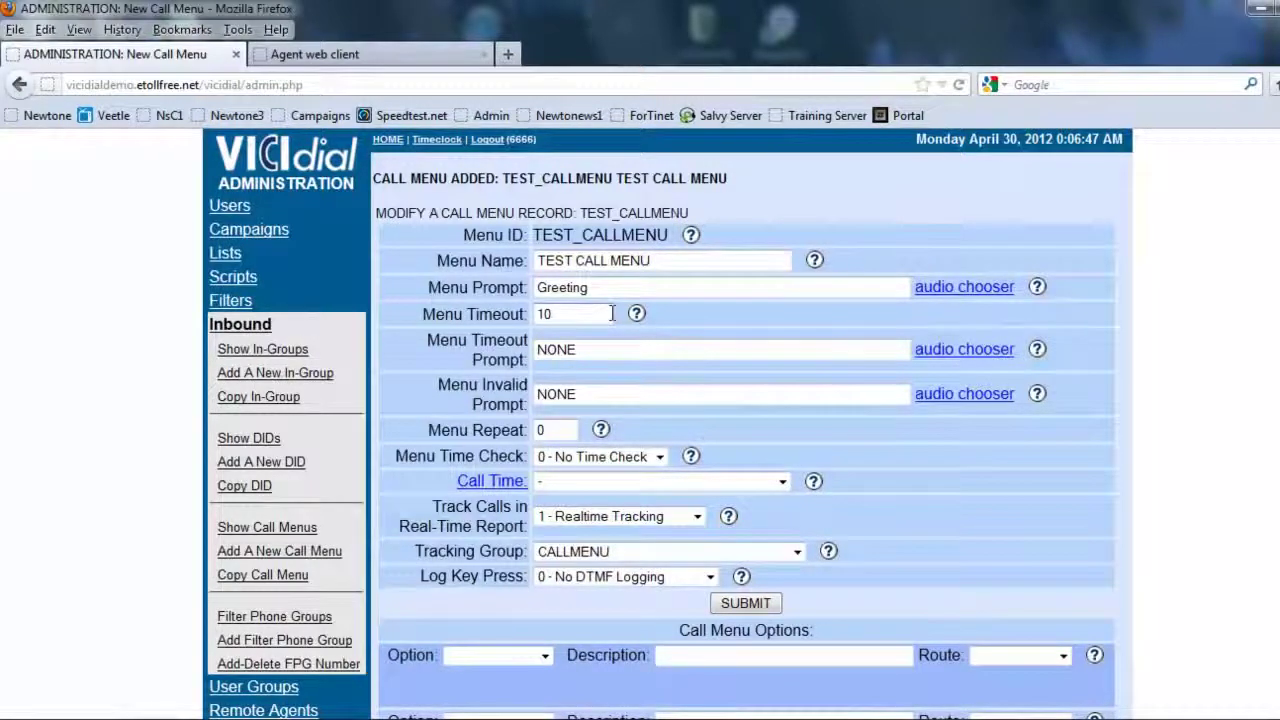
Set the call menu's Menu Repeat to 1 and its Call Time to 24hours - default 24 hours calling
scroll(610, 312, down, 2)
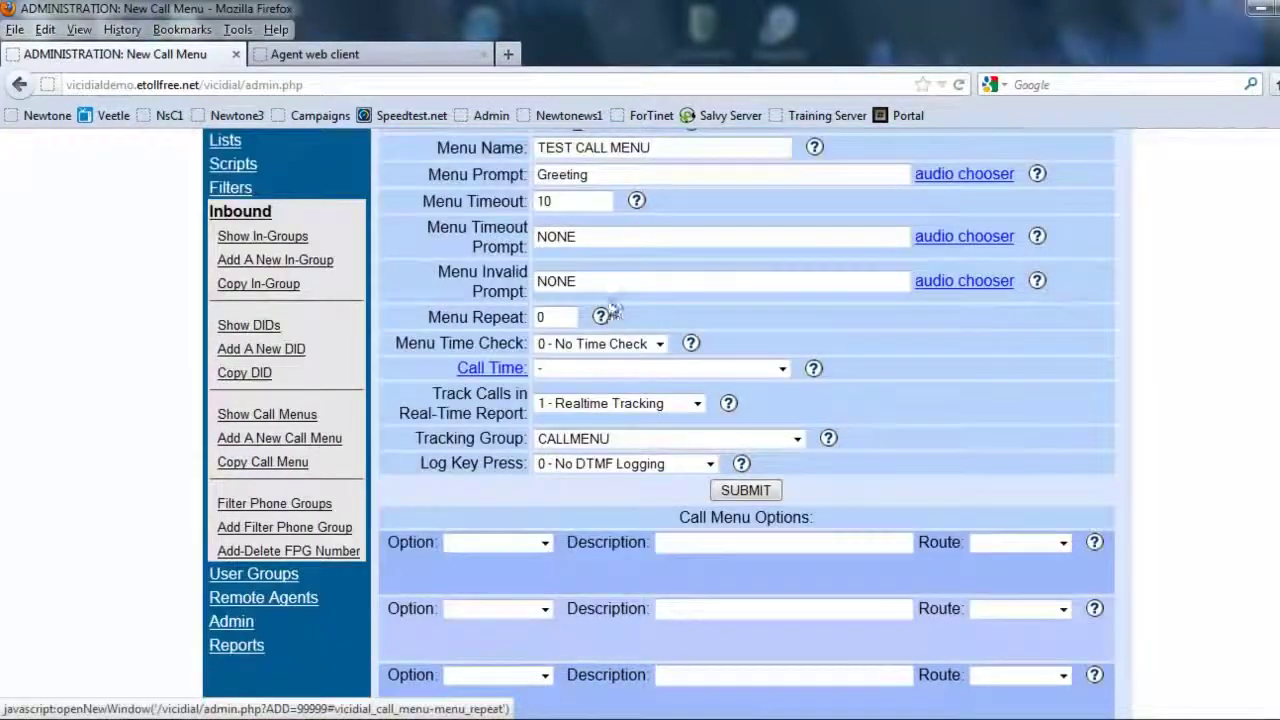
scroll(610, 310, up, 2)
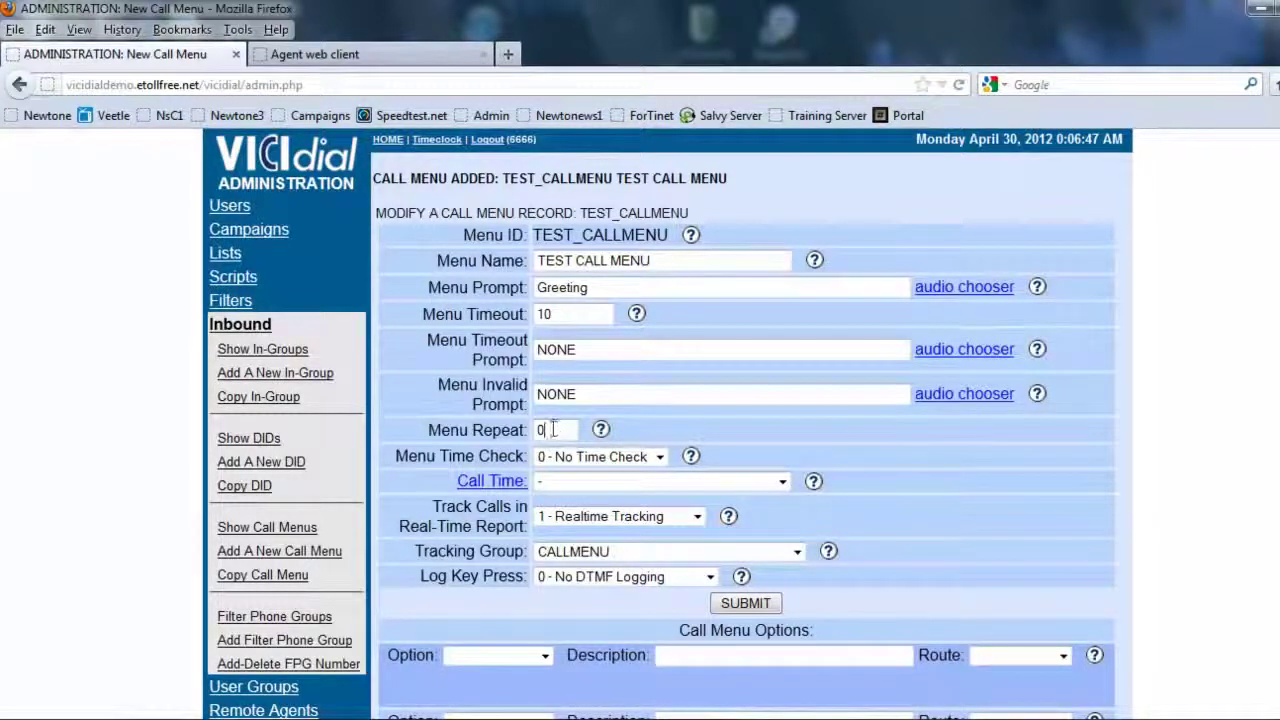
drag(552, 430, 521, 430)
text(1)
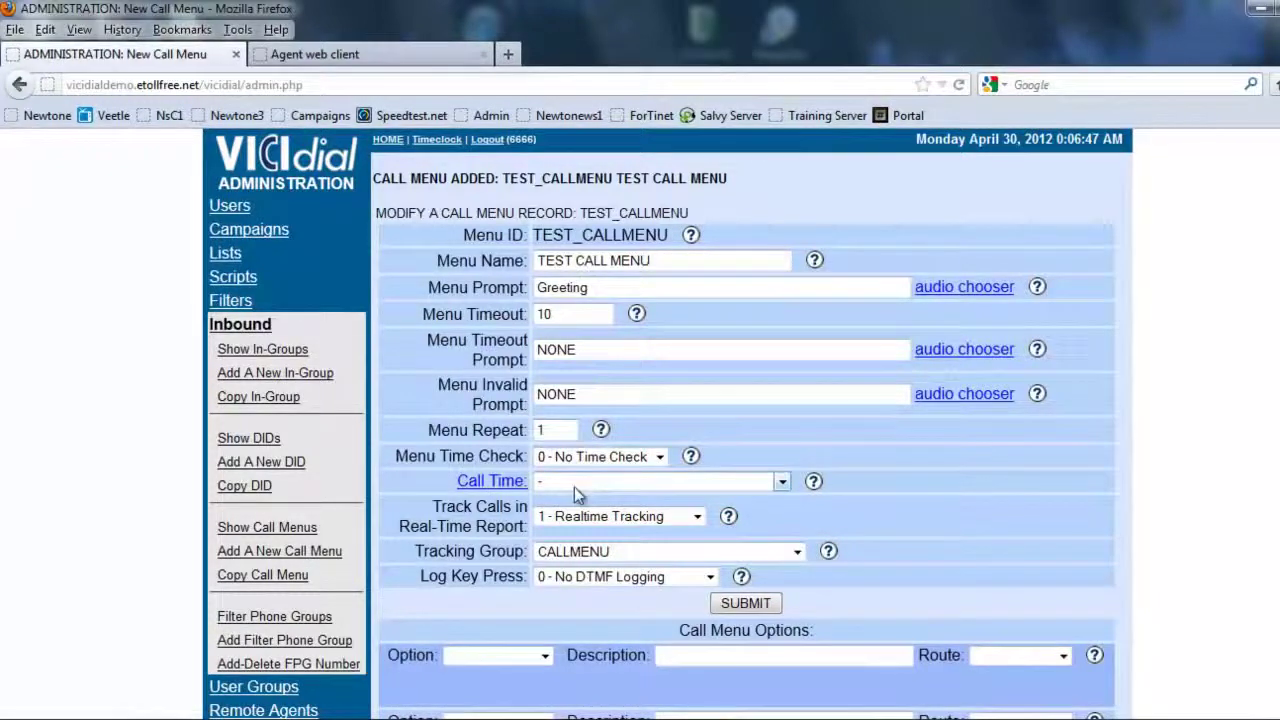
click(574, 487)
click(576, 530)
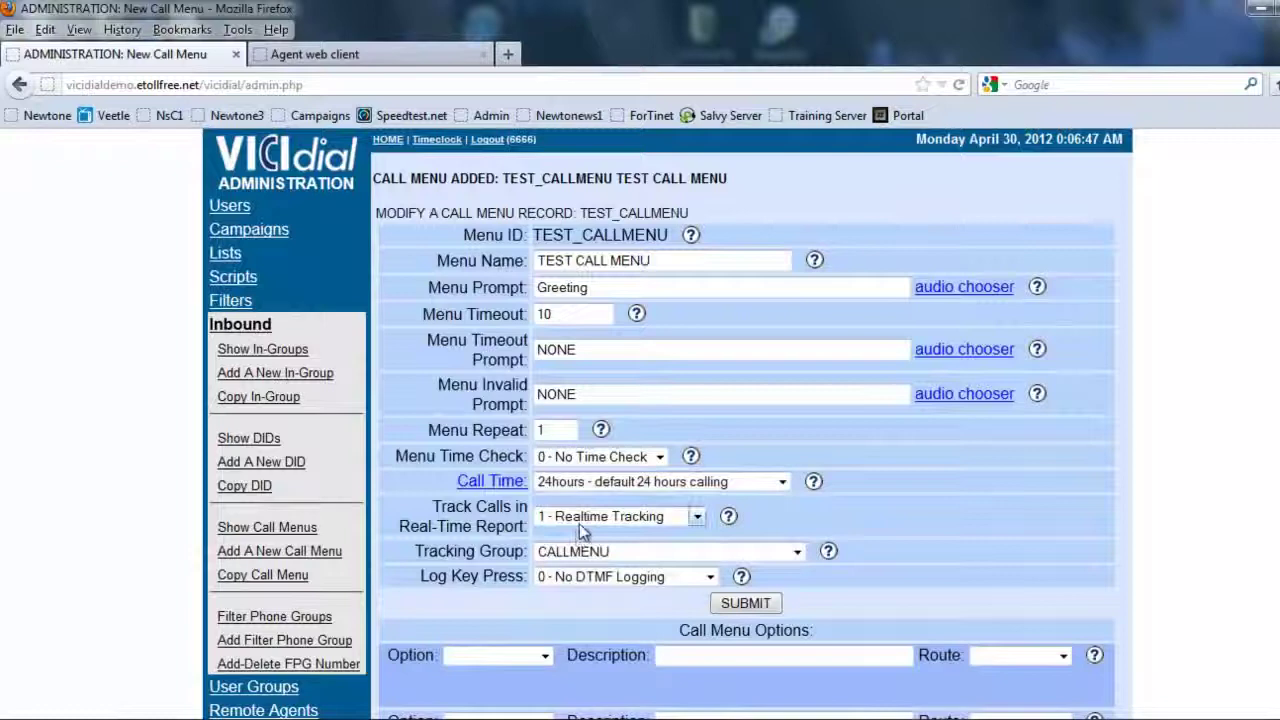
Choose 1 - Realtime Tracking for Track Calls in Real-Time Report in the call menu
scroll(934, 516, down, 4)
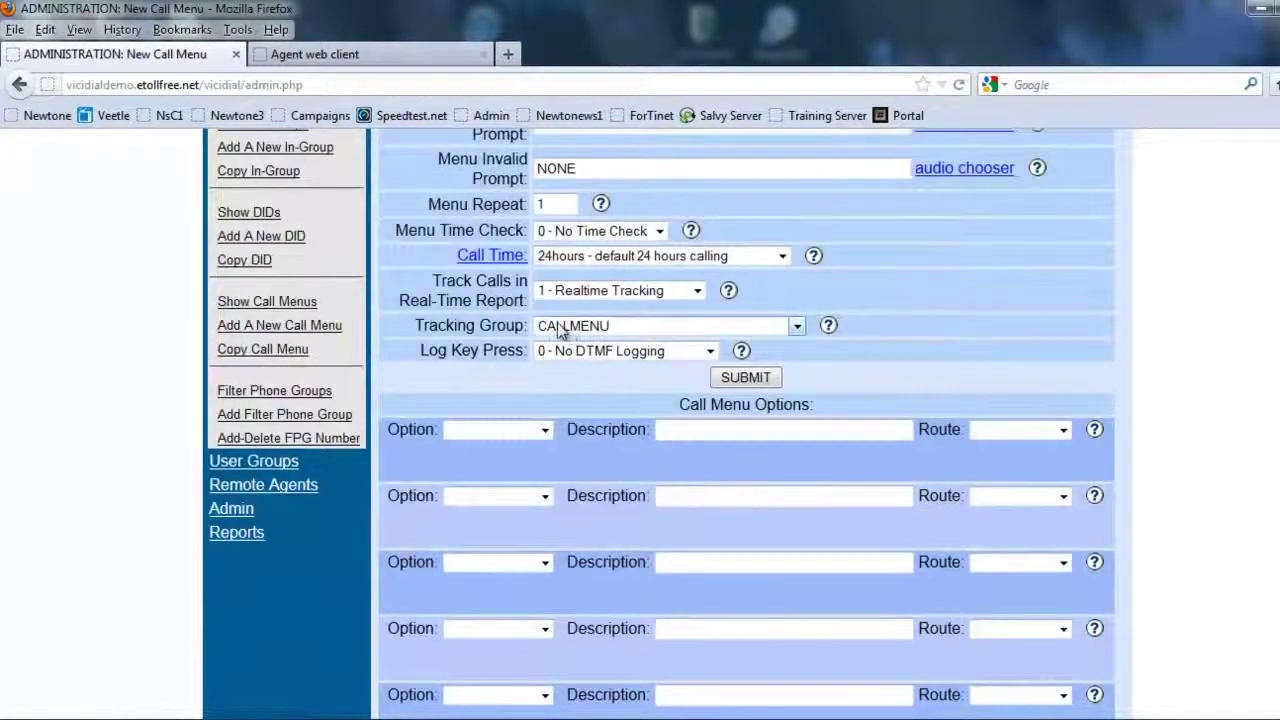
scroll(560, 333, up, 2)
click(550, 405)
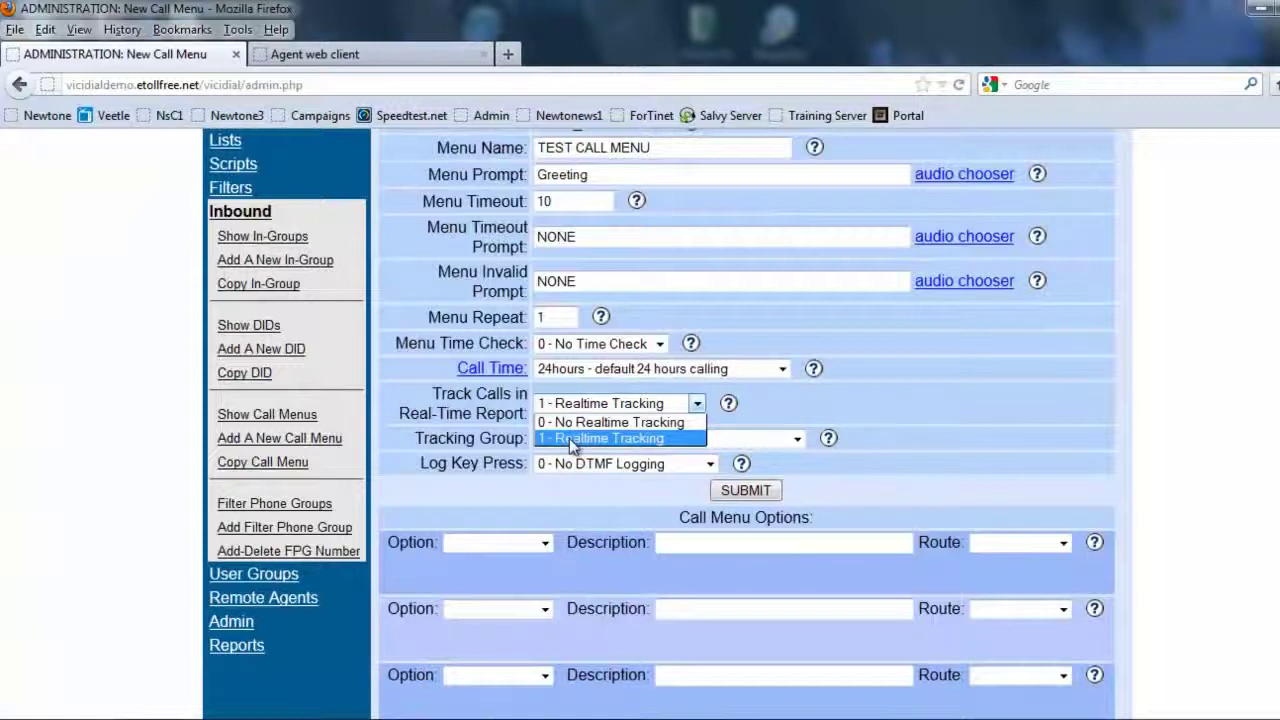
click(569, 438)
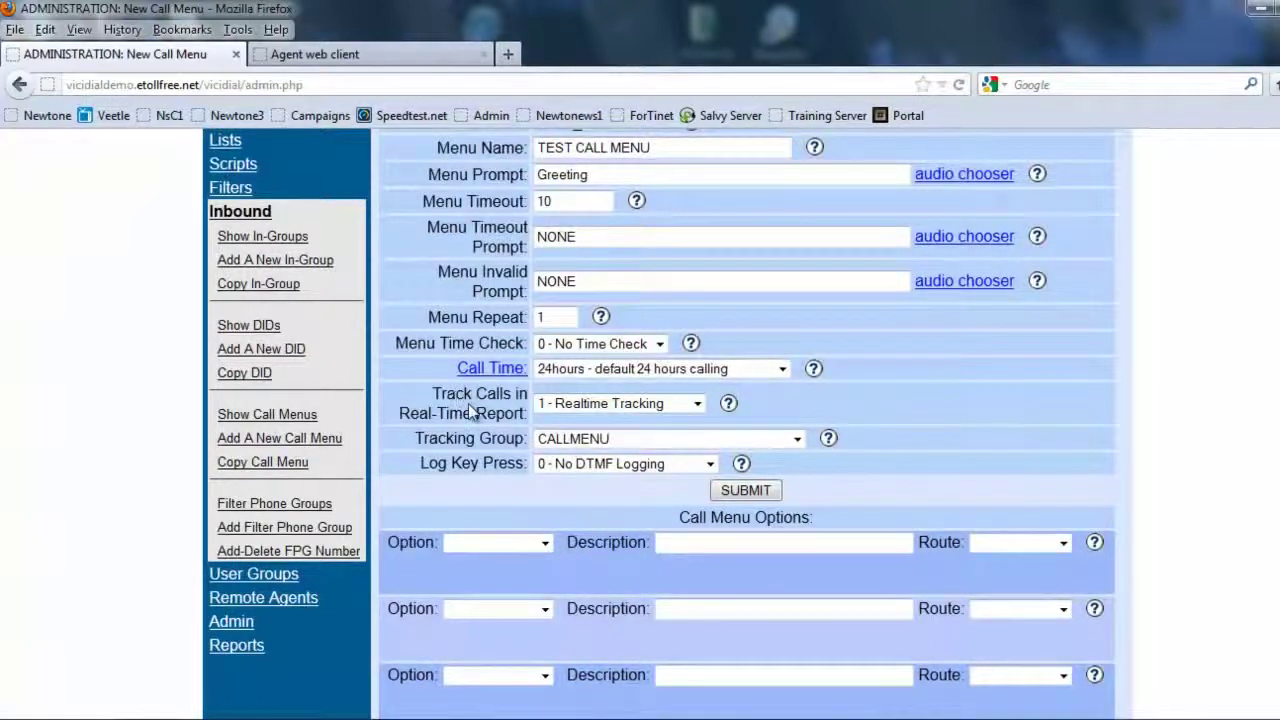
Choose CALLMENU as the Tracking Group of the call menu
click(628, 441)
click(575, 519)
scroll(560, 430, down, 2)
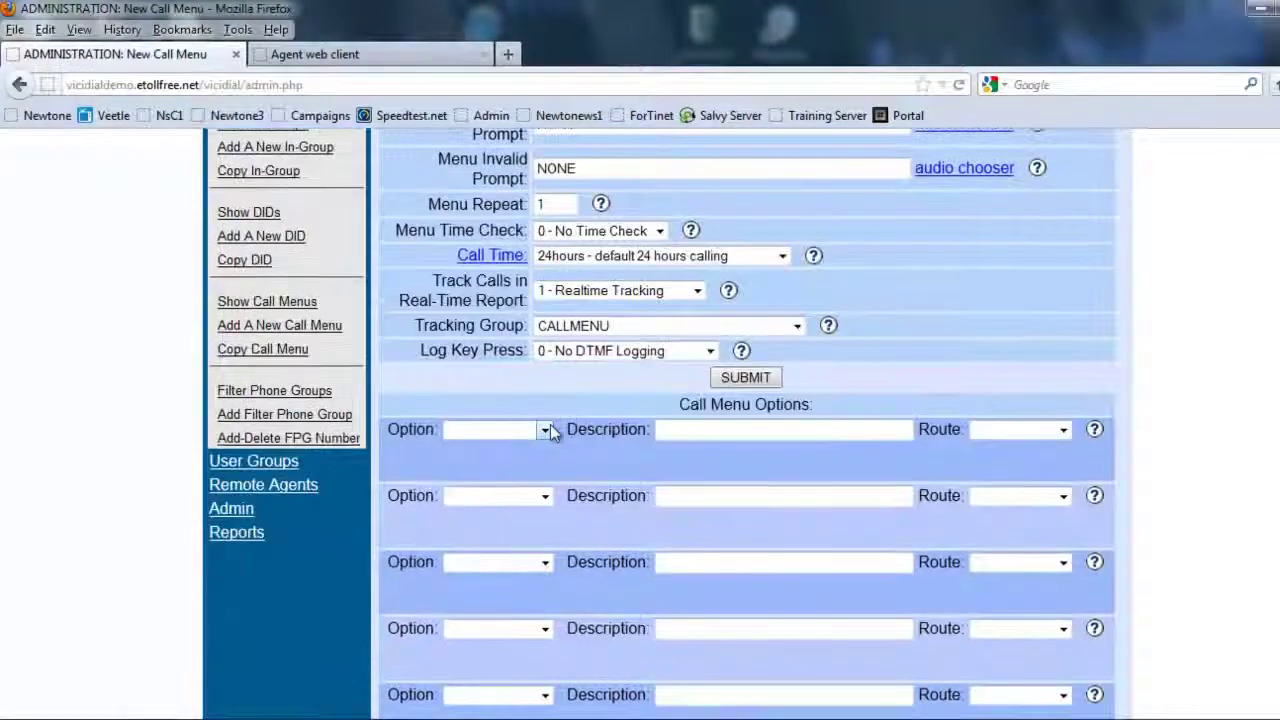
scroll(566, 421, up, 4)
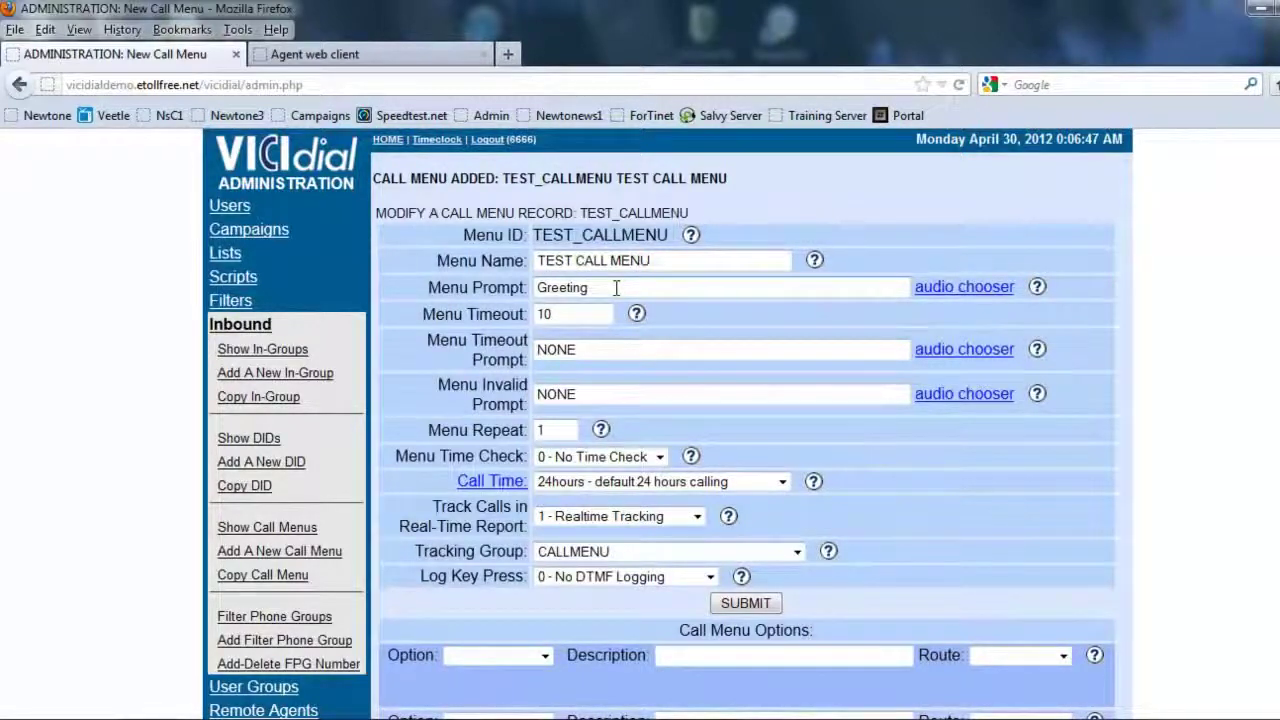
Add call menu option 1 with the description SALES QUEUE, routed to INGROUP with the in-group TEST_SALES - SALES INGROUP
scroll(616, 288, down, 6)
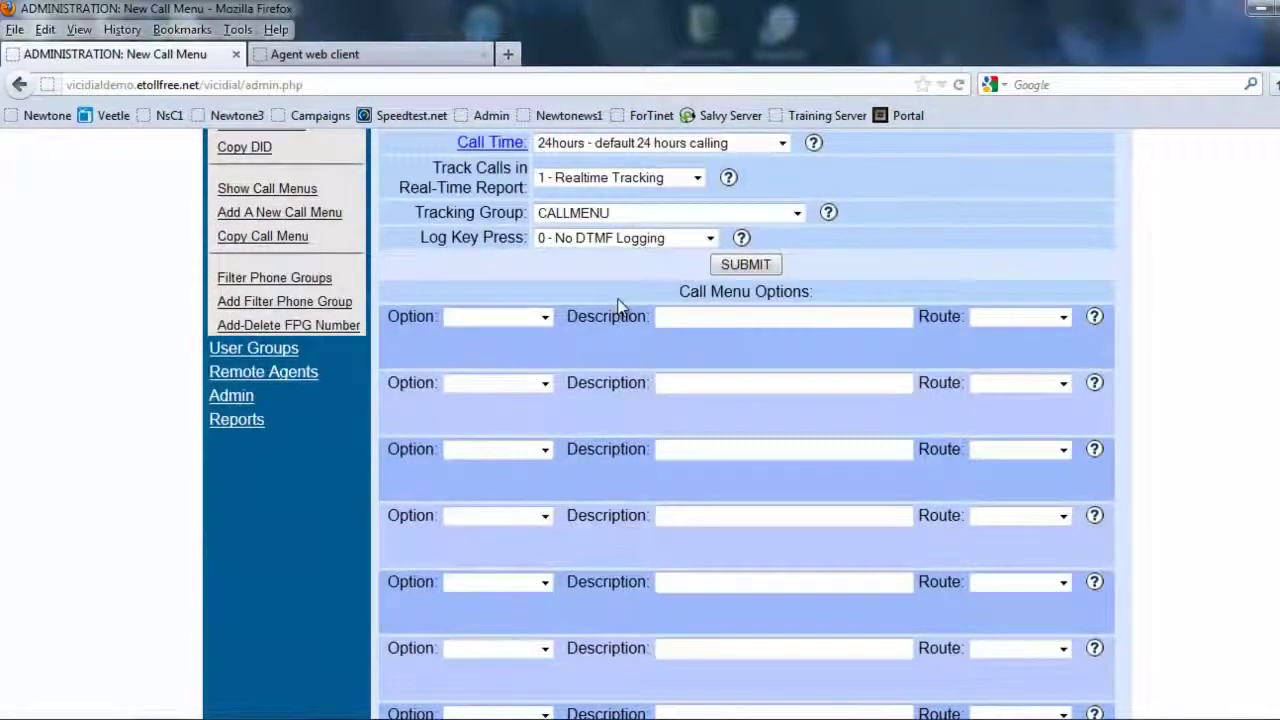
click(546, 318)
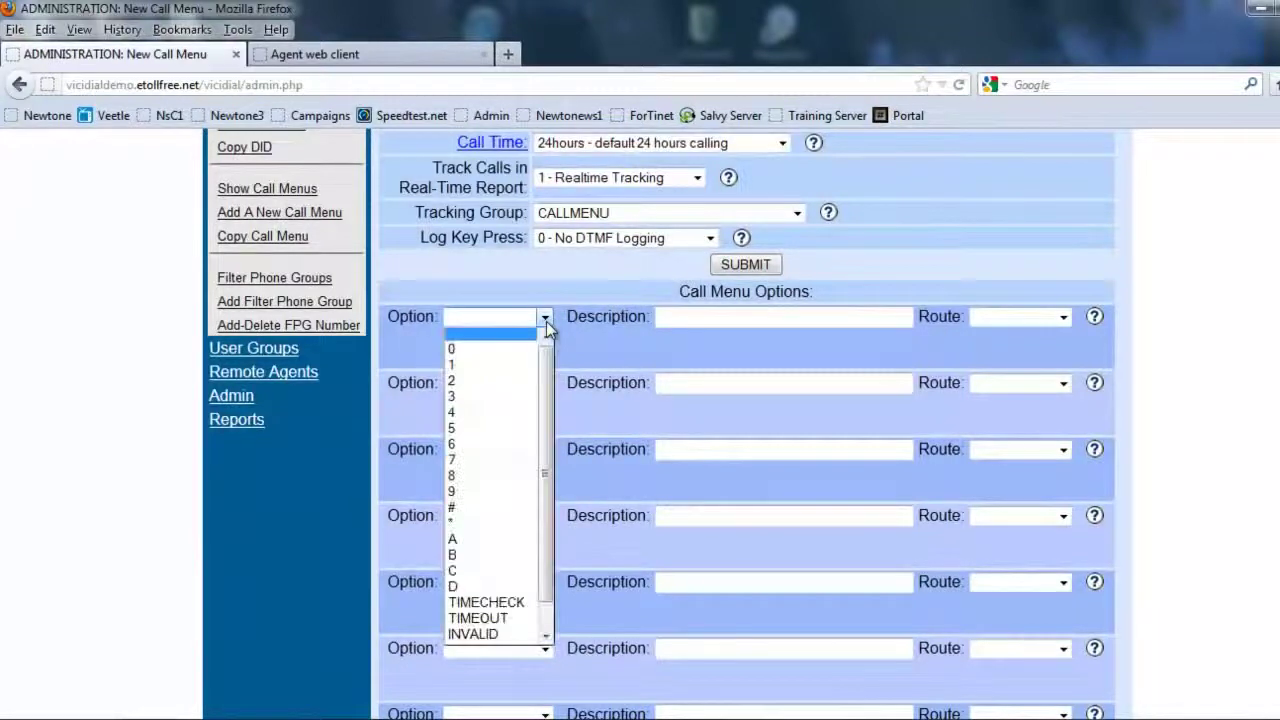
click(516, 365)
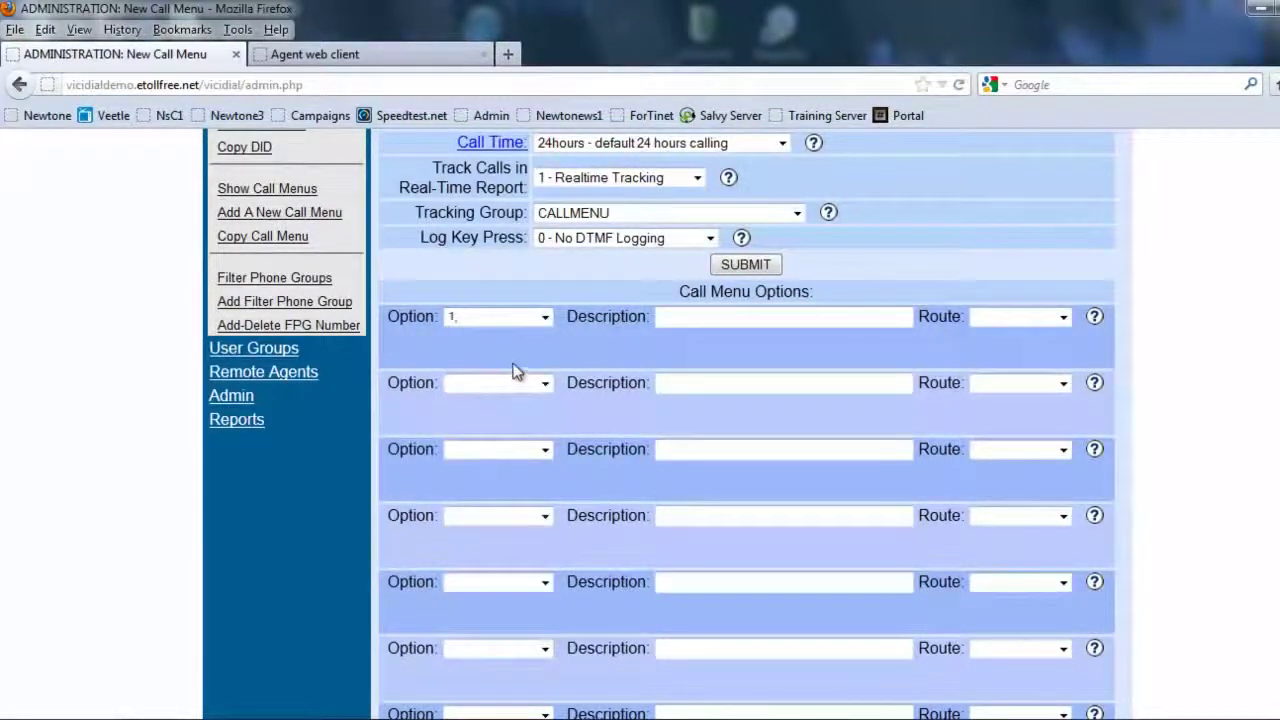
click(1063, 318)
click(1004, 352)
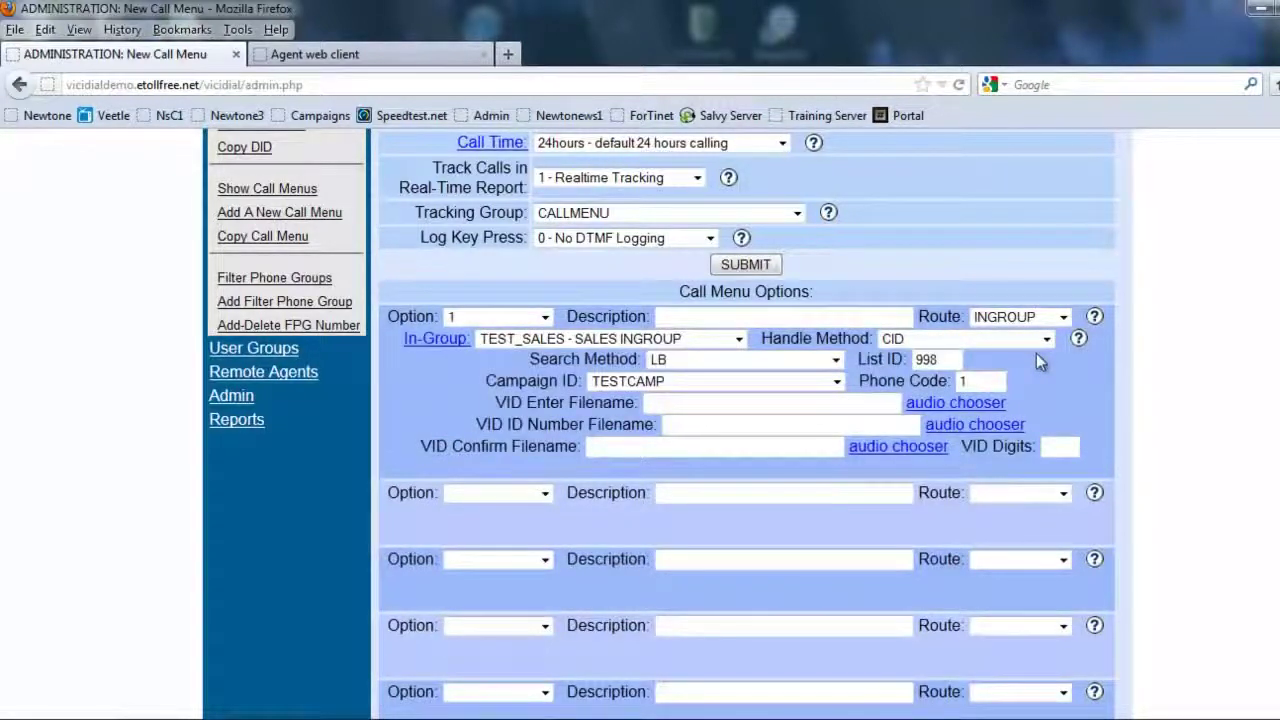
click(709, 319)
text(SALES QUEUE)
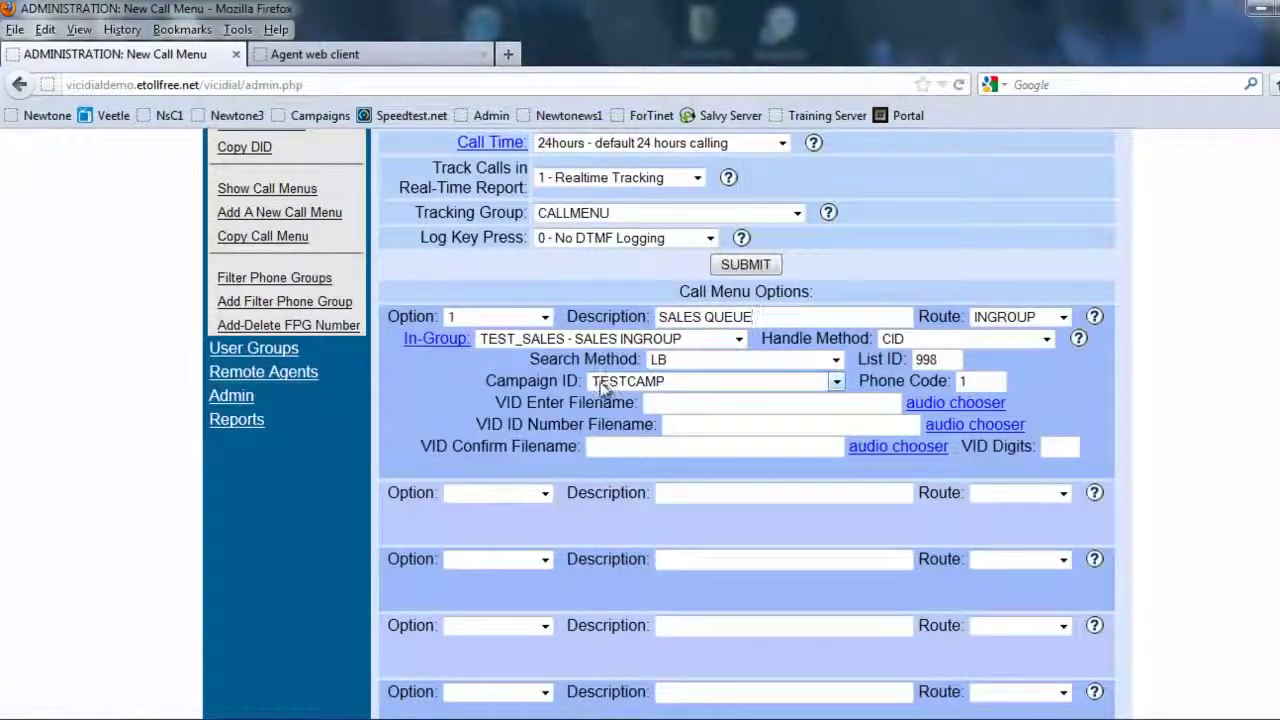
click(738, 339)
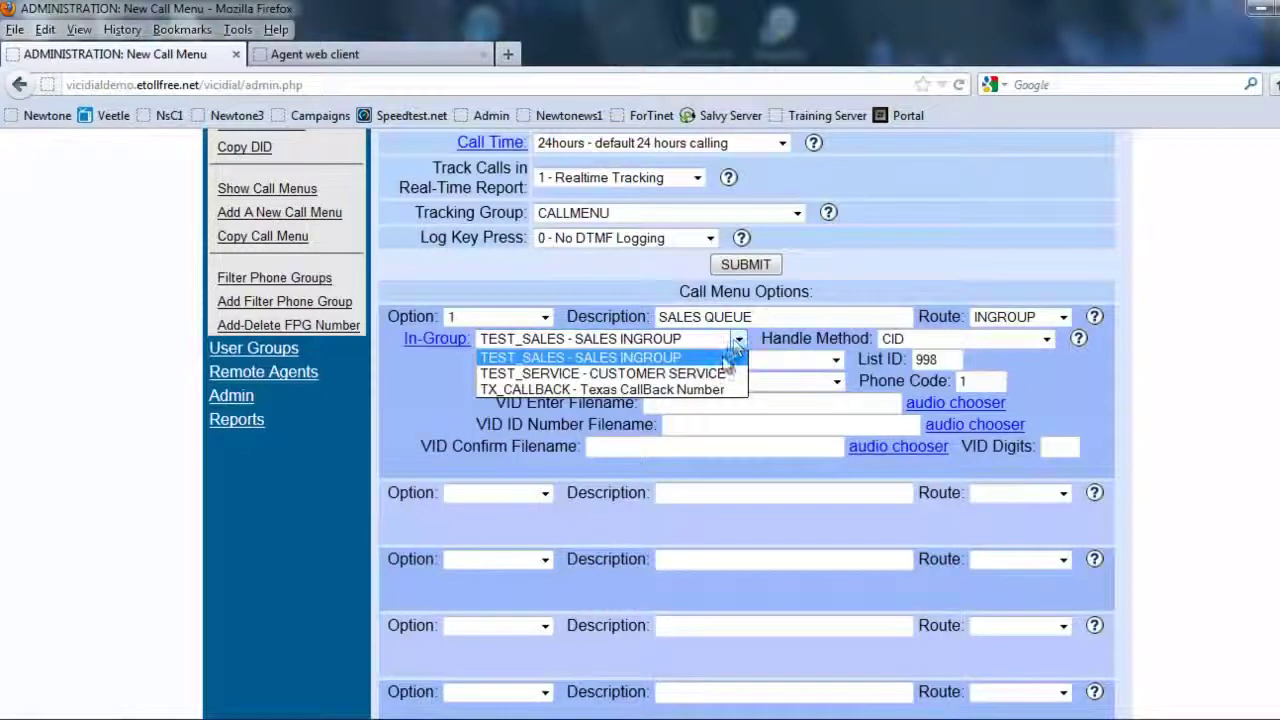
click(708, 358)
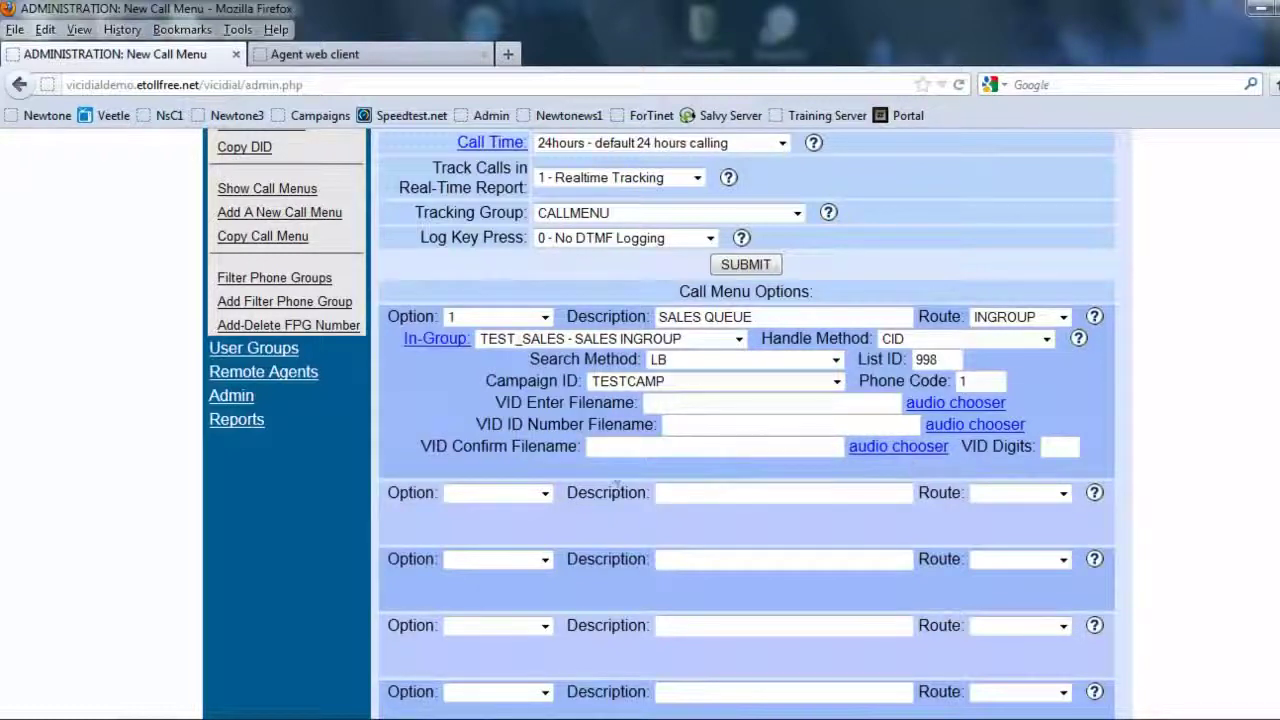
Add call menu option 2 with the description SERVICE QUEUE, routed to INGROUP with the in-group TEST_SERVICE - CUSTOMER SERVICE
click(549, 500)
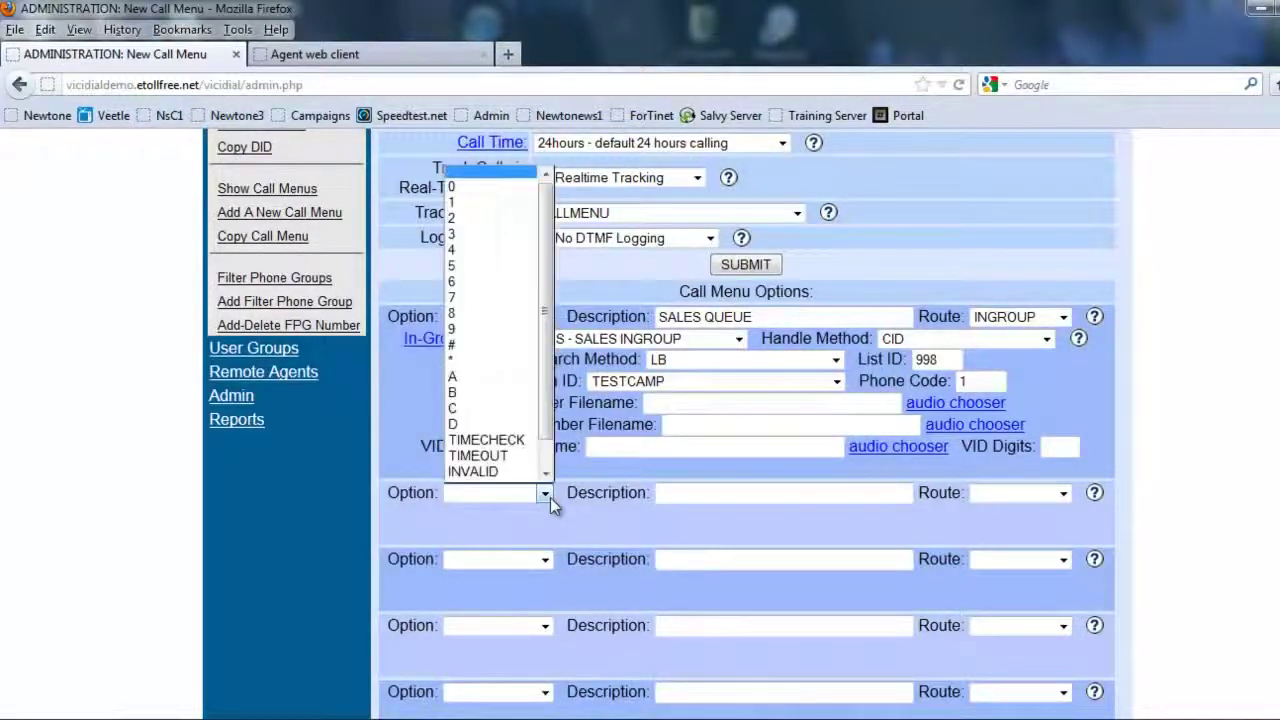
click(478, 205)
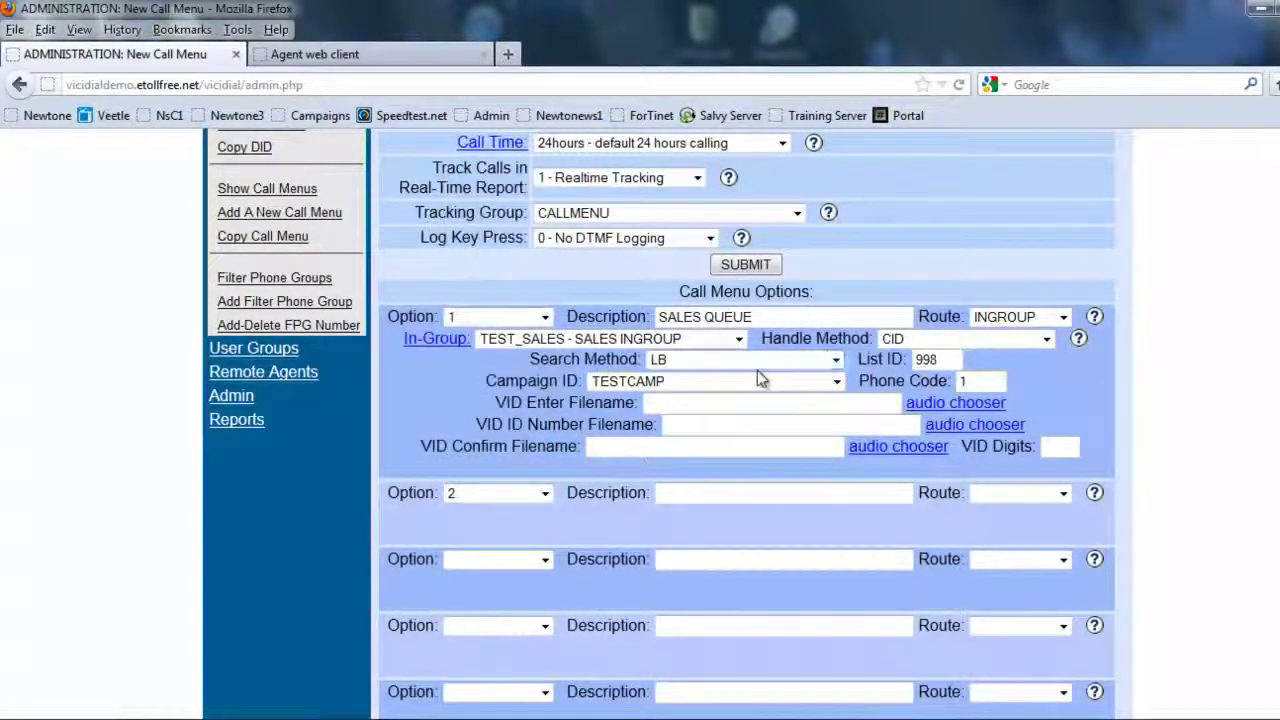
click(816, 492)
text(SERVIC)
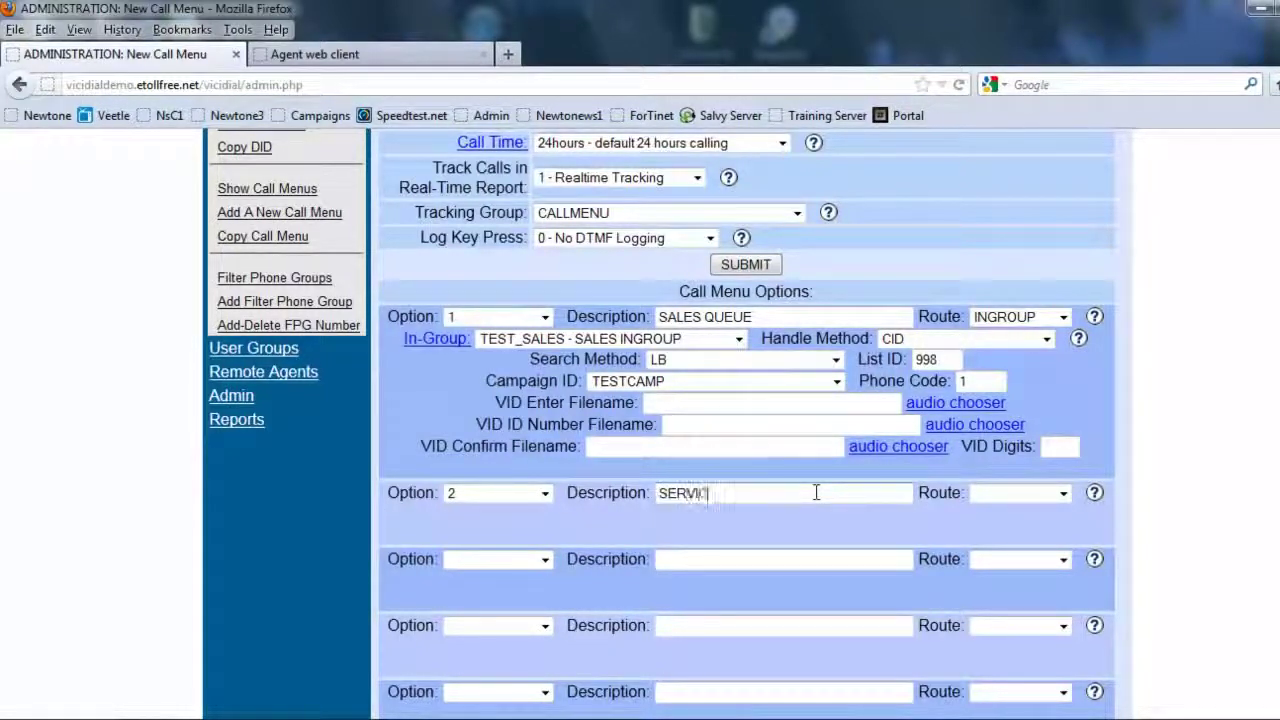
text(E QUEUE)
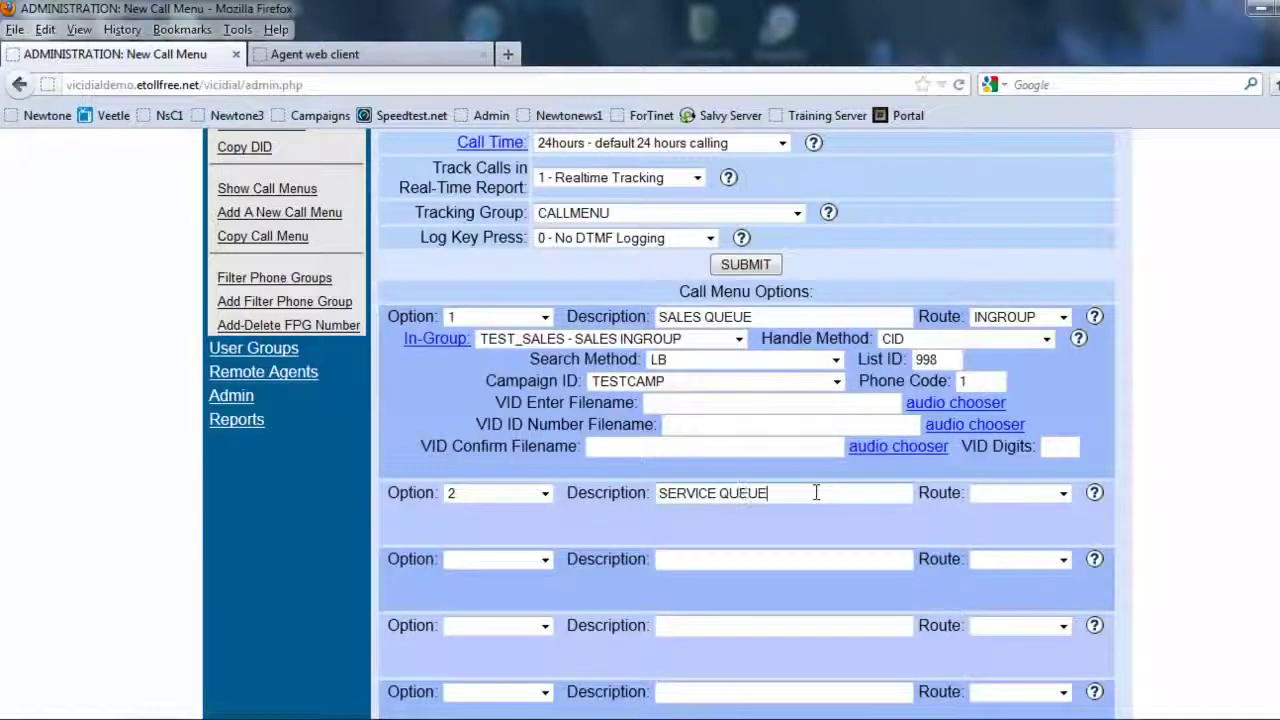
click(1054, 498)
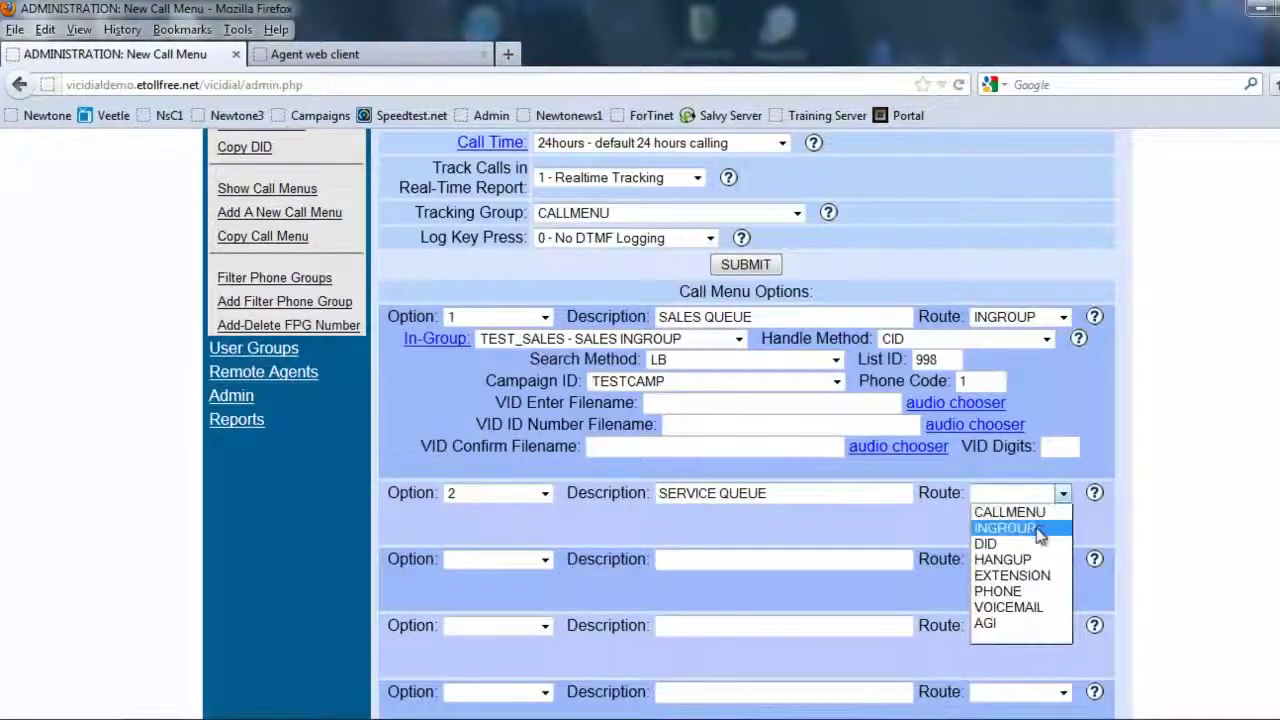
click(1042, 528)
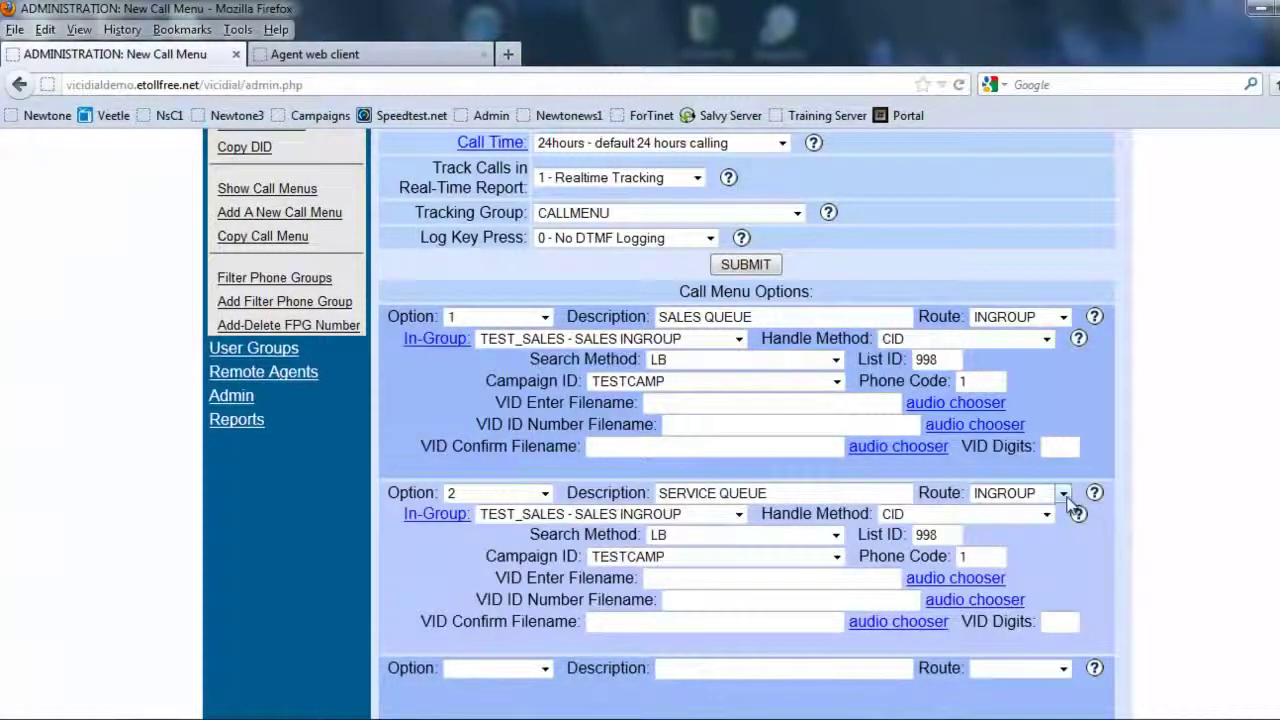
click(1064, 494)
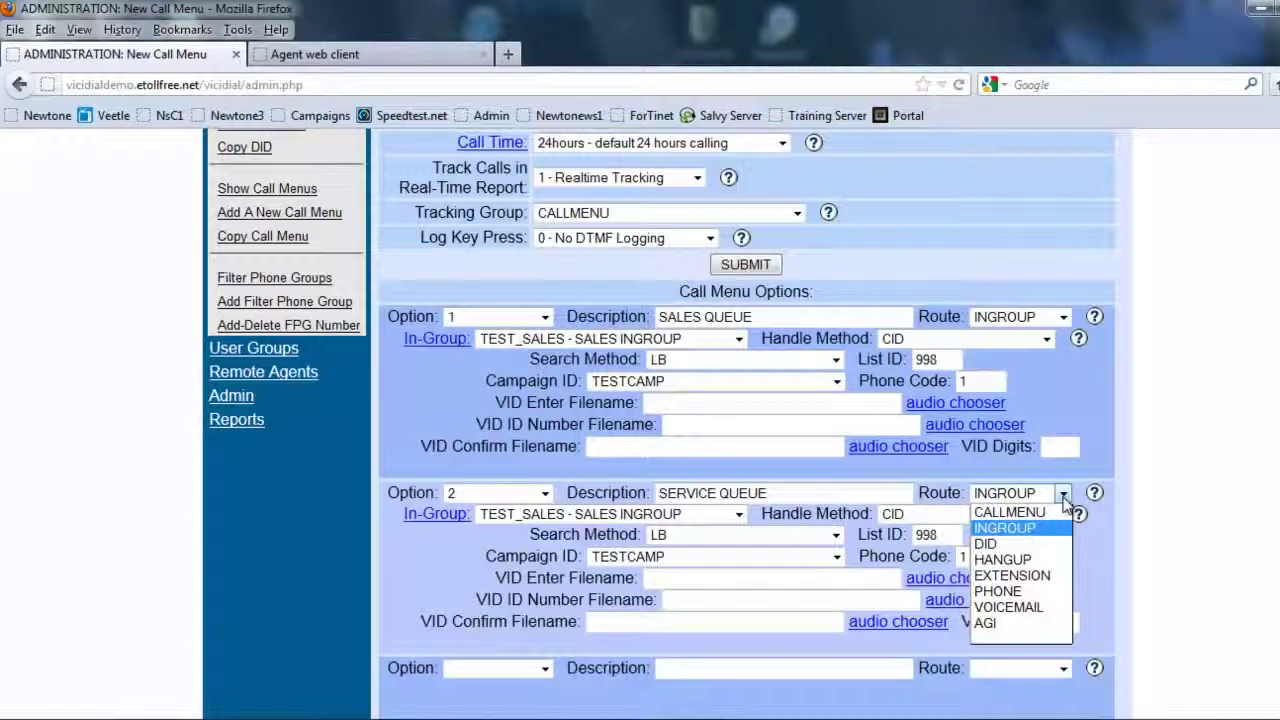
click(1064, 503)
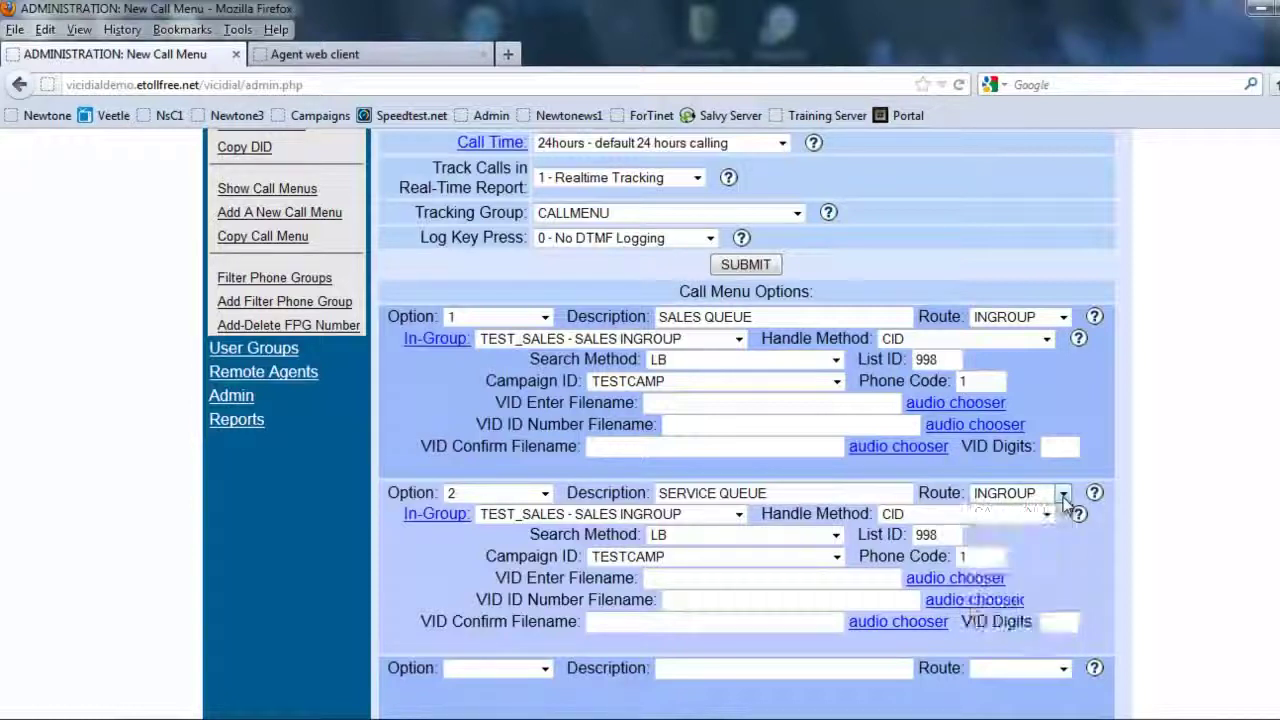
click(739, 514)
click(680, 549)
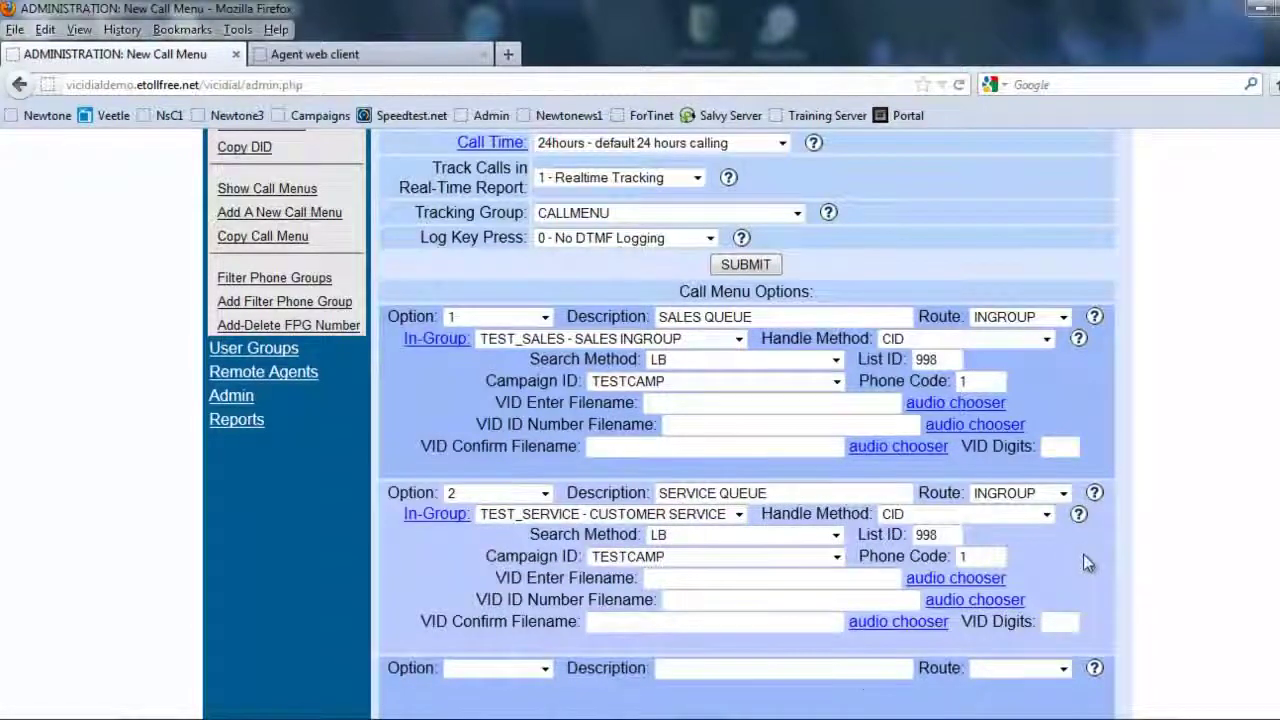
Add a TIMEOUT option routed to CALLMENU with defaultlog - logging of all outbound calls from agent phones
scroll(1083, 554, down, 2)
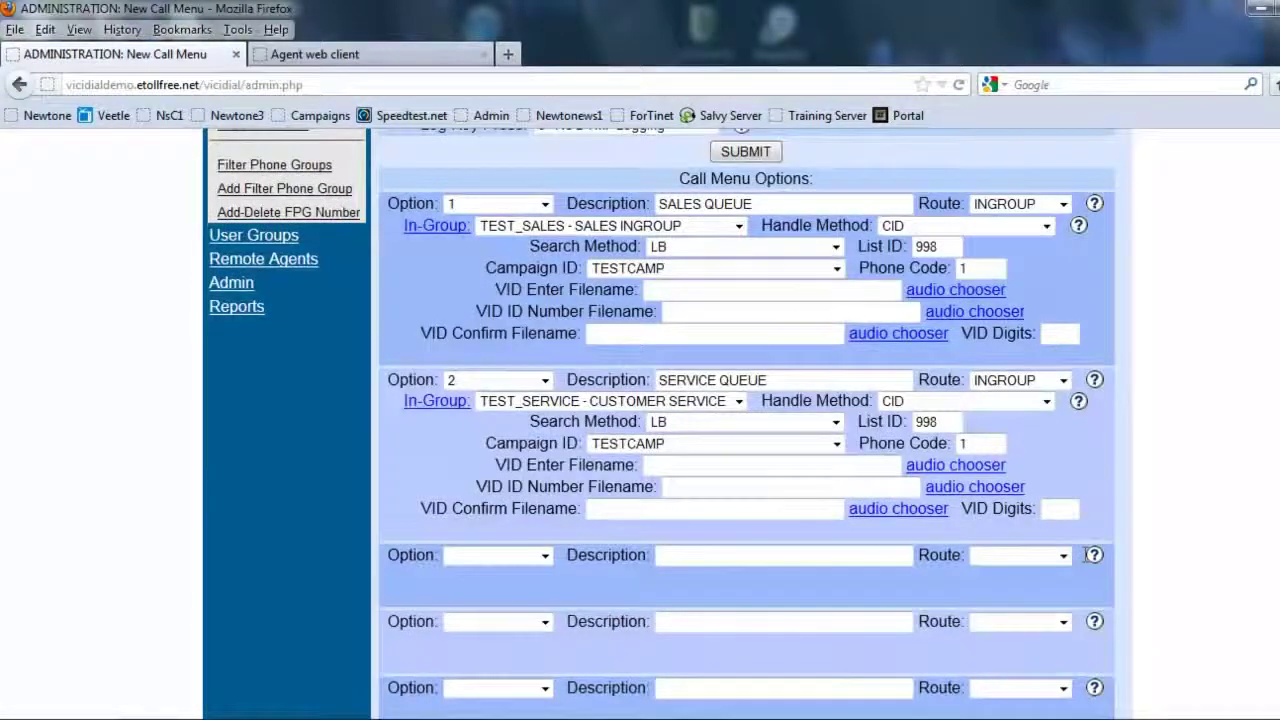
click(541, 556)
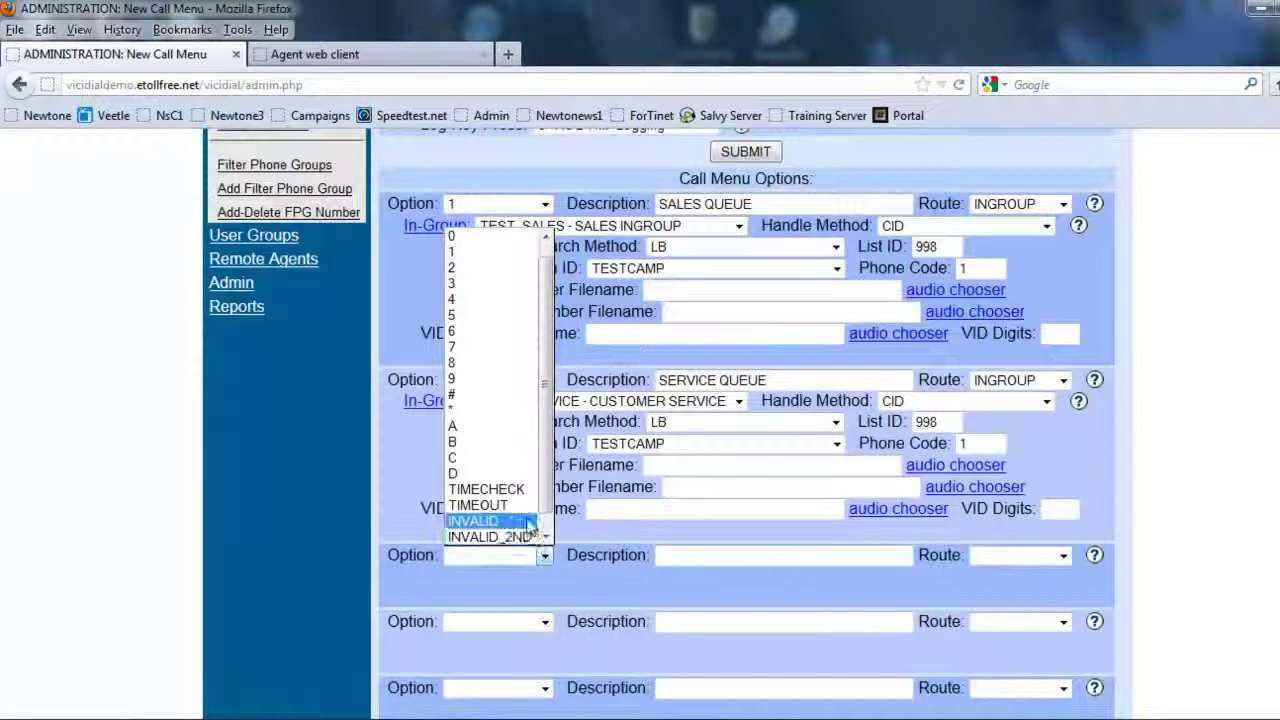
click(478, 505)
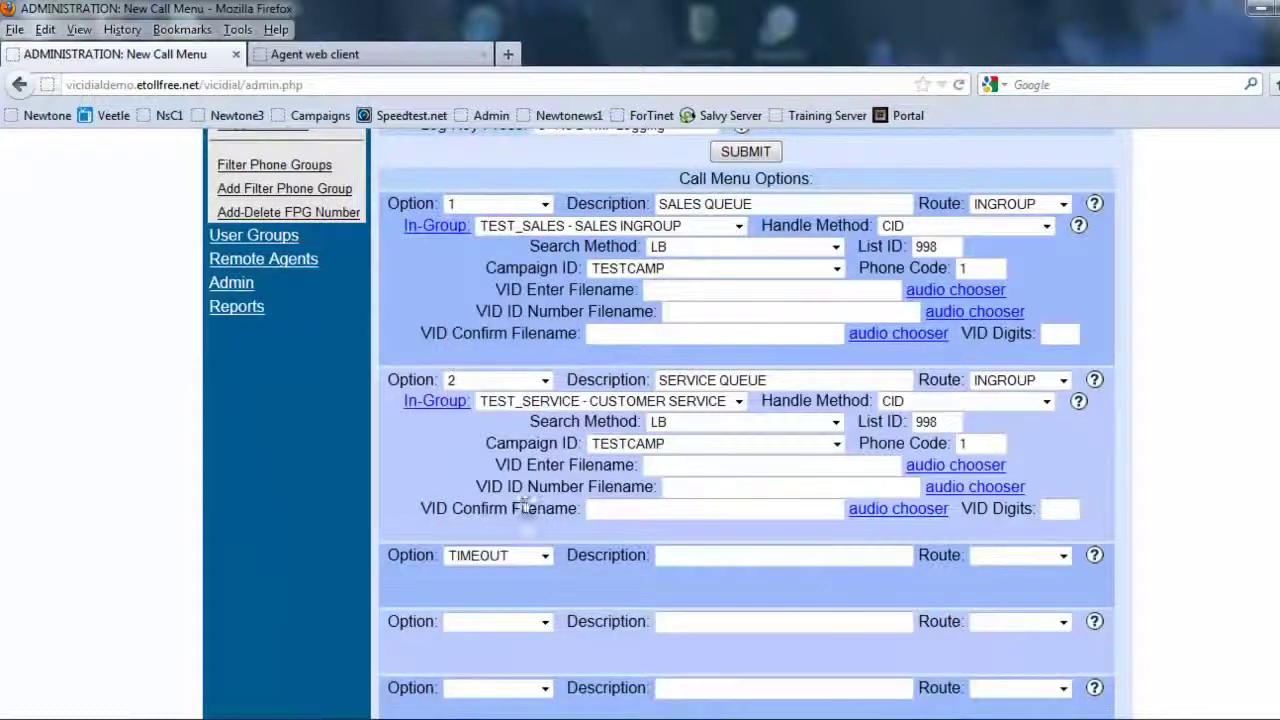
click(1066, 556)
click(1050, 573)
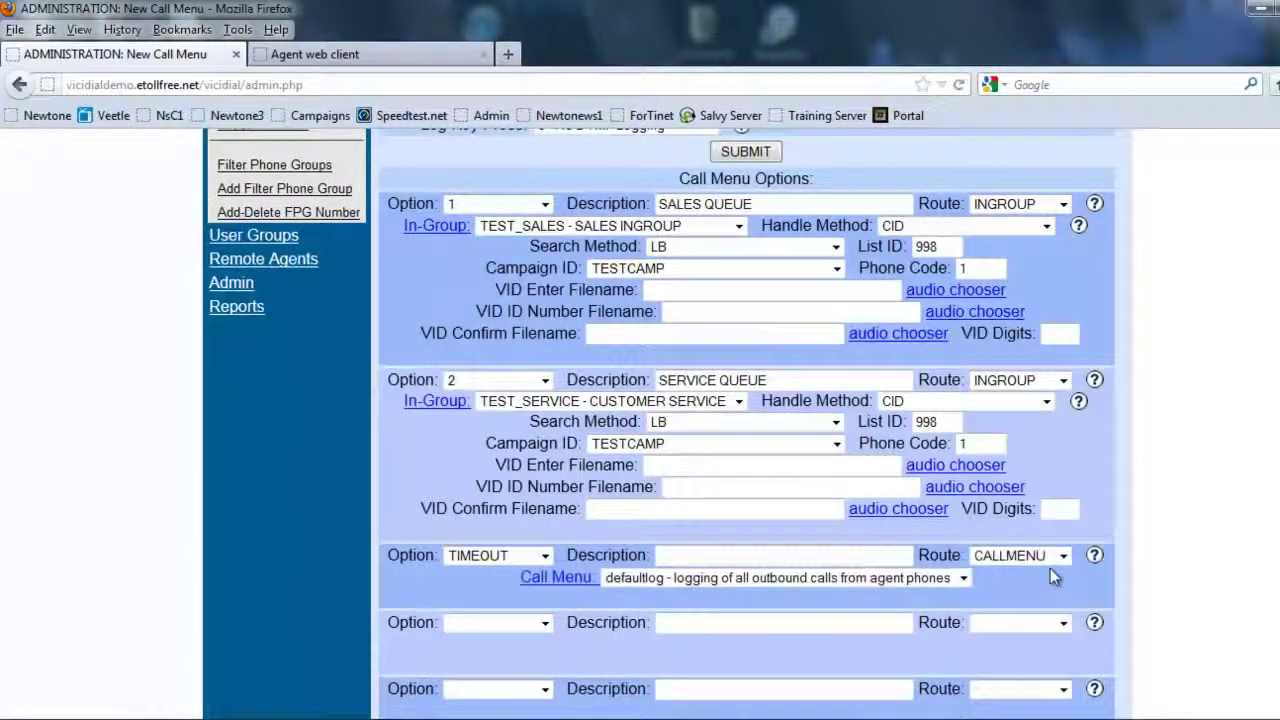
click(939, 580)
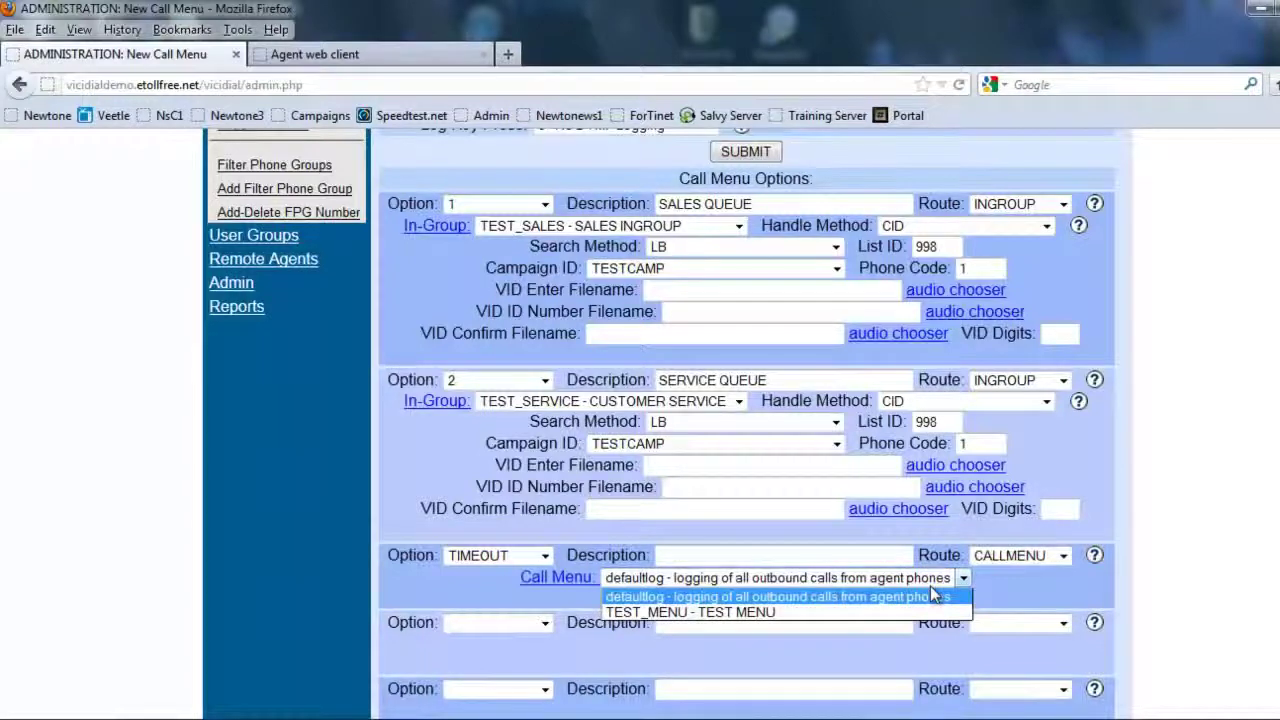
click(930, 596)
Review the call menu settings and submit the form to save the new options
scroll(952, 545, up, 2)
scroll(951, 543, up, 6)
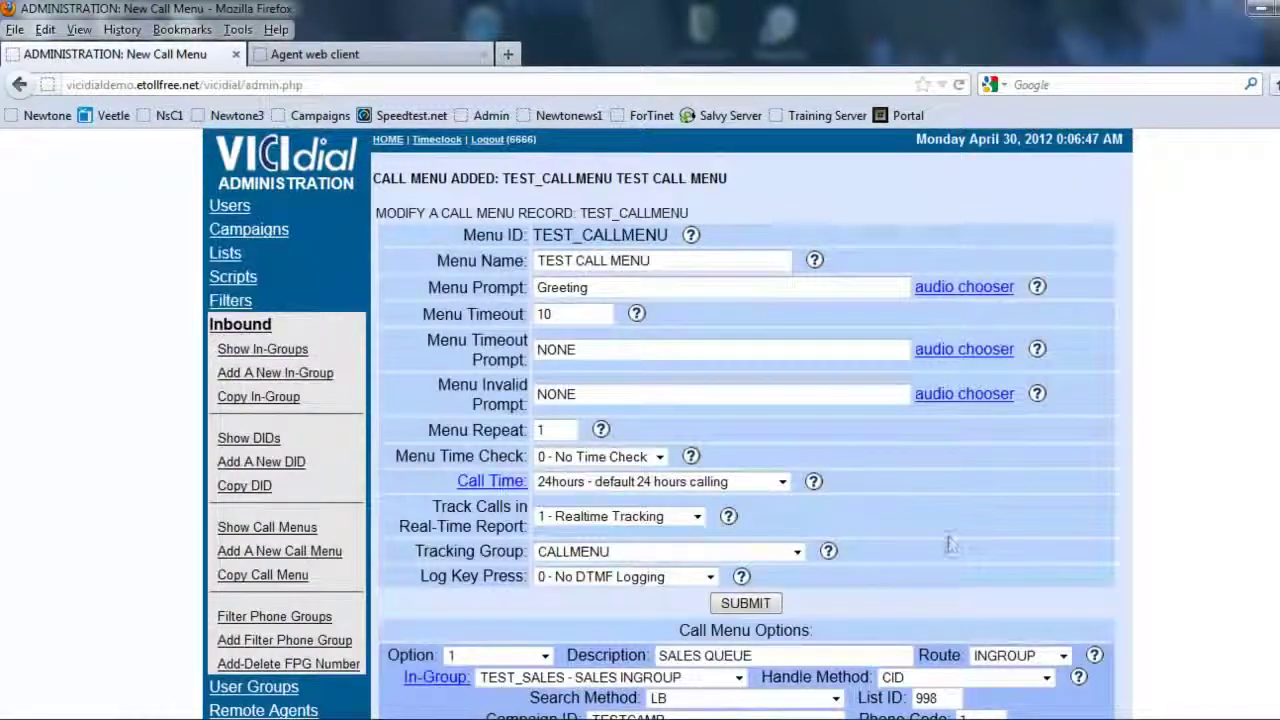
scroll(946, 543, down, 20)
click(757, 568)
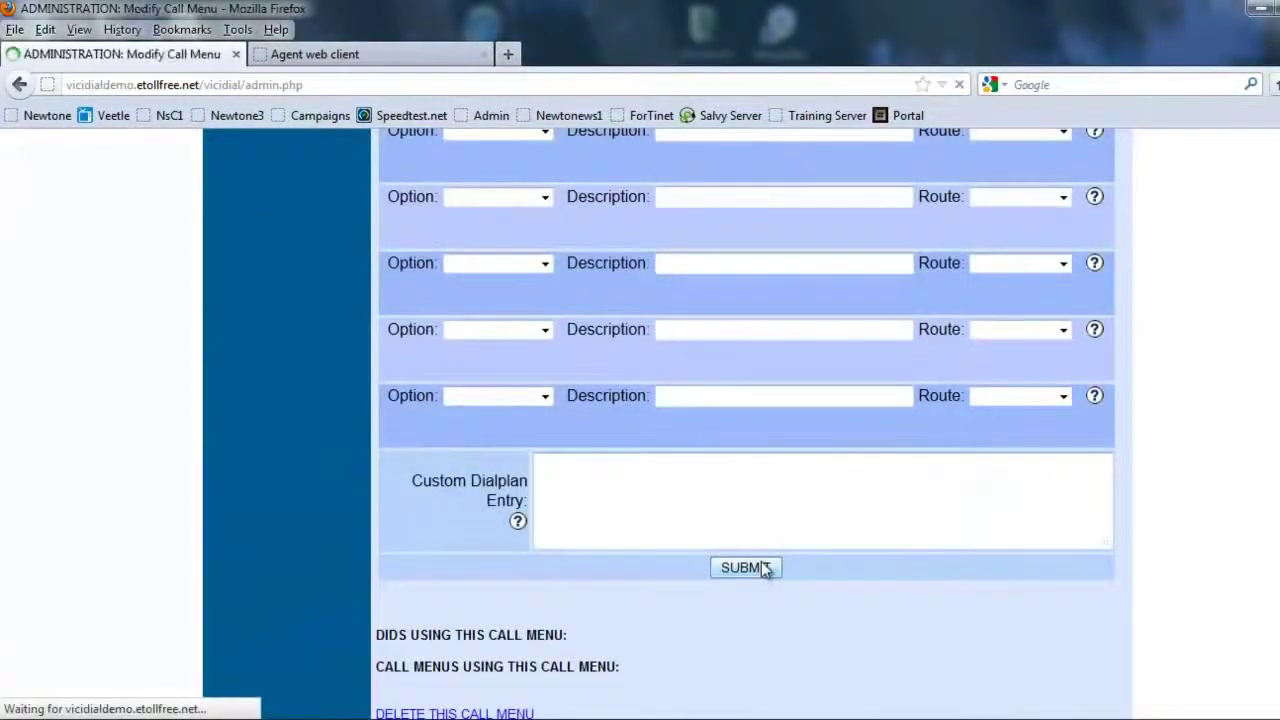
Keep the TIMEOUT option's route as CALLMENU and reselect its destination call menu
scroll(674, 426, down, 10)
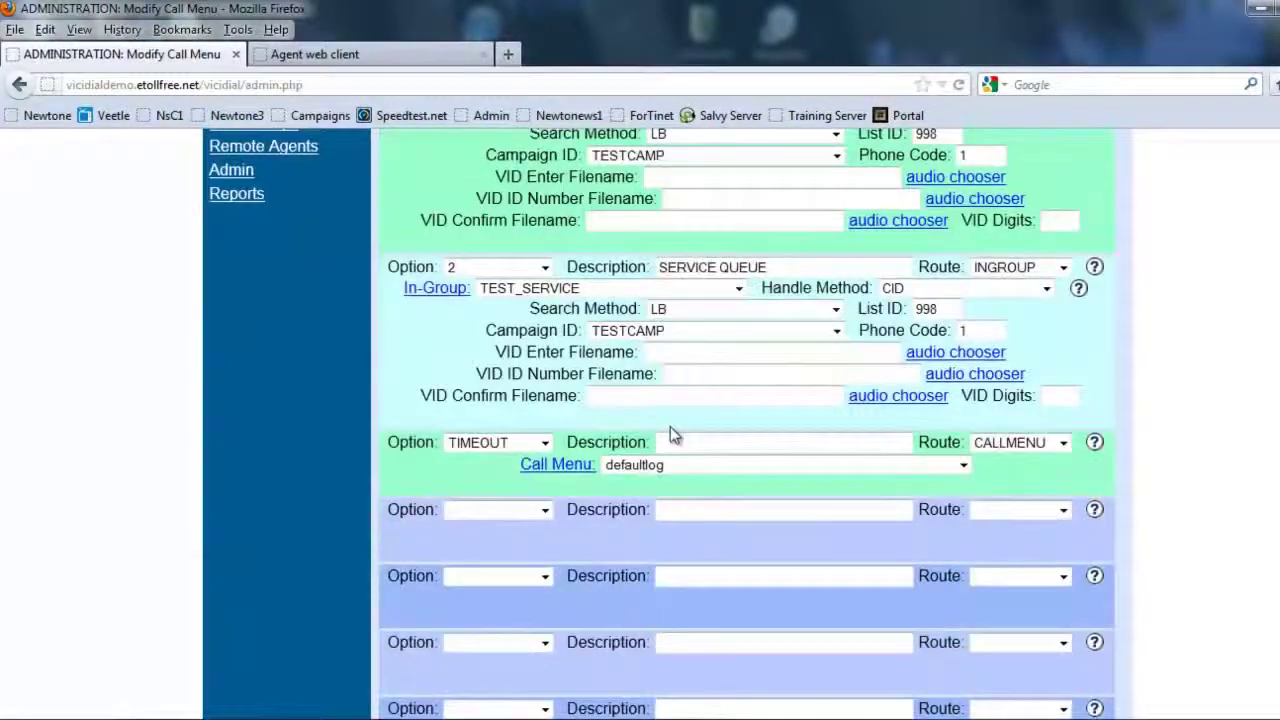
click(993, 448)
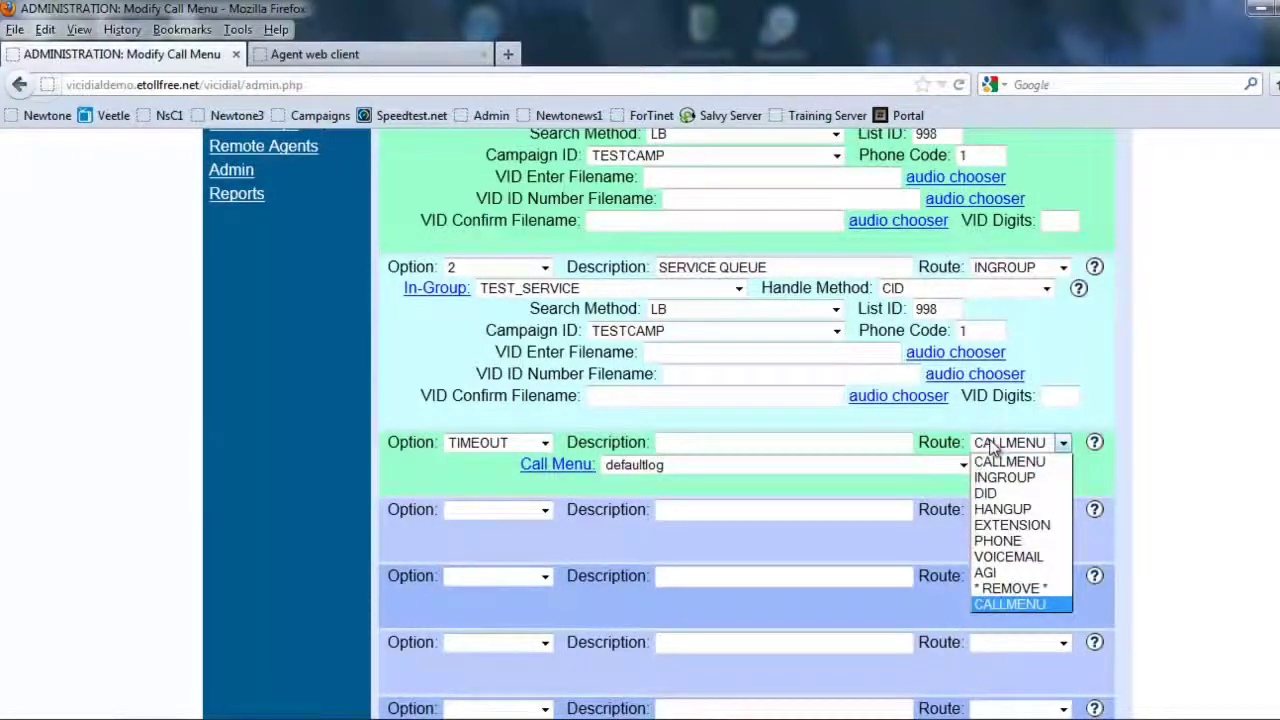
click(993, 448)
click(963, 464)
click(833, 500)
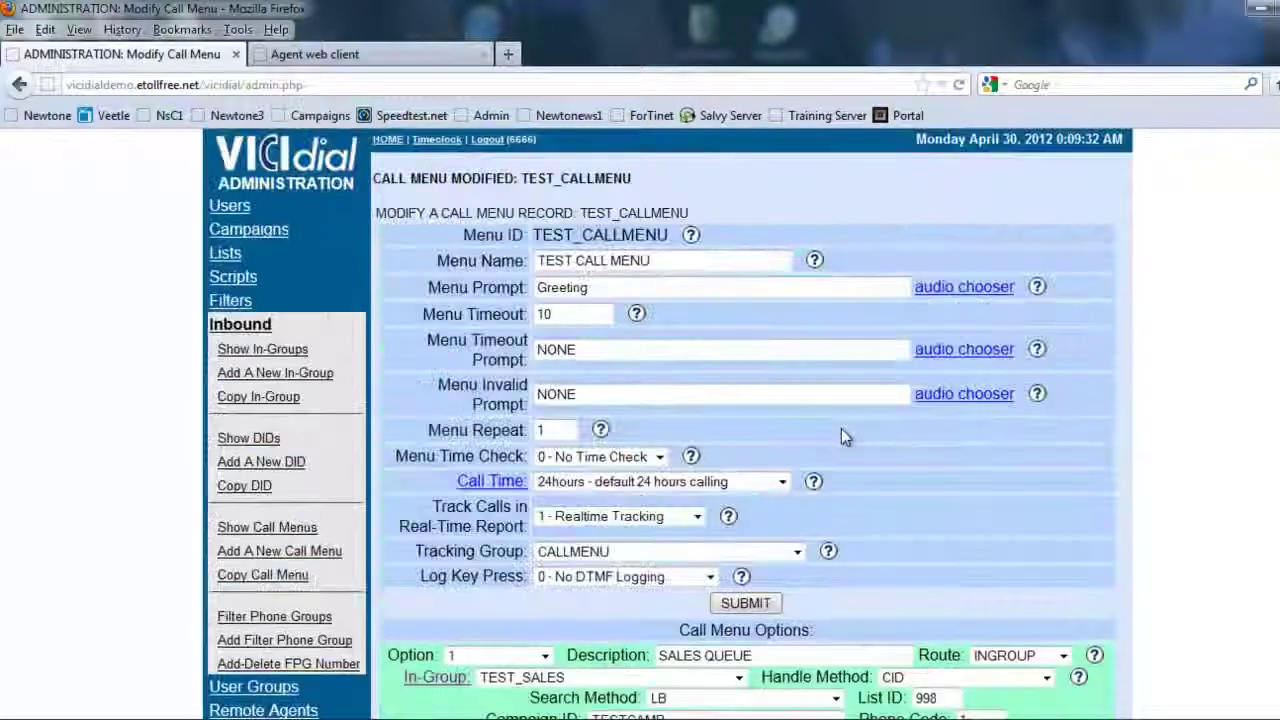
Set the Menu Timeout to 15 and submit the call menu changes
scroll(841, 430, down, 3)
scroll(841, 438, up, 2)
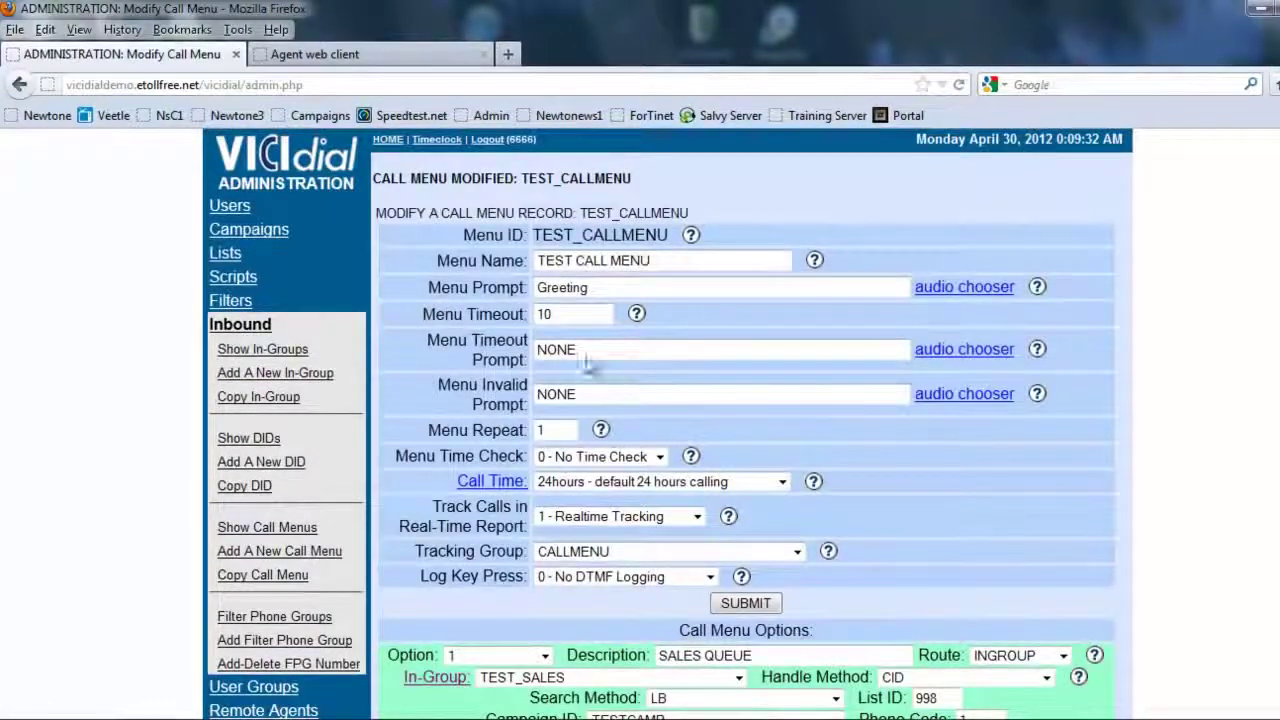
click(563, 316)
drag(563, 316, 519, 318)
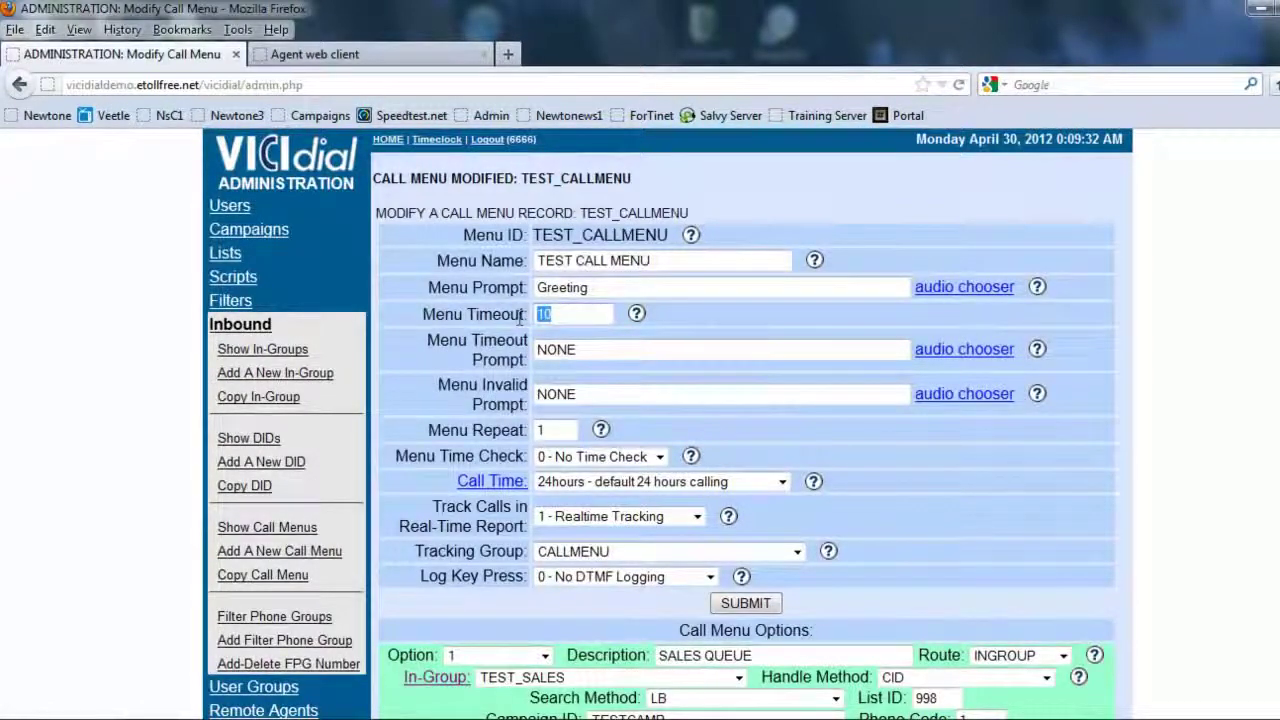
text(15)
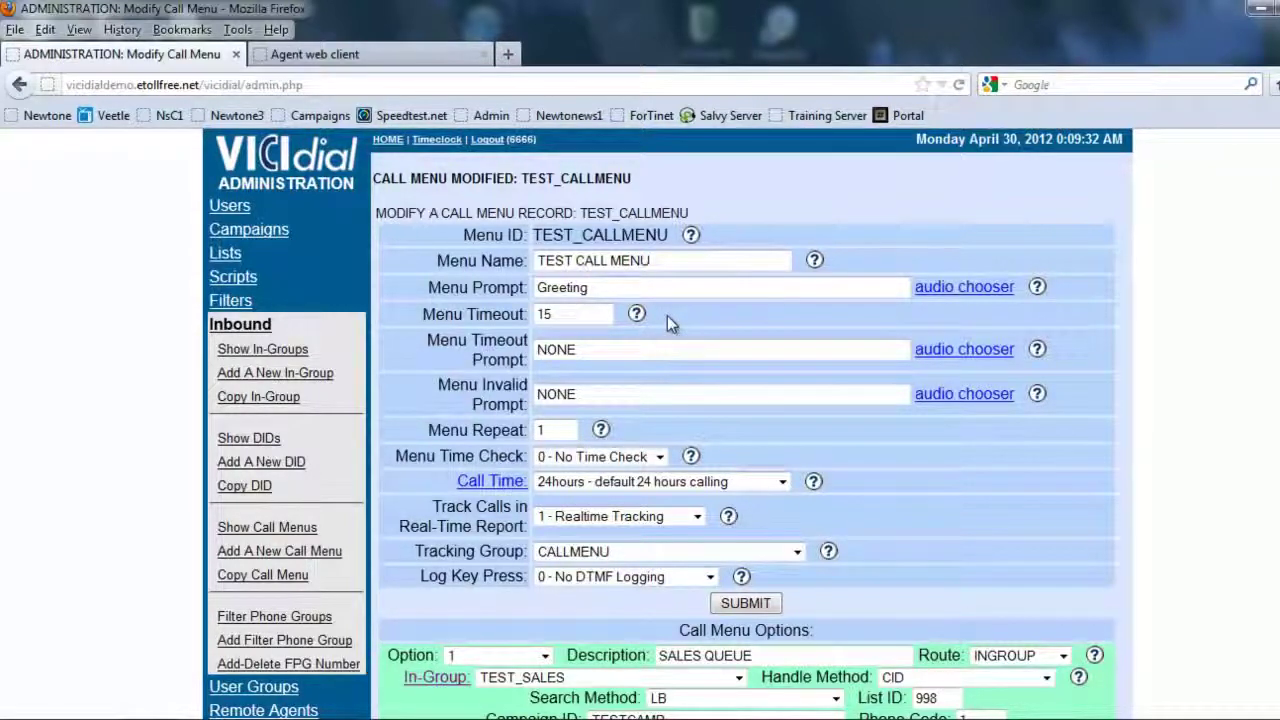
scroll(667, 316, down, 3)
scroll(669, 316, down, 10)
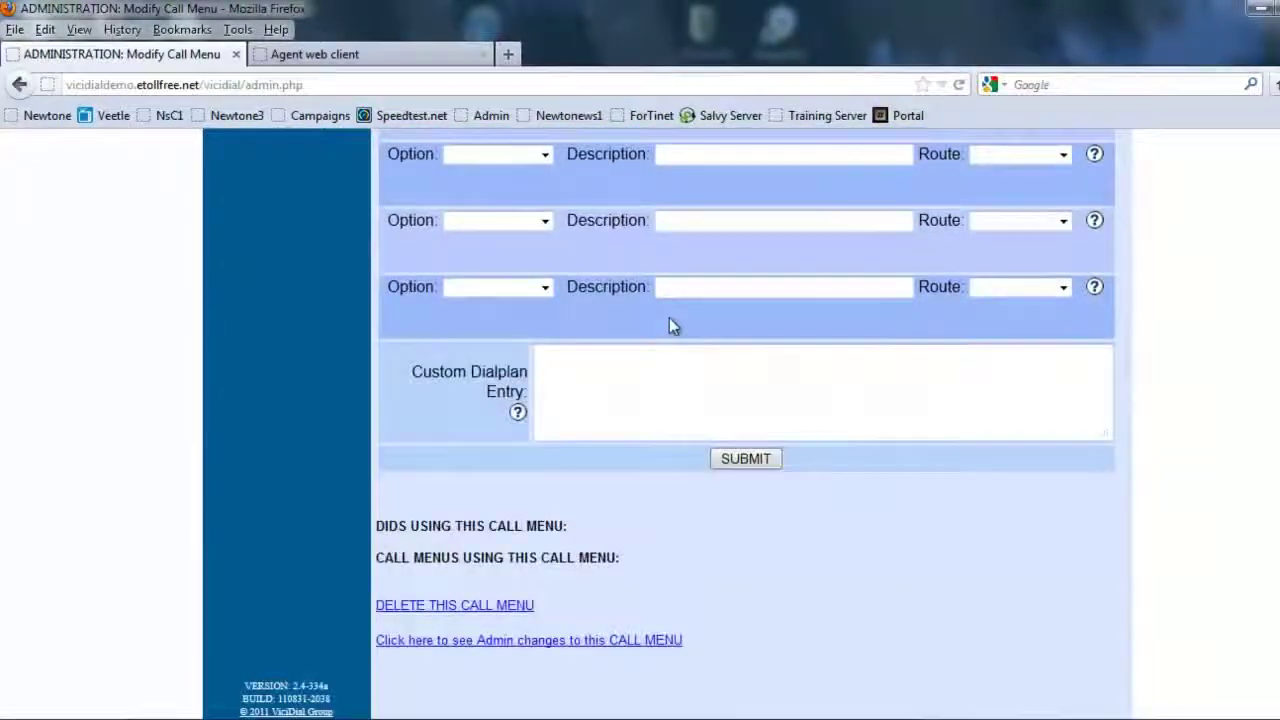
click(749, 464)
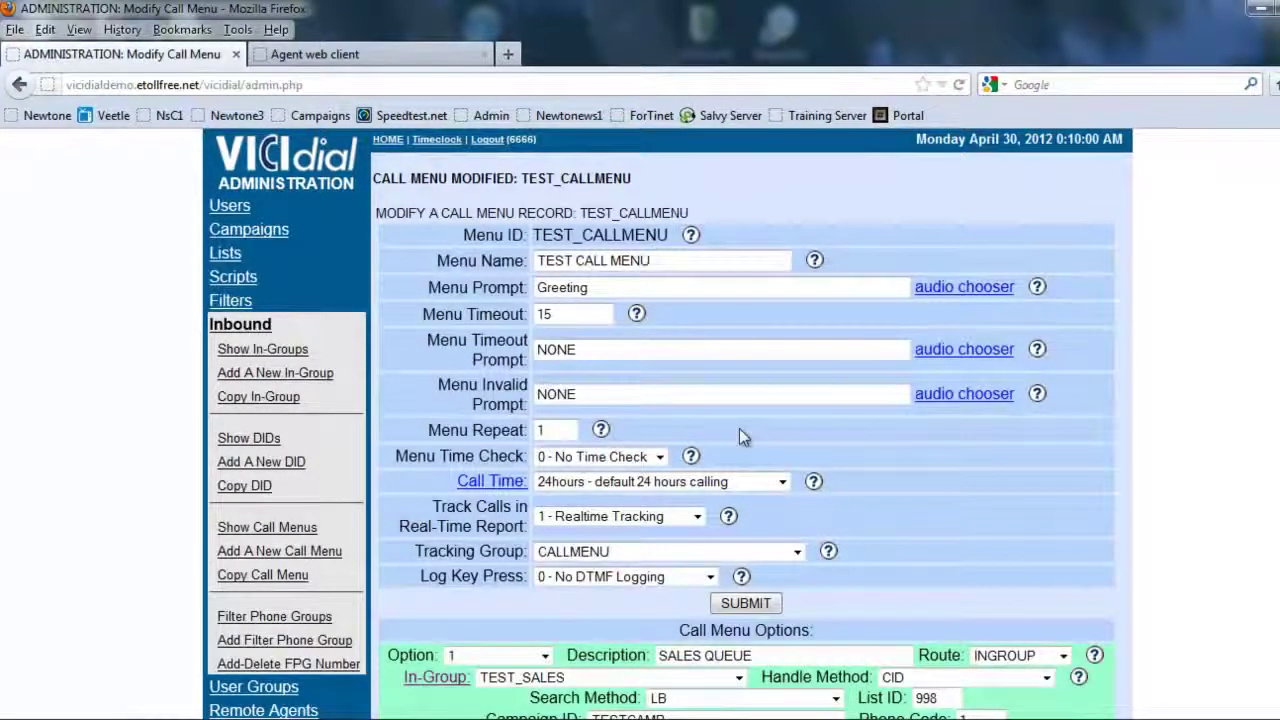
Open the Test DID record from the inbound DID listings and set its DID Route to CALLMENU
click(258, 443)
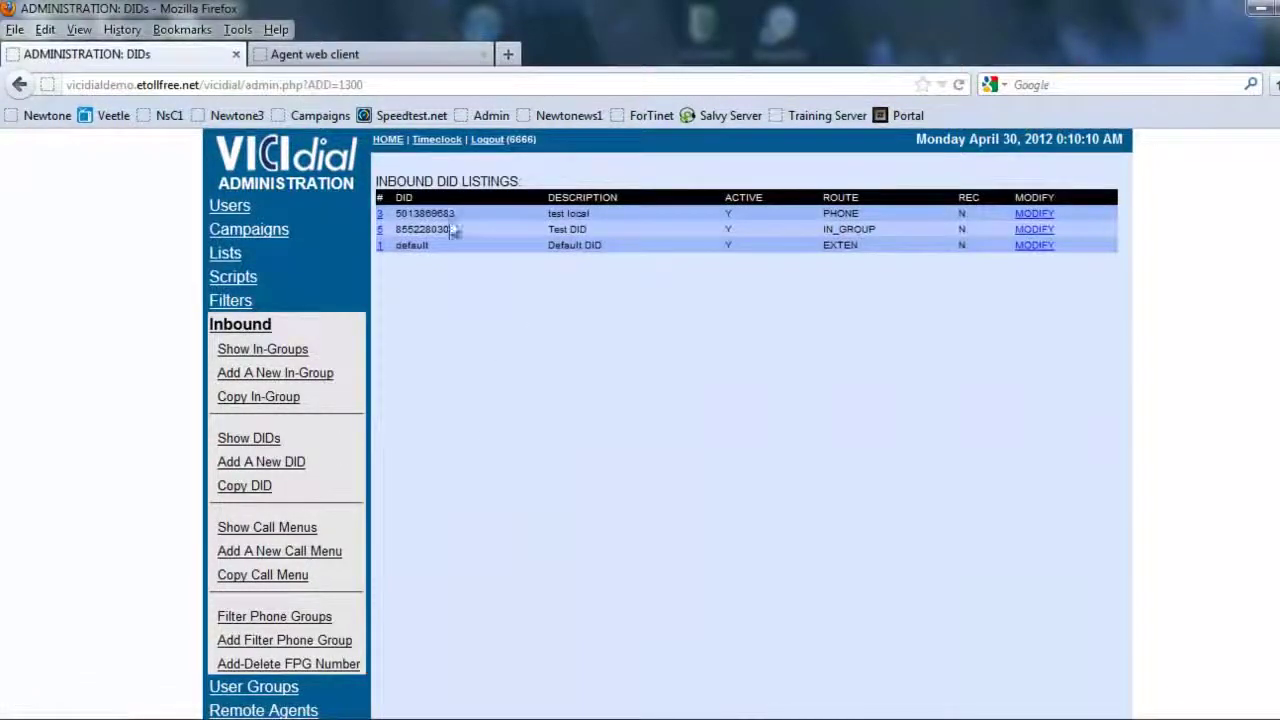
click(380, 229)
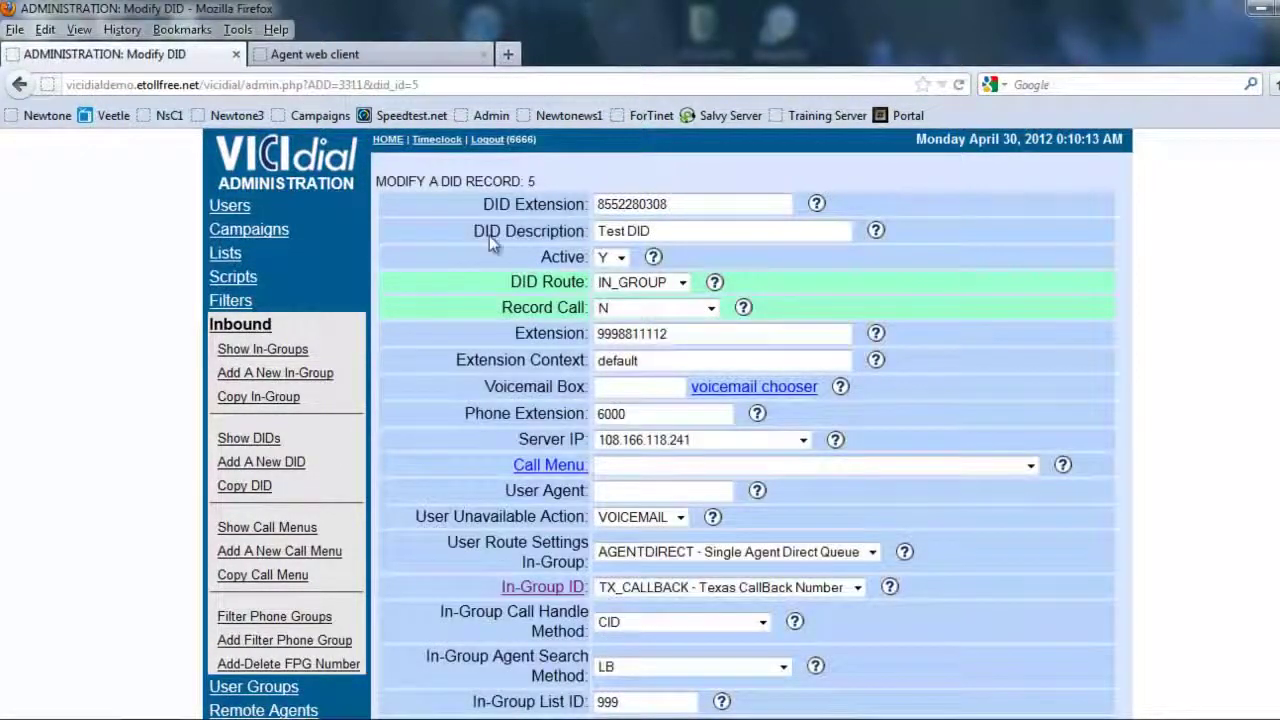
drag(510, 283, 578, 284)
click(680, 284)
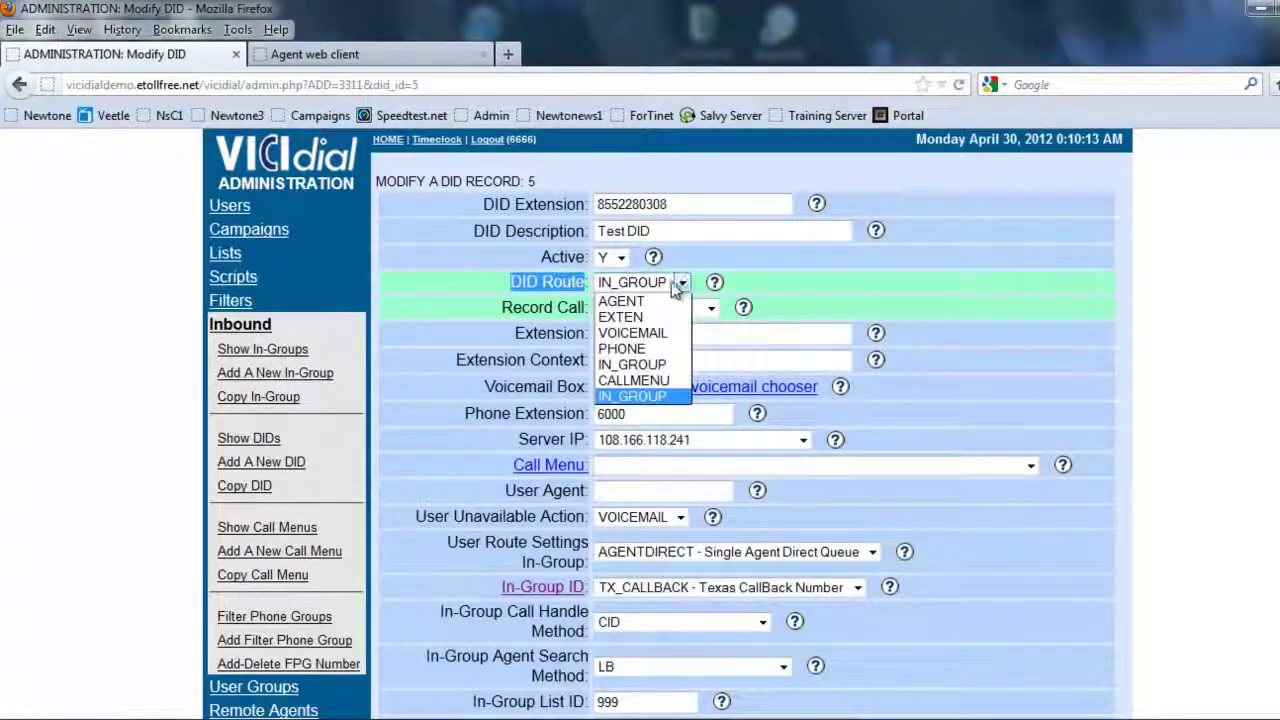
click(651, 380)
click(1118, 321)
Set the Test DID's Call Menu to TEST_CALLMENU - TEST CALL MENU - Greeting and submit the DID changes
scroll(1125, 318, down, 2)
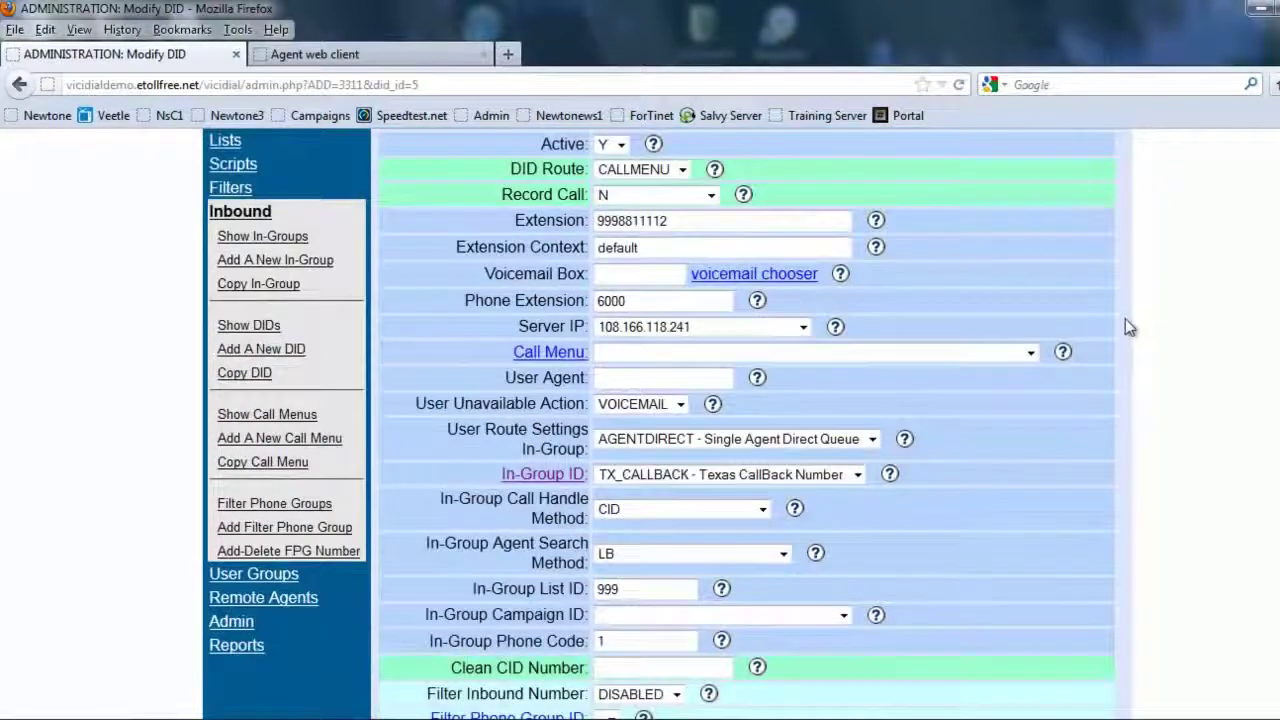
click(616, 354)
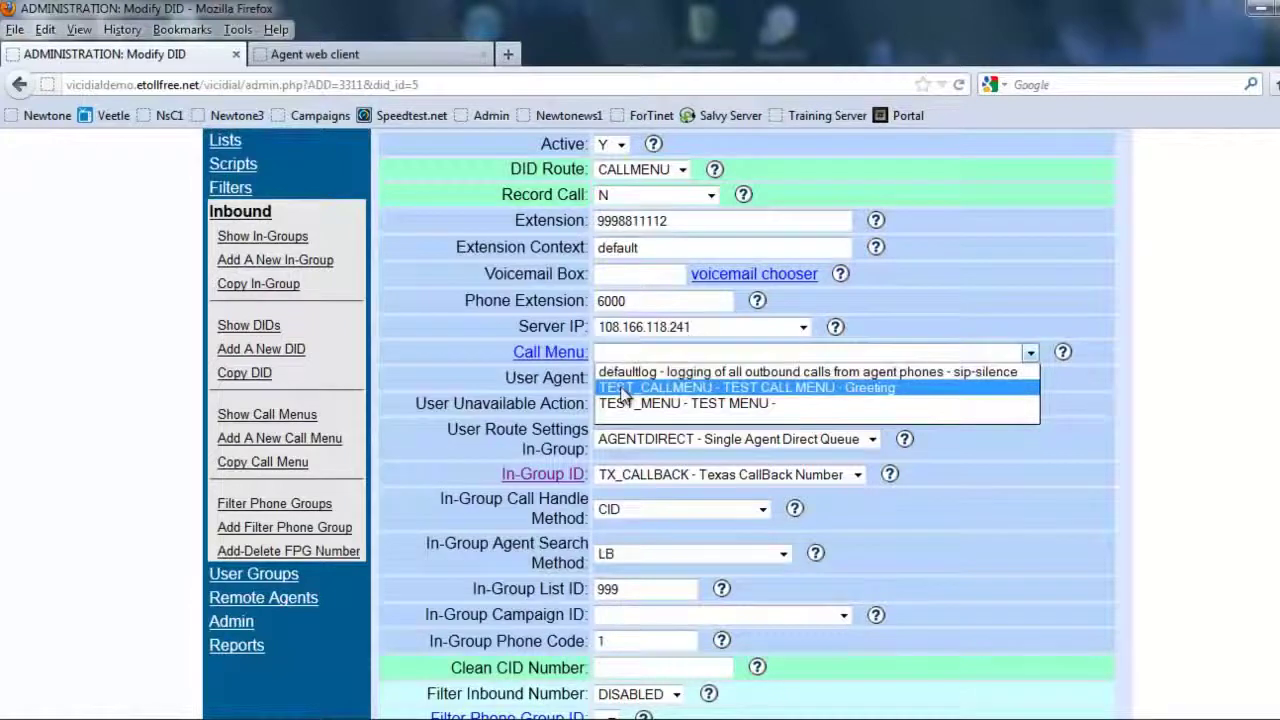
click(620, 387)
scroll(957, 435, down, 8)
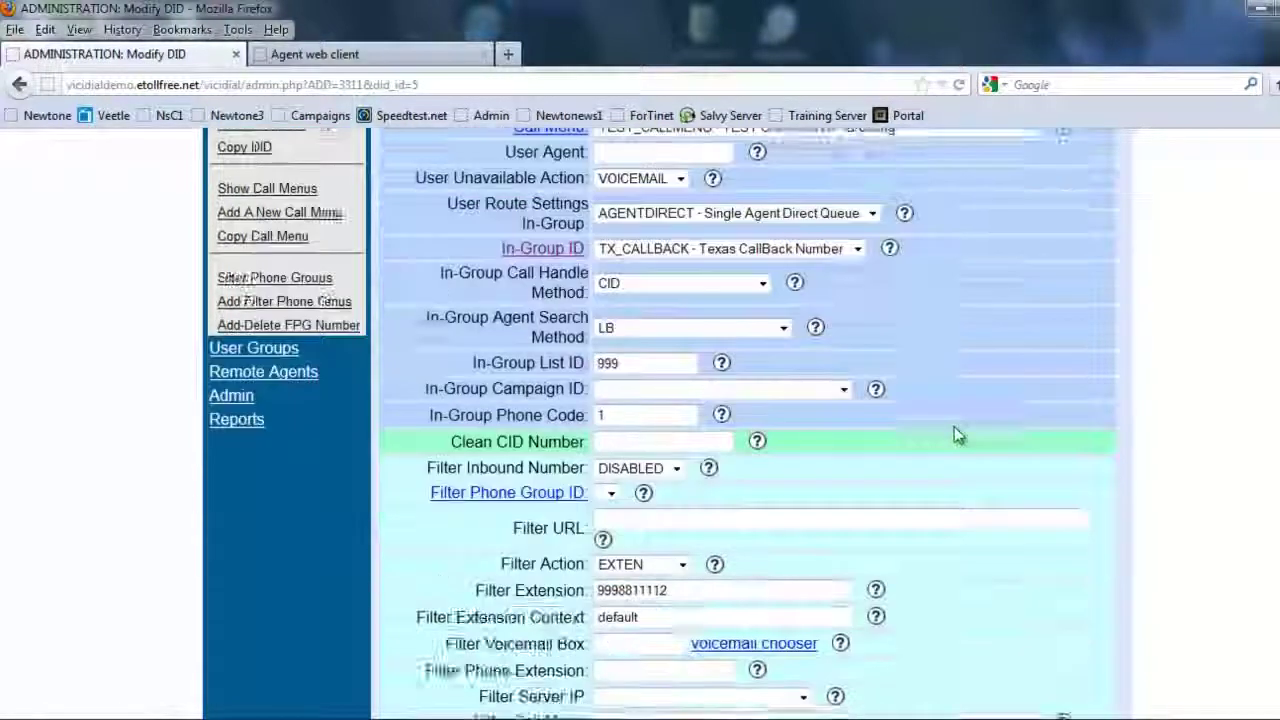
scroll(957, 435, down, 6)
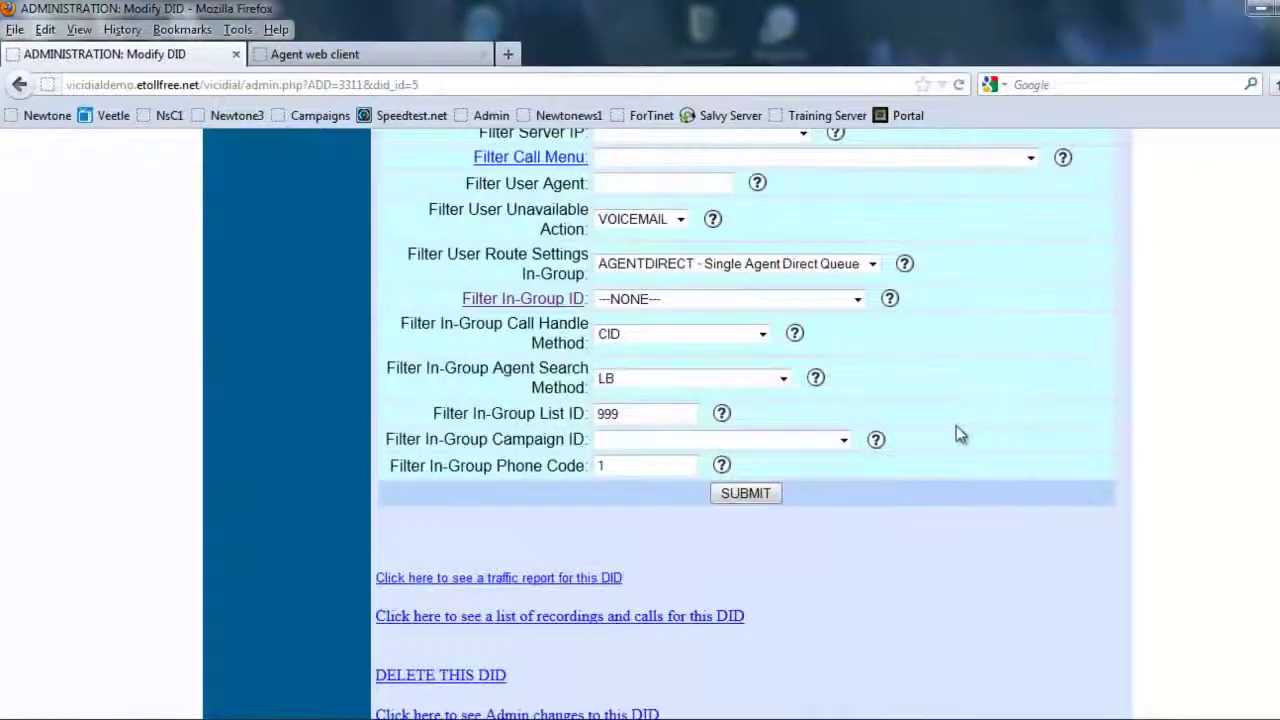
click(747, 493)
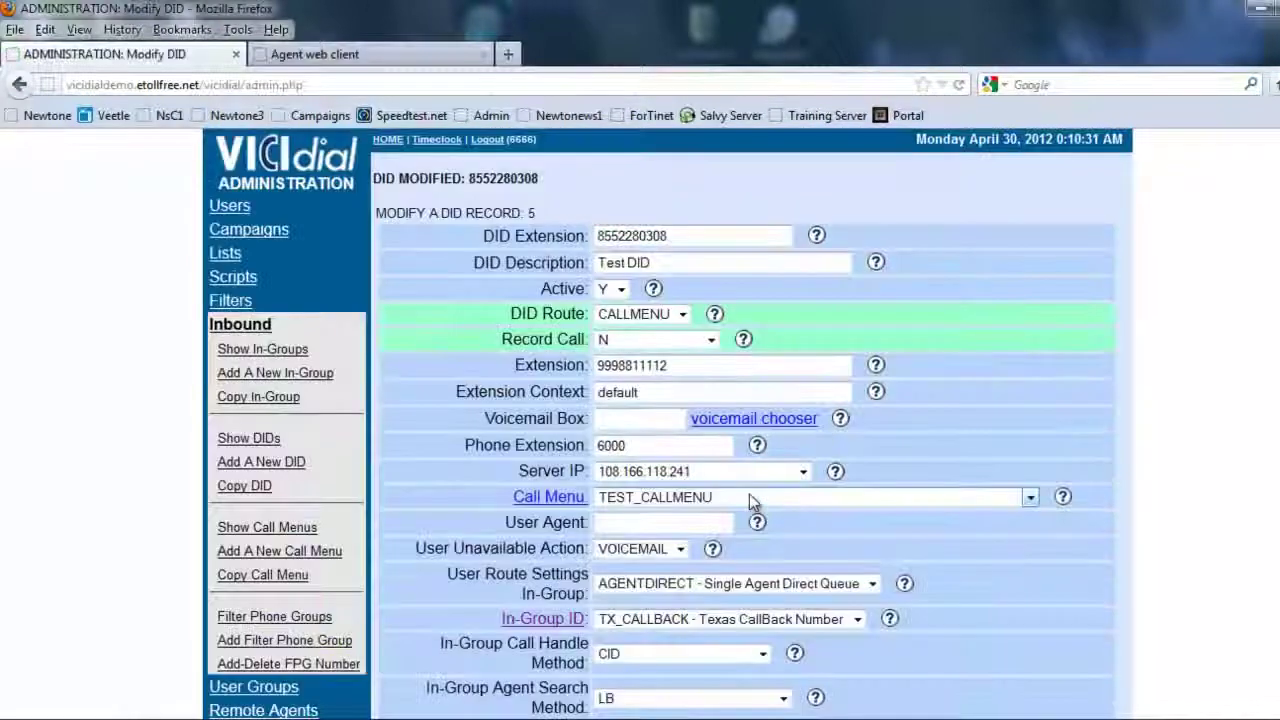
Switch to the Bria softphone, call the Test DID's number on a new line and choose menu option 1
mouse_move(670, 236)
mouse_down()
mouse_move(589, 243)
mouse_move(686, 240)
mouse_up()
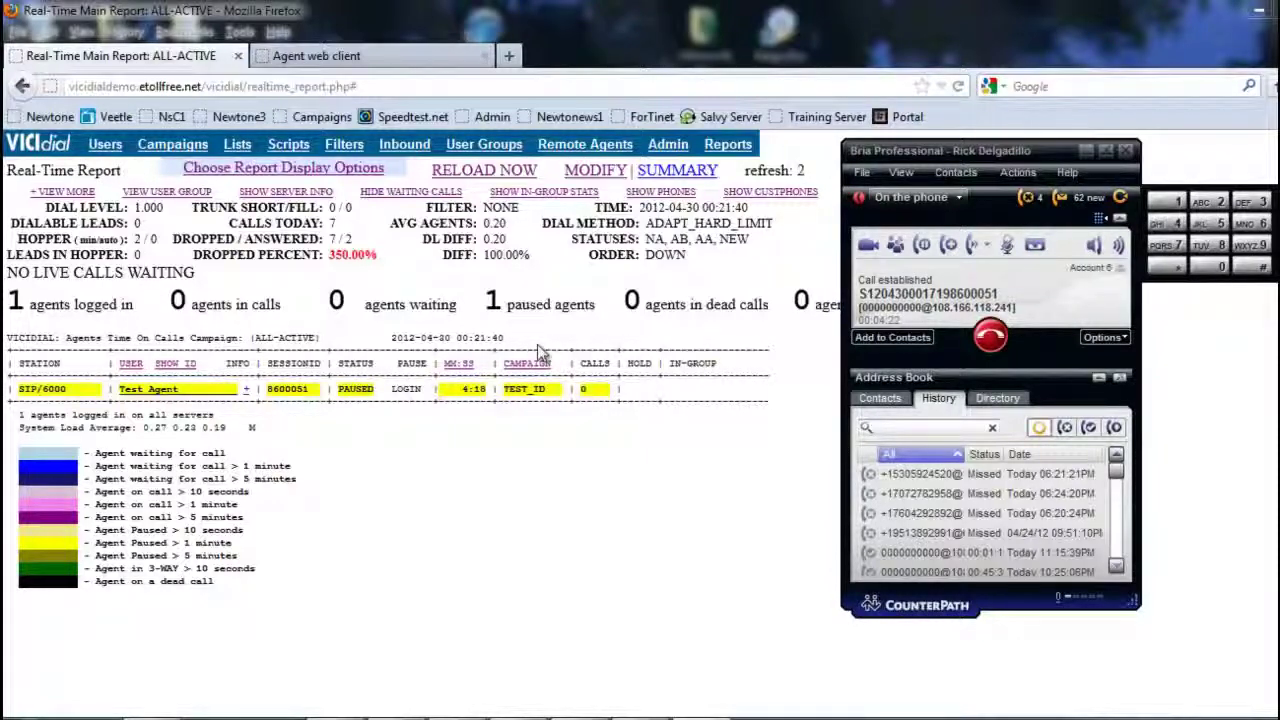
click(952, 244)
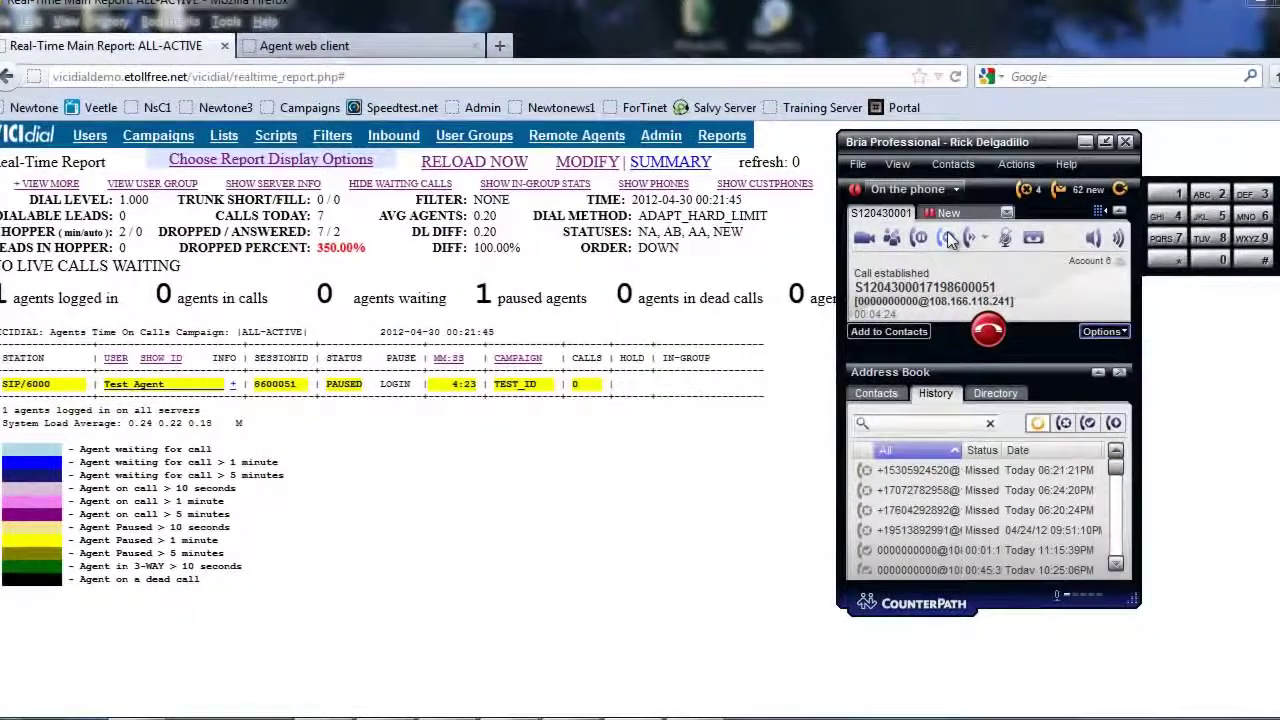
click(950, 238)
key(ctrl+v)
click(986, 331)
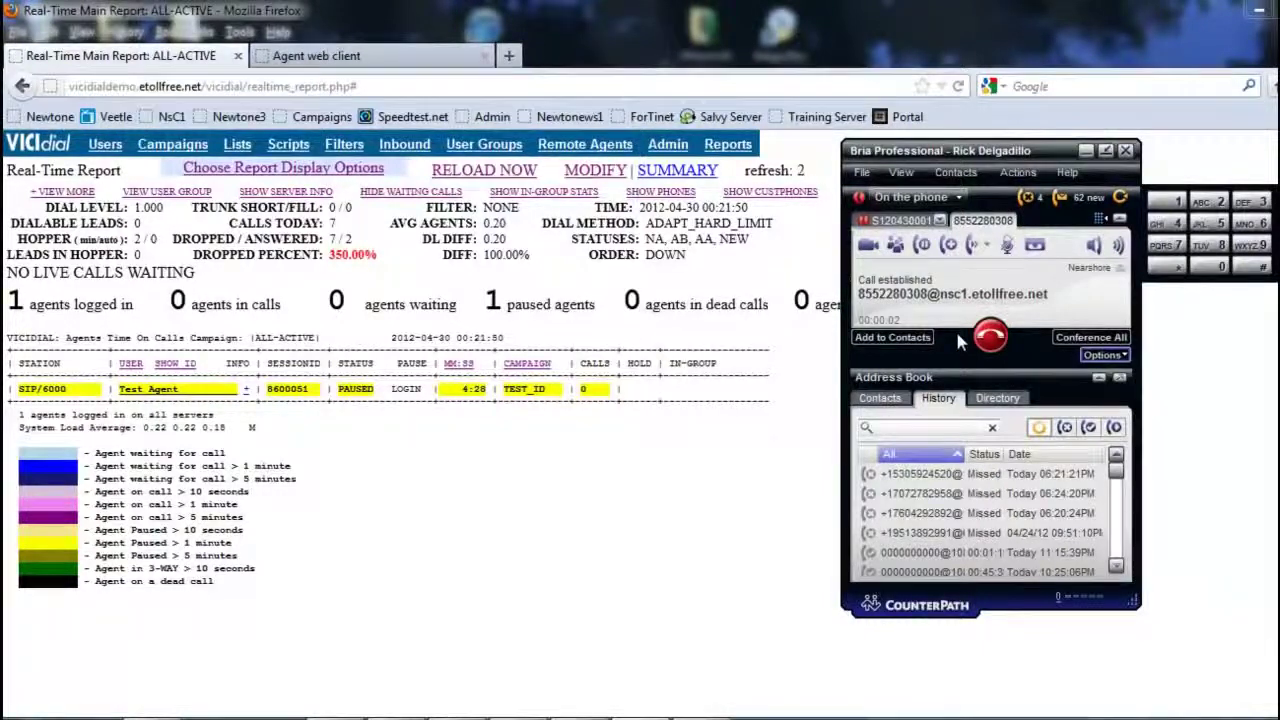
click(1178, 204)
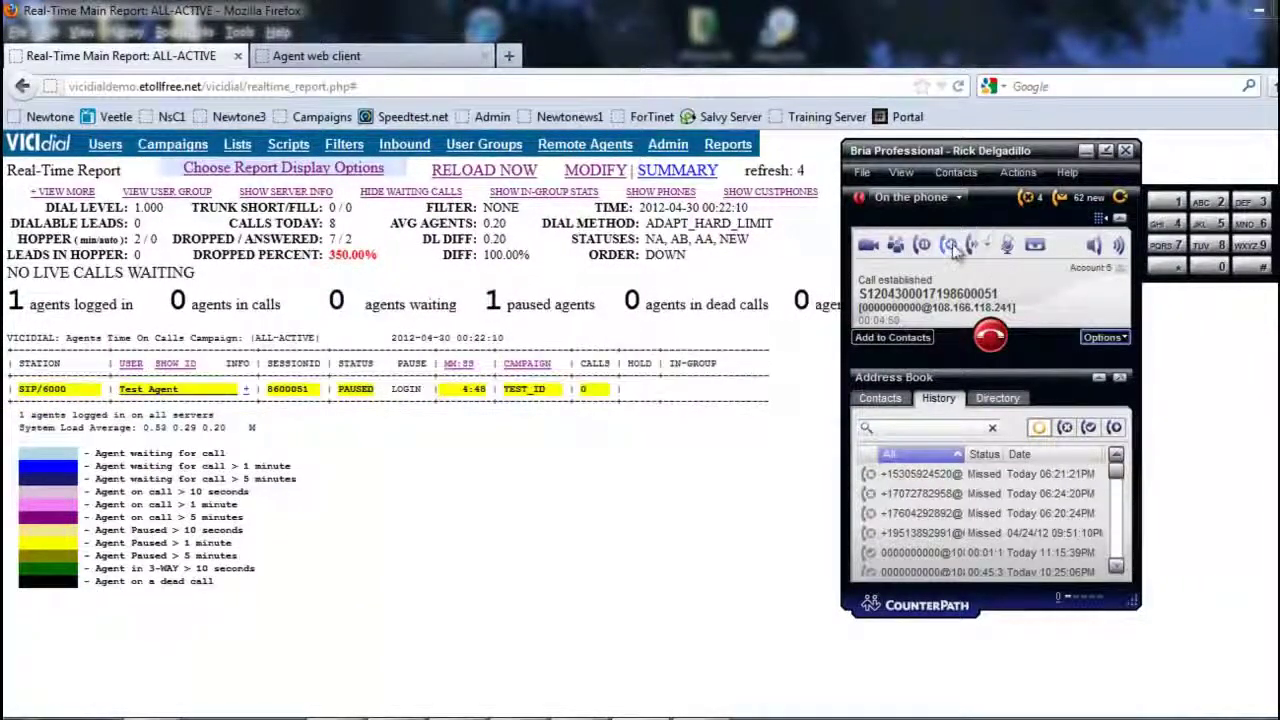
Place another softphone test call to the Test DID's number
click(990, 338)
click(990, 338)
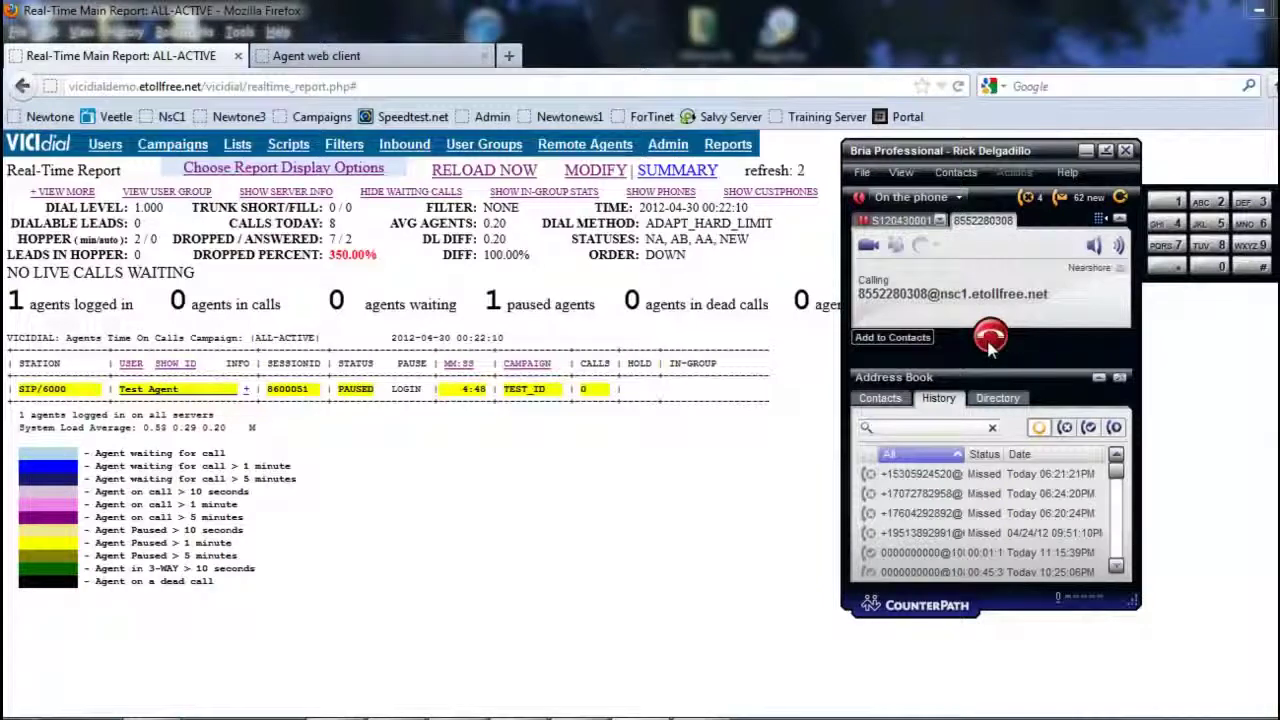